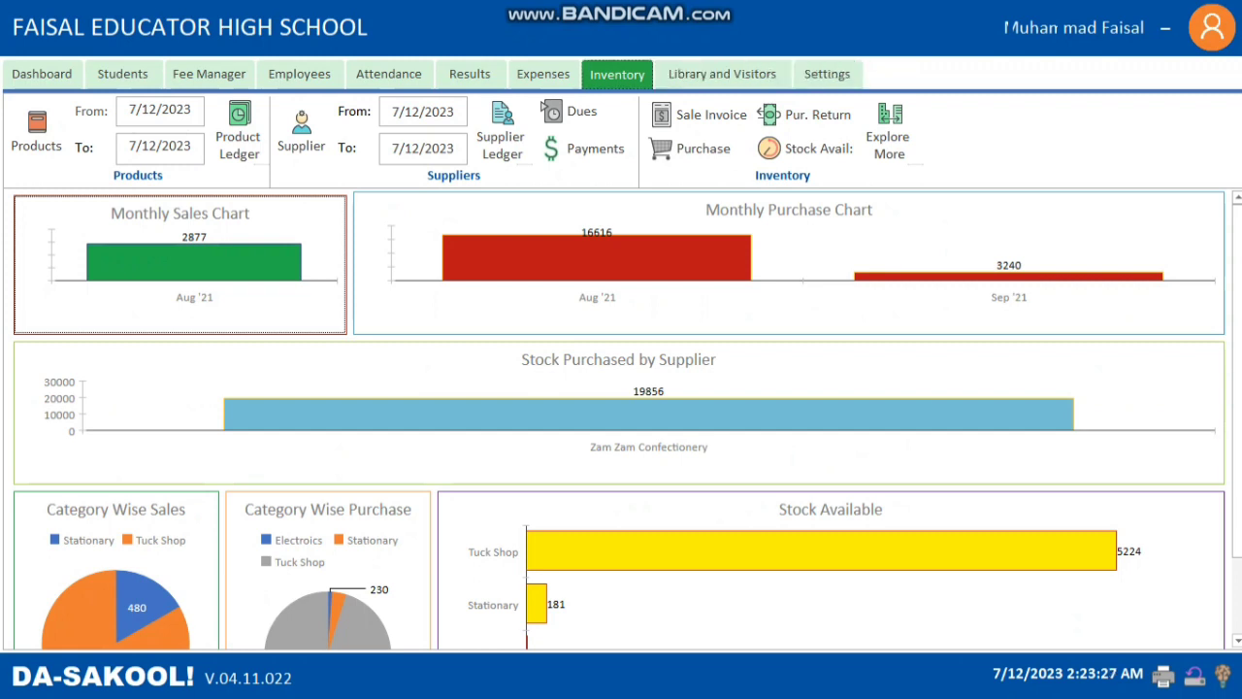
Open the inventory's product list and examine its categories, purchase prices, sale prices and notes through to the last product
left_click(37, 126)
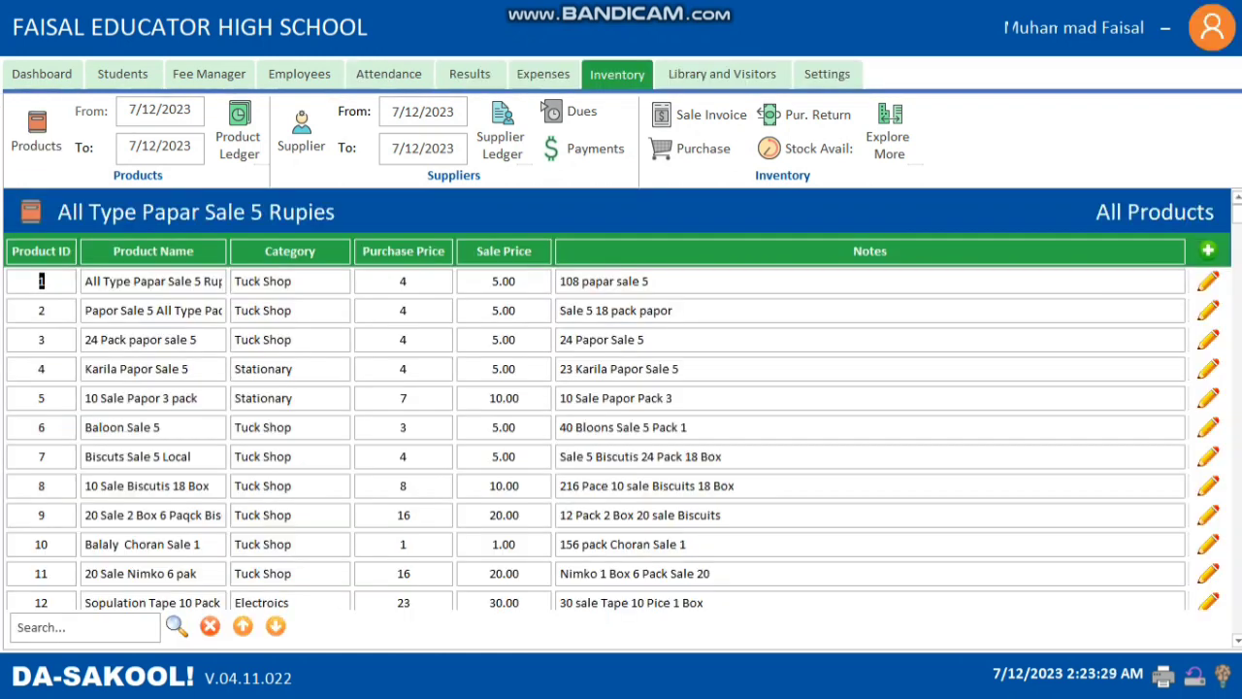
scroll(621, 436, "down", 1)
scroll(621, 436, "down", 9)
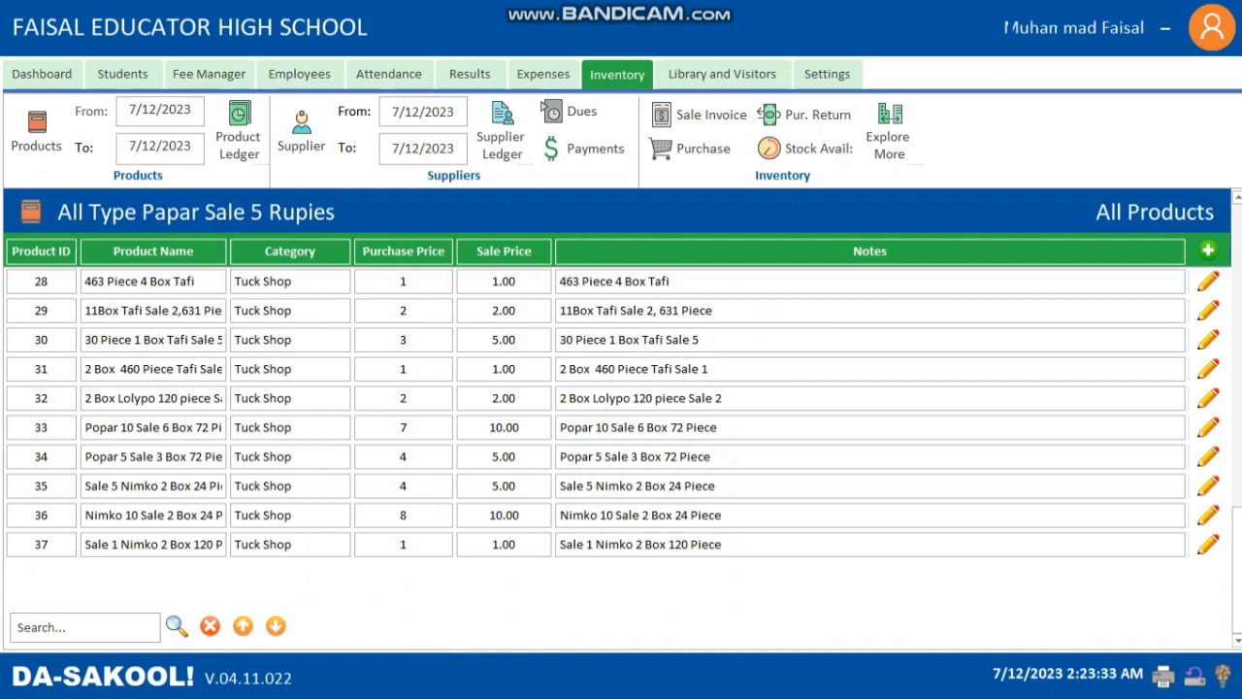
scroll(621, 437, "up", 9)
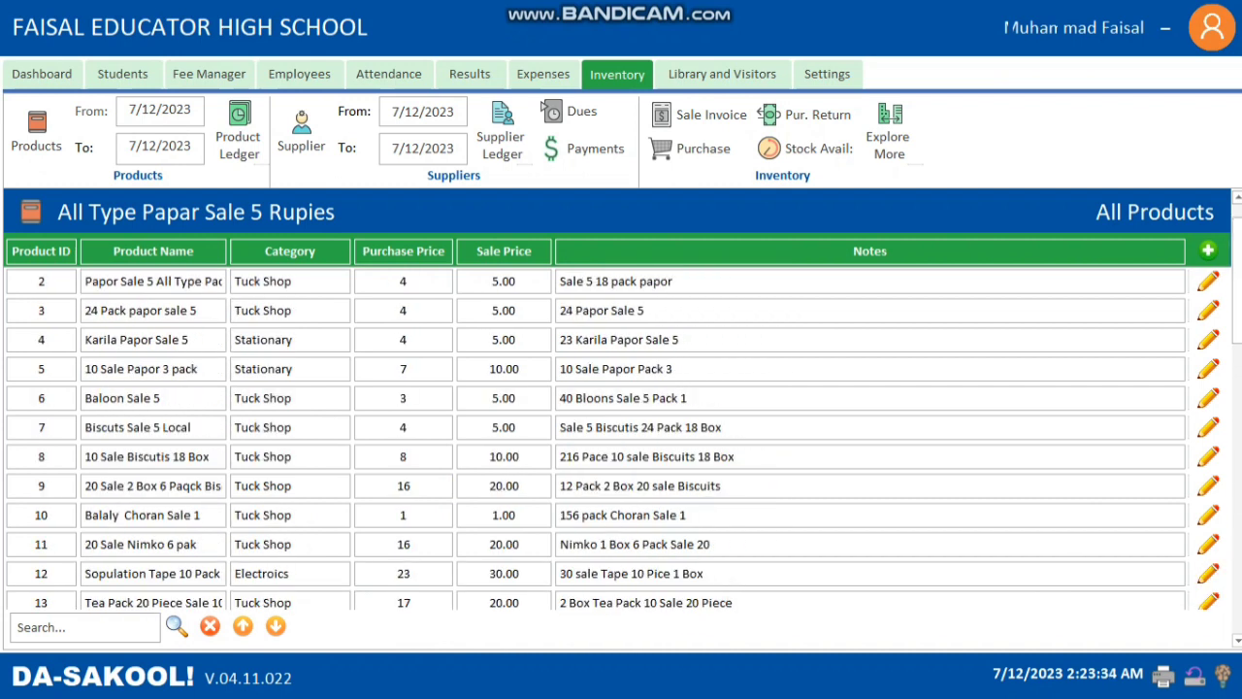
scroll(542, 104, "up", 1)
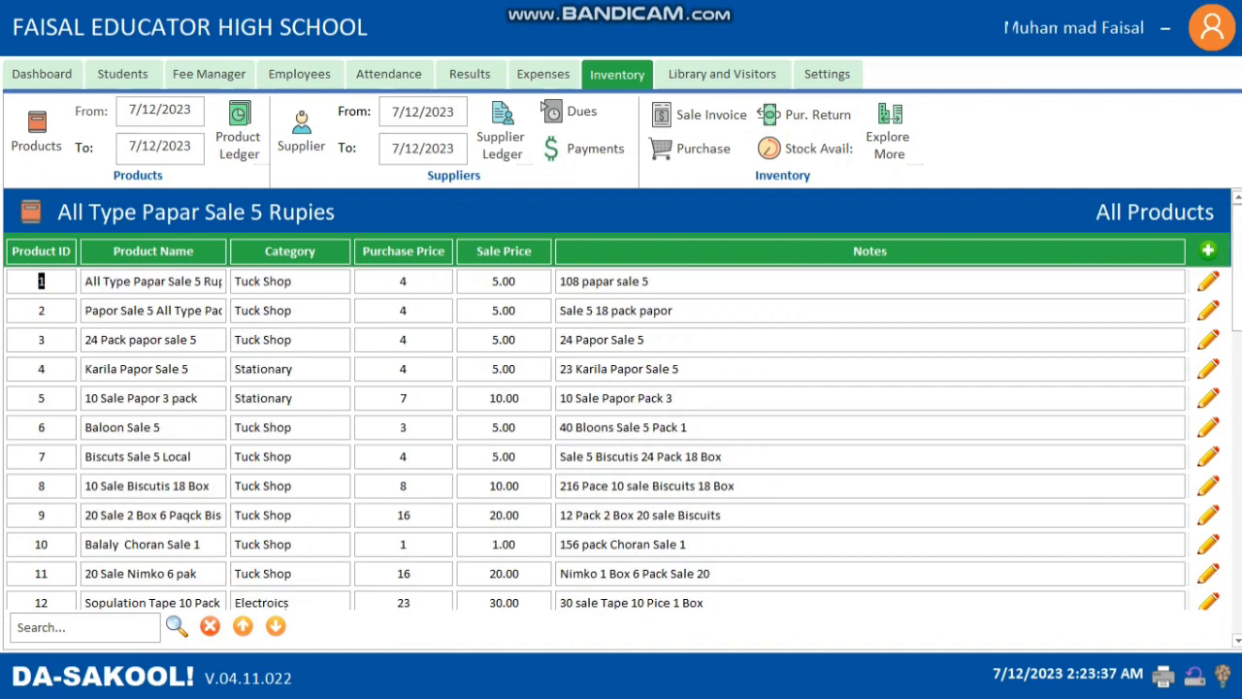
scroll(542, 105, "down", 2)
scroll(542, 104, "up", 2)
scroll(541, 105, "down", 1)
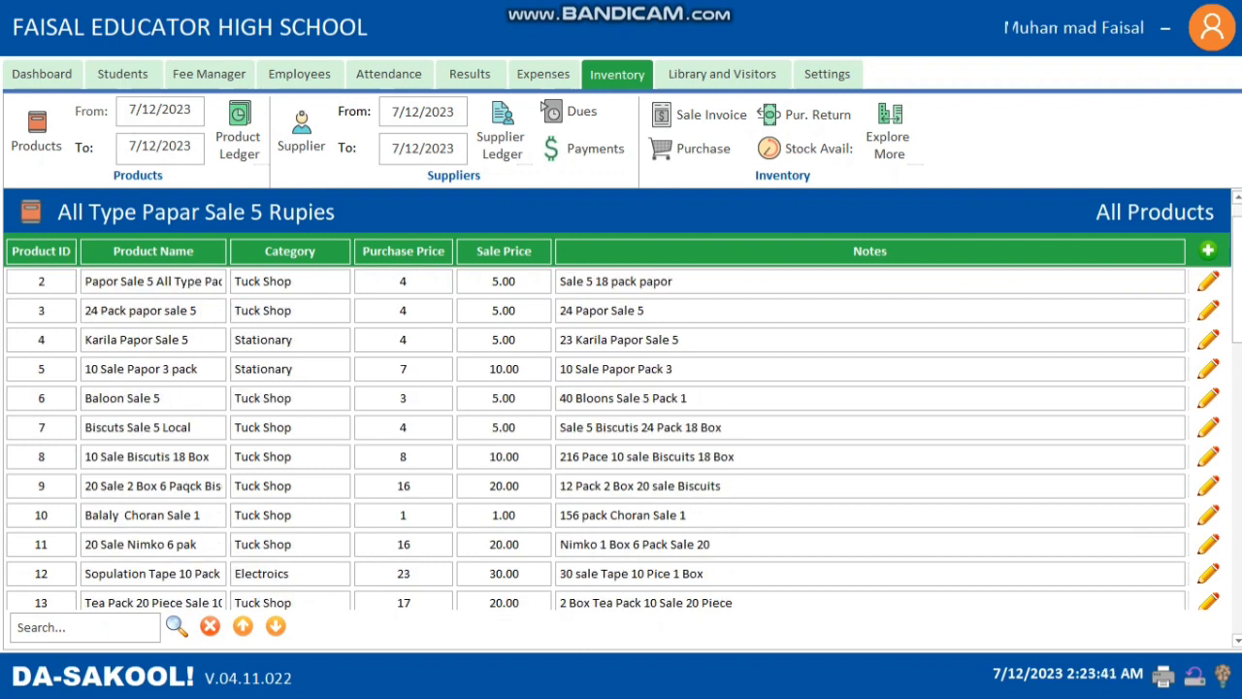
scroll(541, 105, "down", 1)
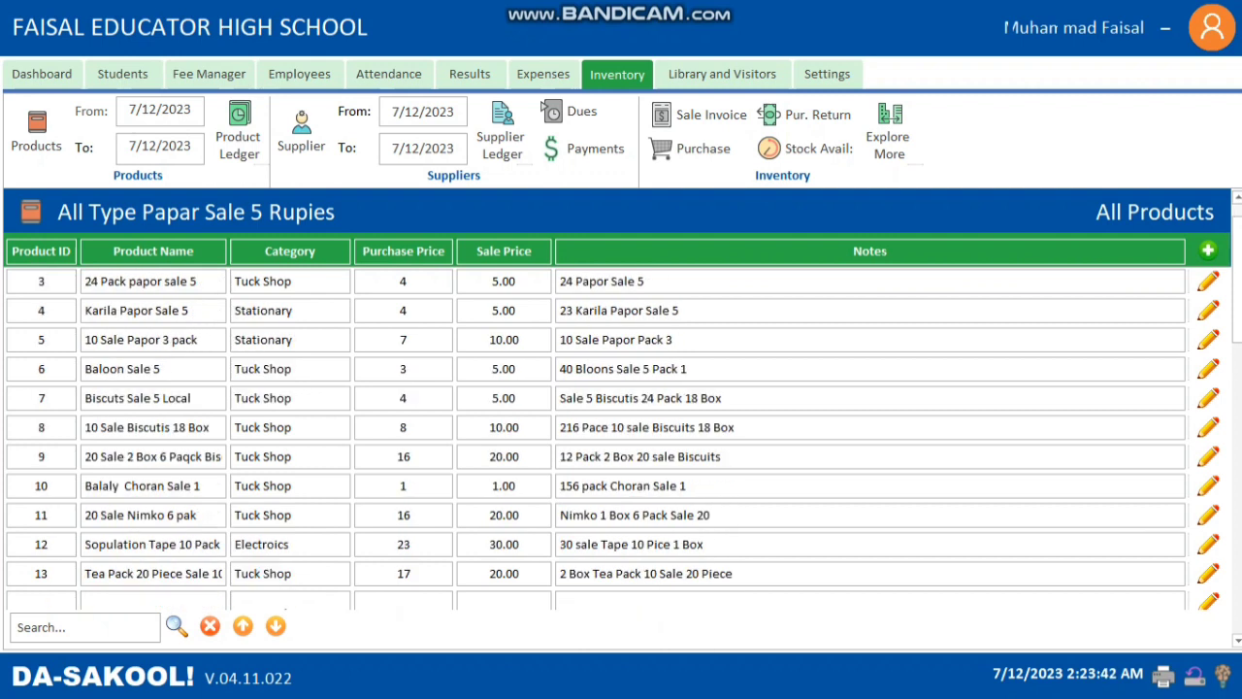
scroll(541, 105, "down", 1)
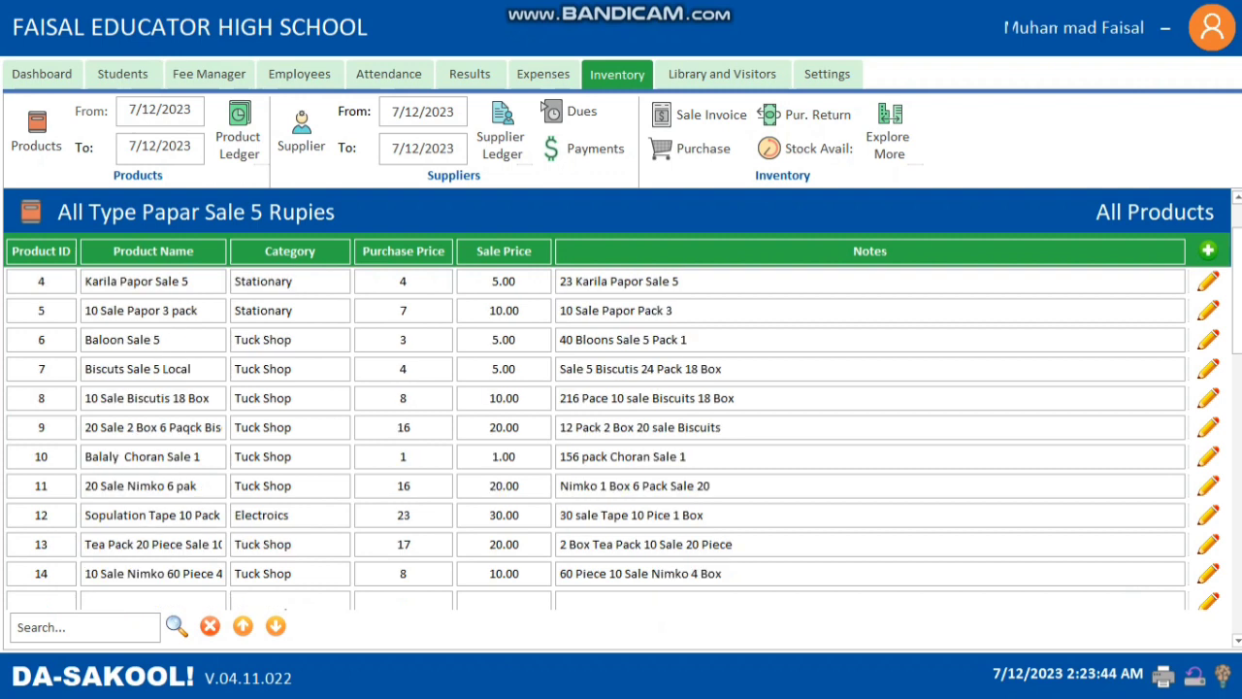
scroll(541, 105, "down", 1)
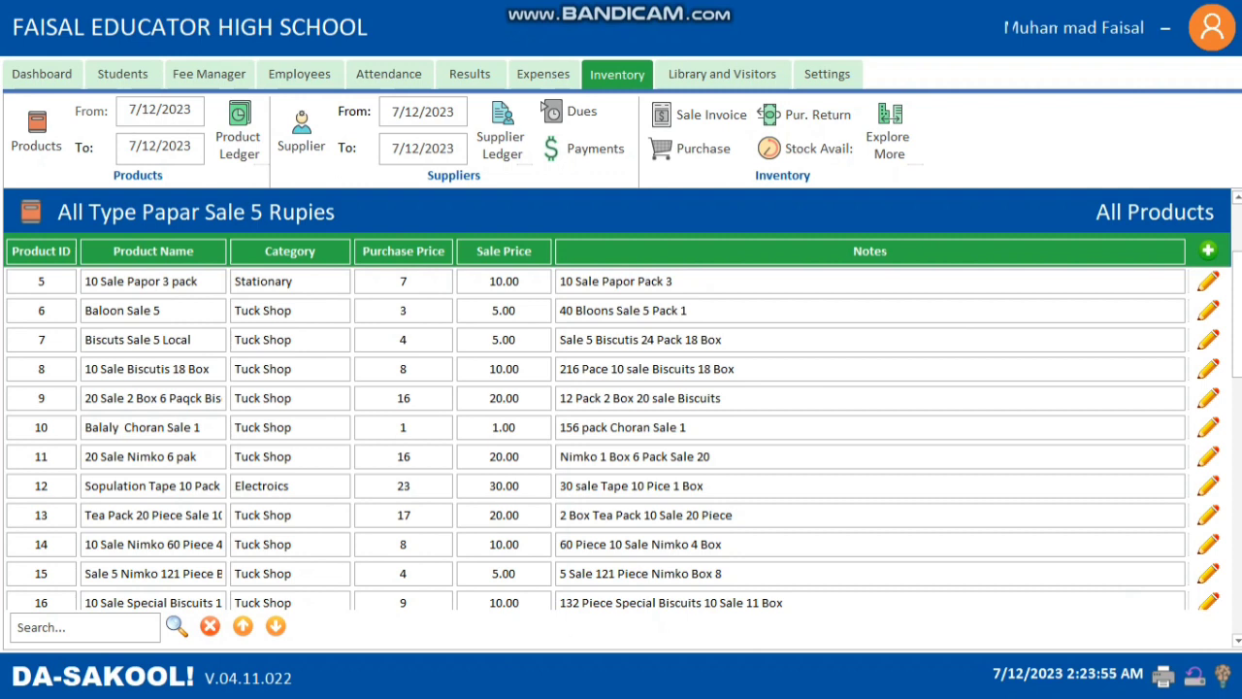
scroll(621, 437, "down", 6)
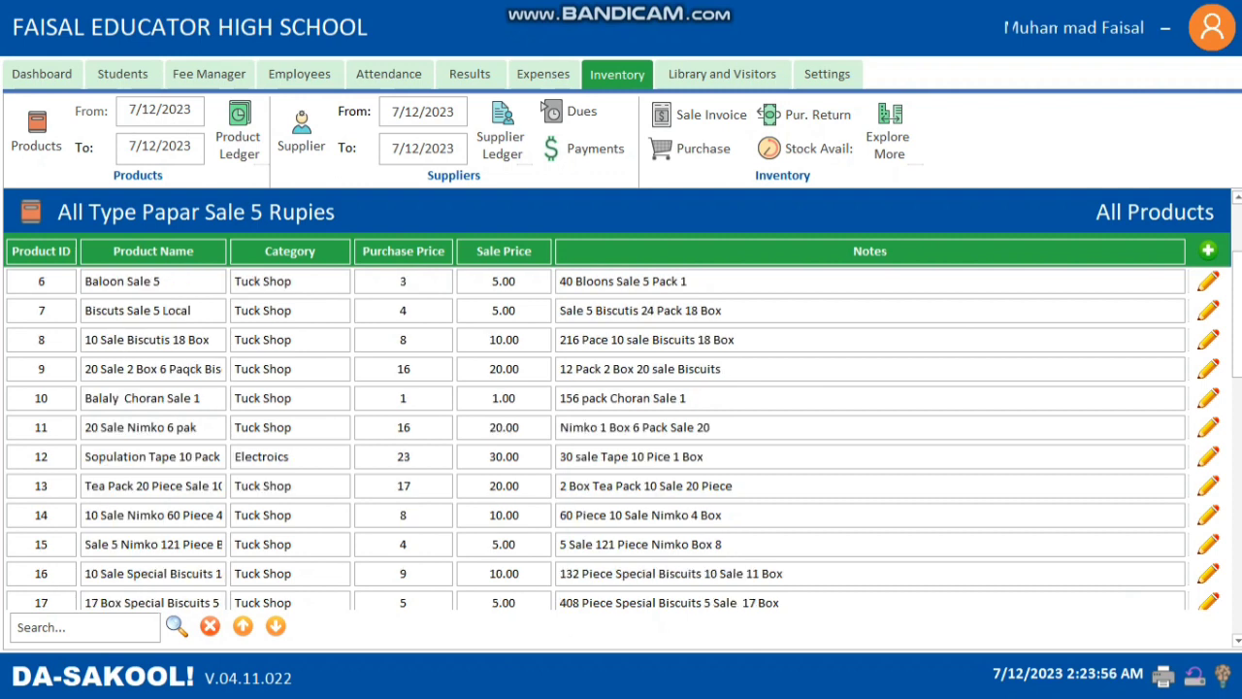
scroll(621, 417, "down", 2)
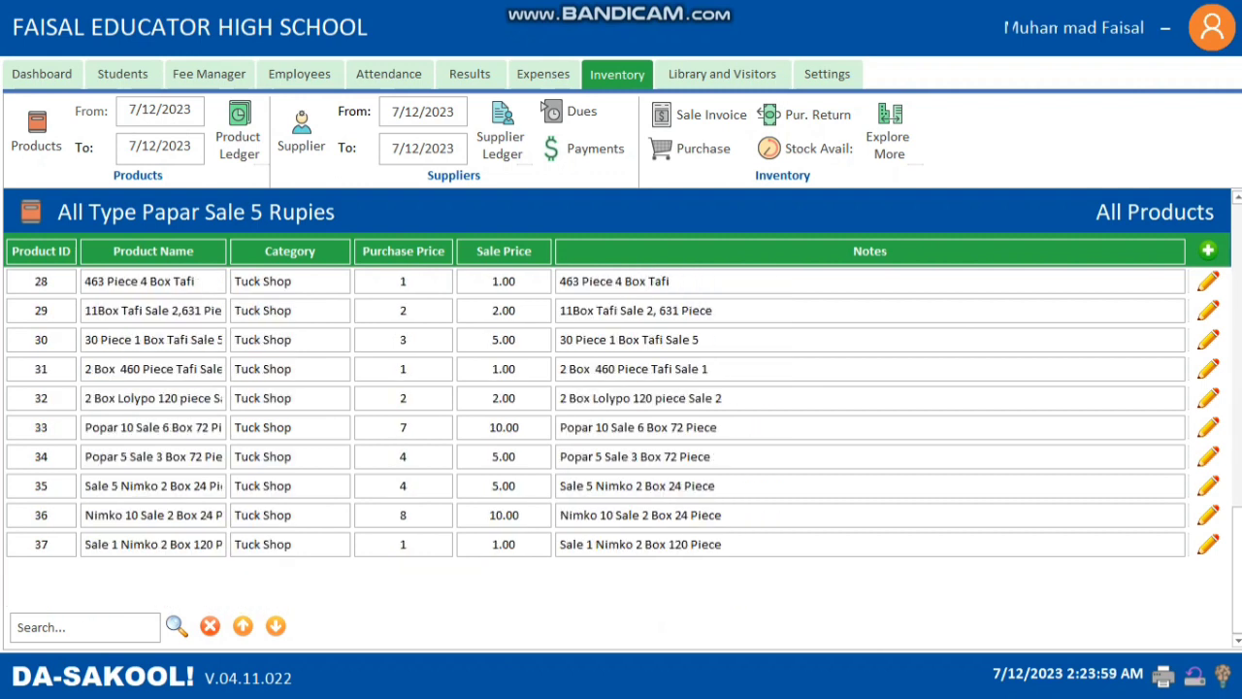
Open product 37, Sale 1 Nimko 2 Box 120 Piece, for editing and inspect its name and available category options
left_click(1208, 545)
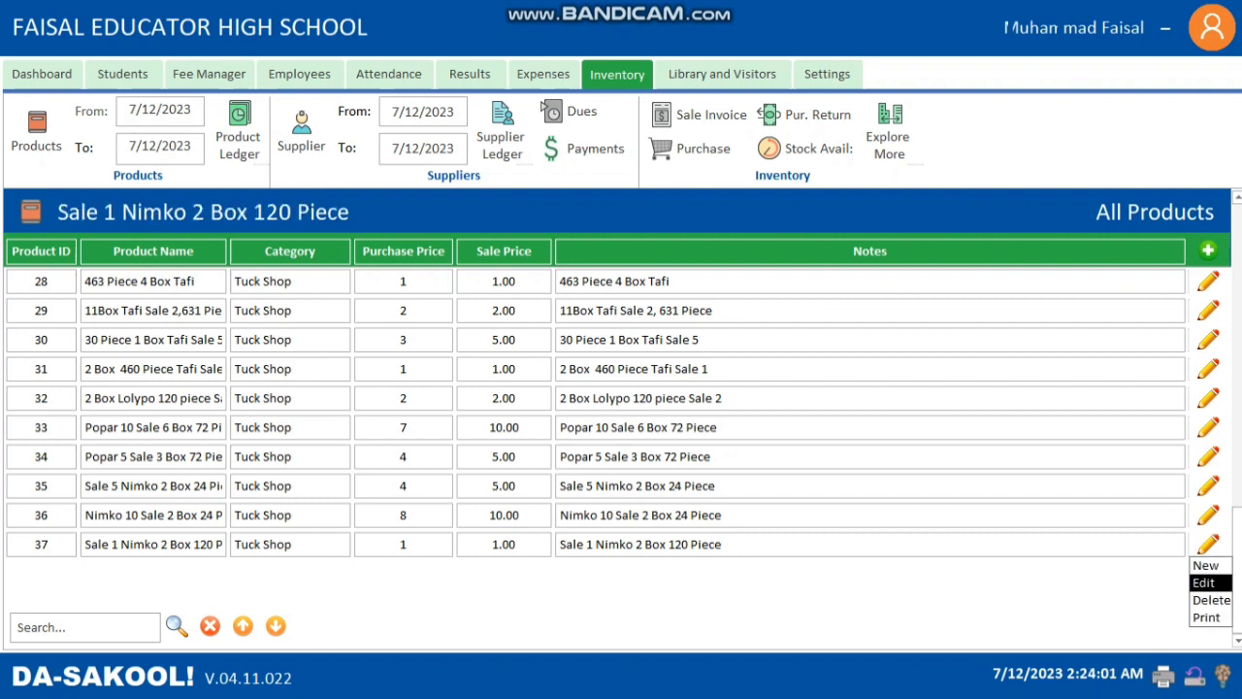
left_click(1209, 583)
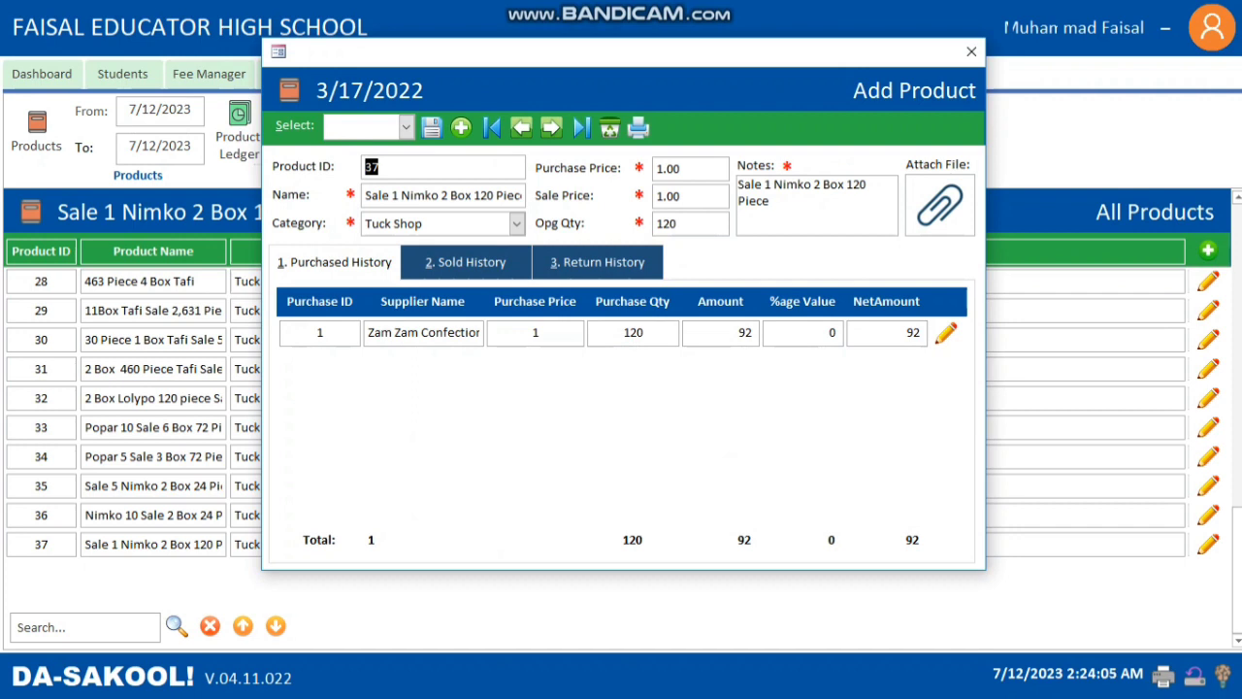
left_click_drag(372, 195, 526, 197)
left_click(516, 224)
left_click(516, 224)
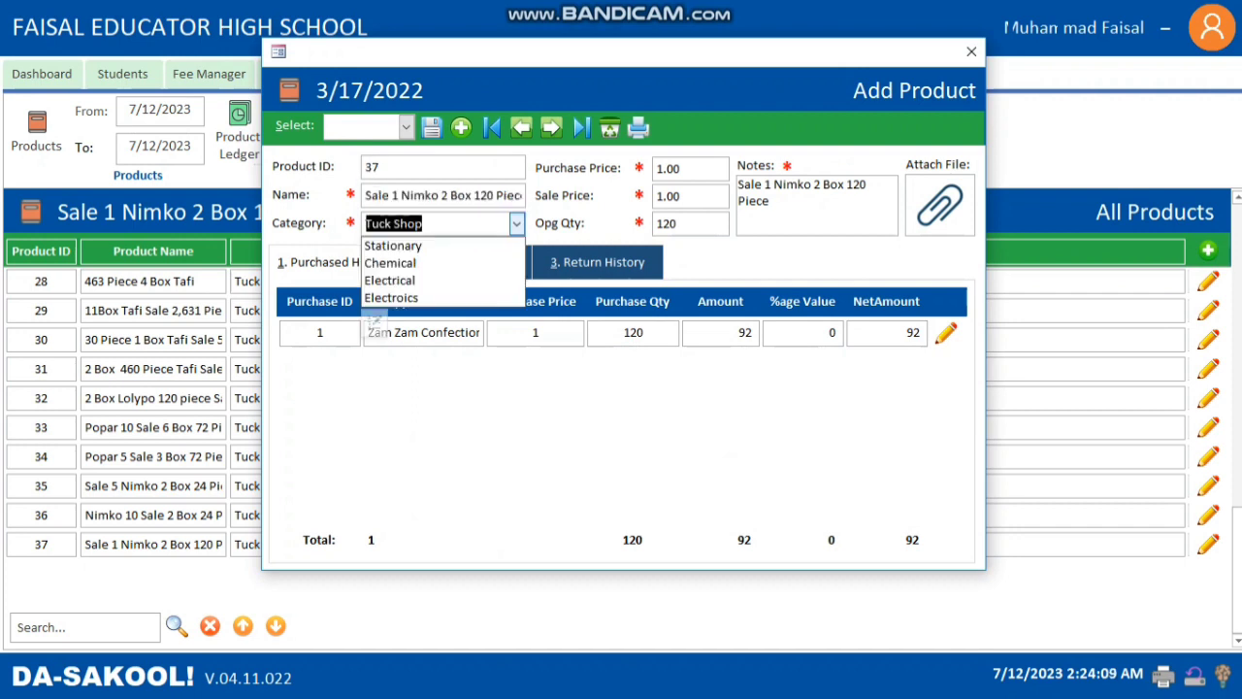
left_click(517, 224)
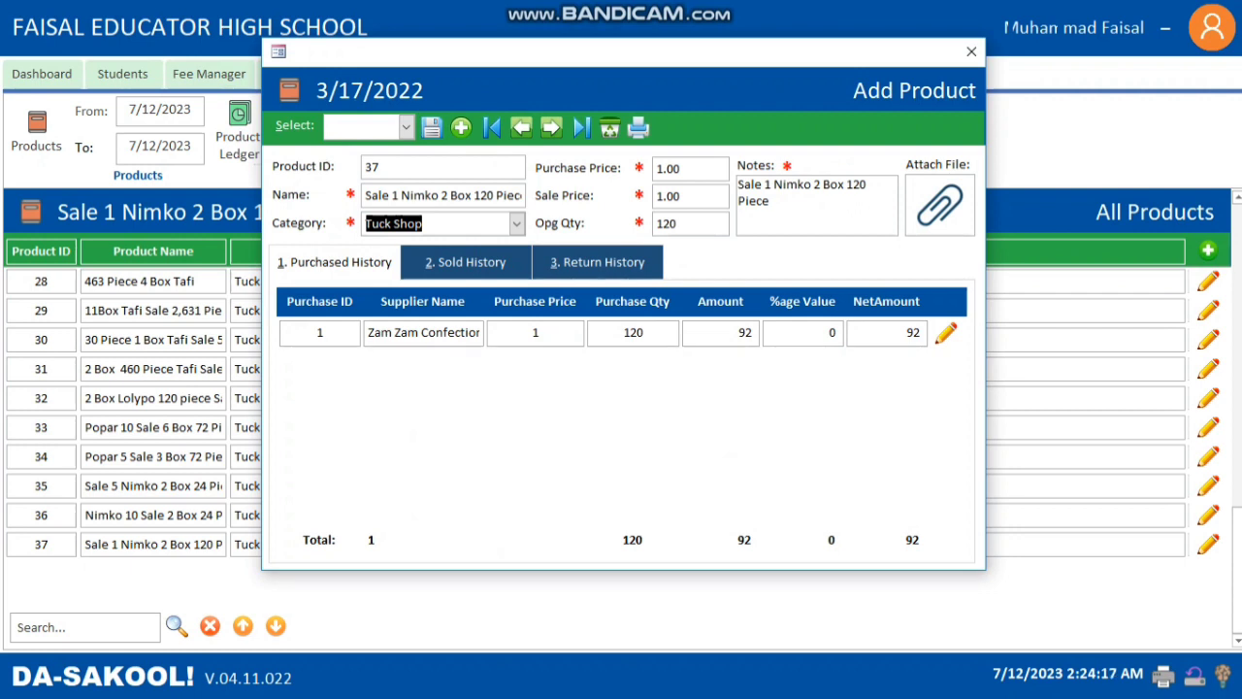
Review the product's sold, return and purchased history
left_click(466, 262)
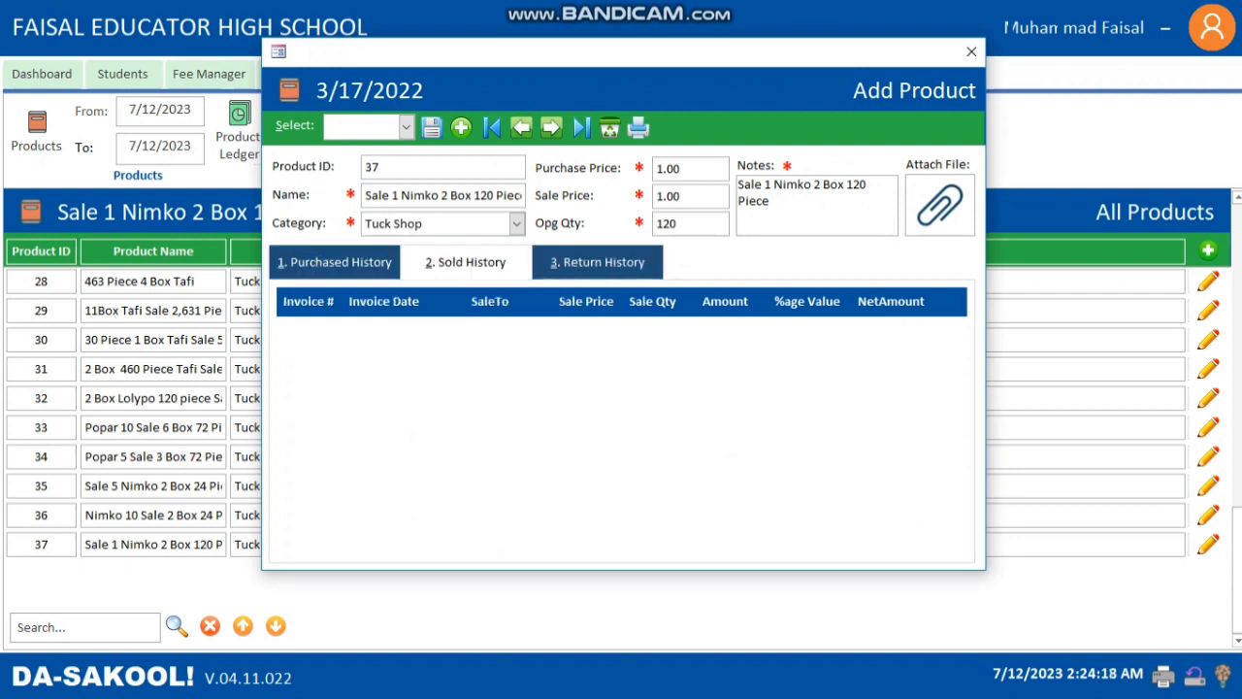
left_click(597, 262)
left_click(334, 262)
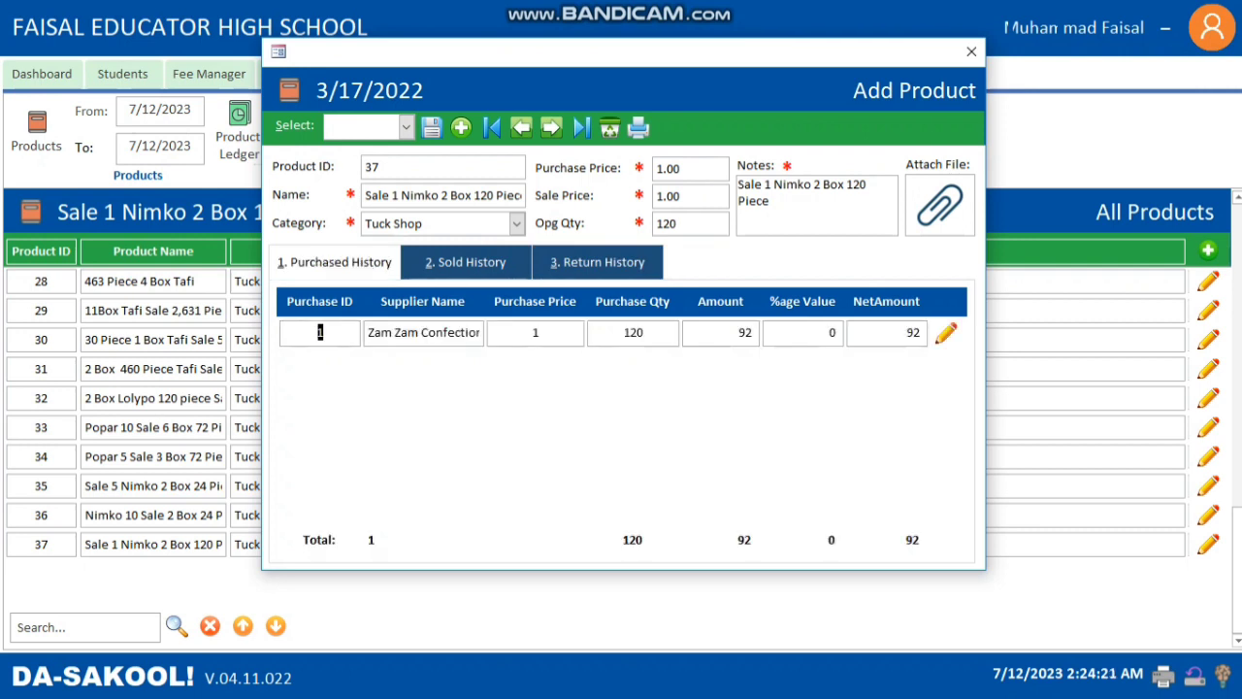
Save the product record and close its form
left_click(432, 127)
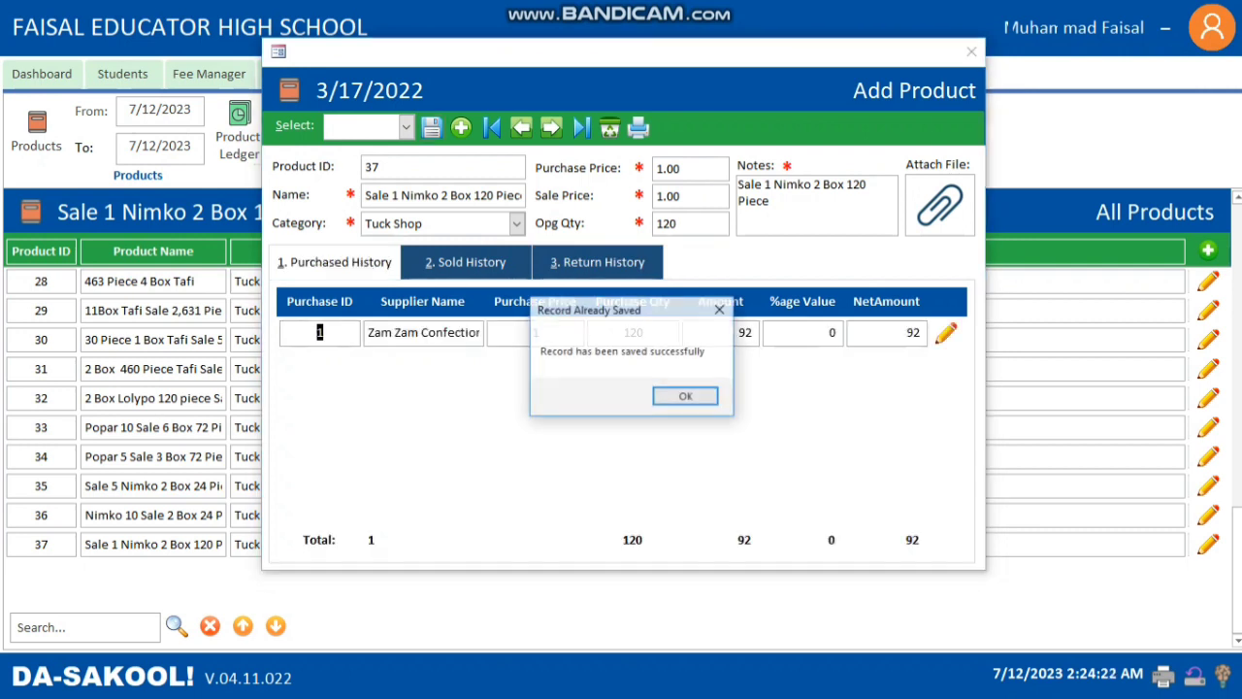
left_click(685, 396)
left_click(972, 51)
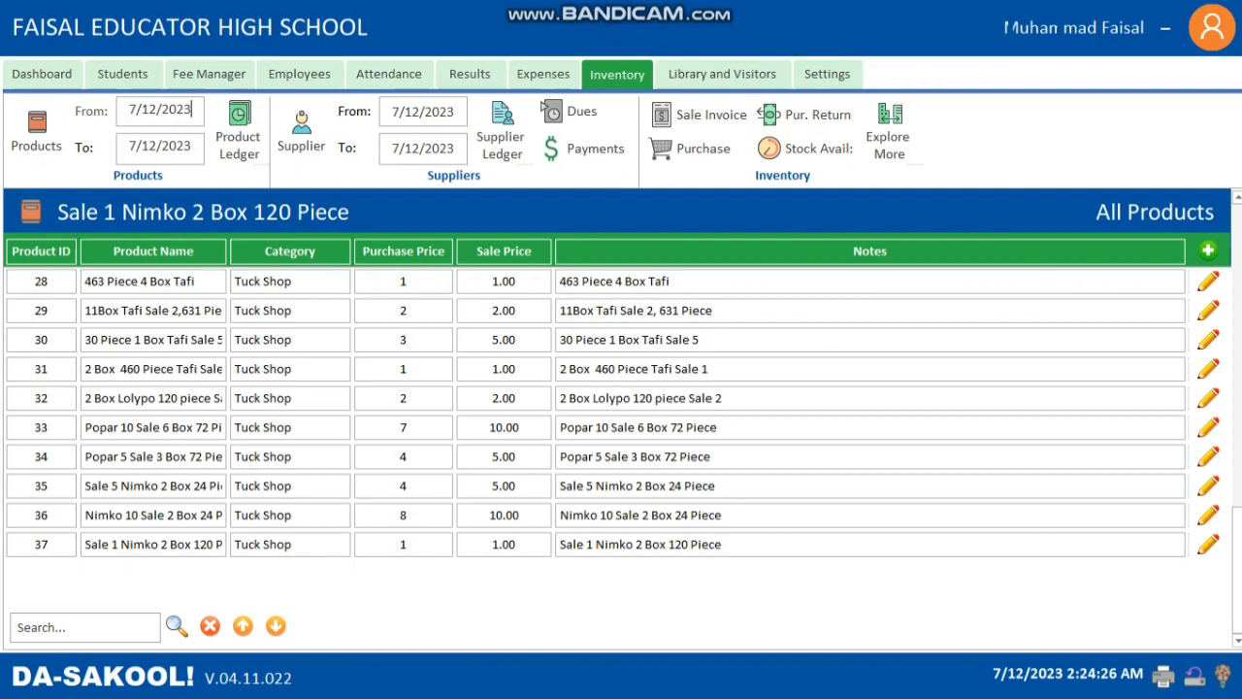
Set the start date of the product ledger period to 3/1/2022
left_click(214, 103)
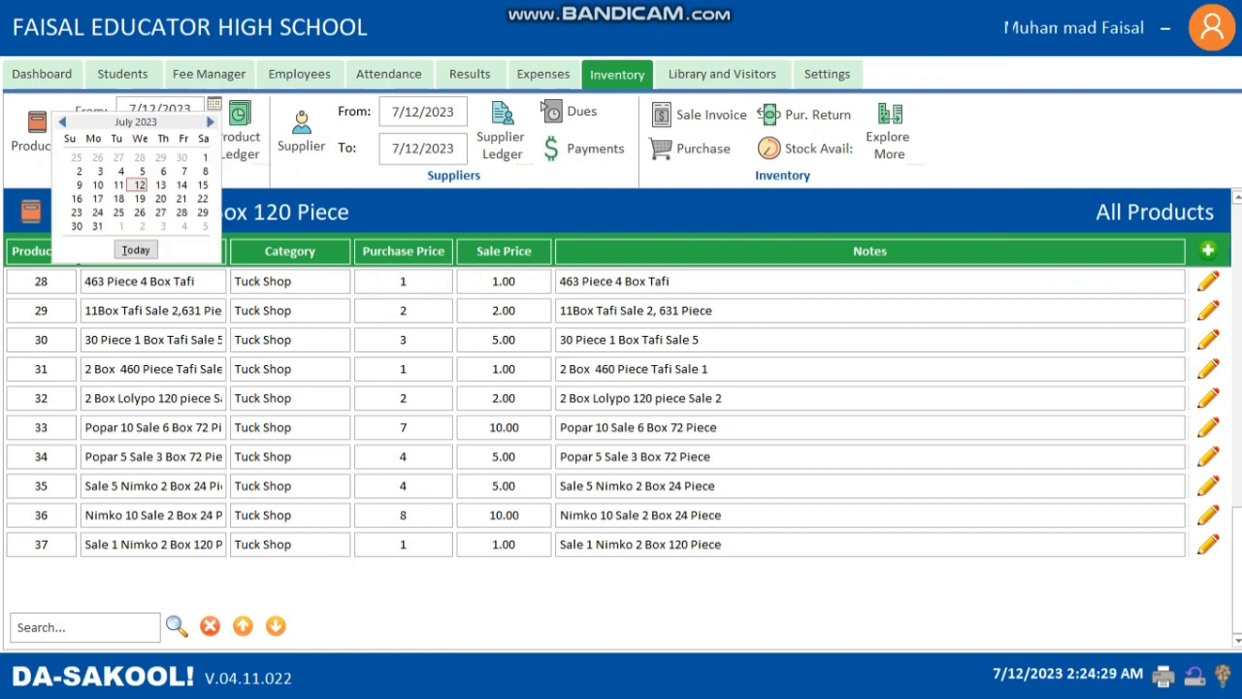
left_click(62, 122)
left_click(62, 122)
left_click(62, 122)
left_click(62, 123)
left_click(62, 123)
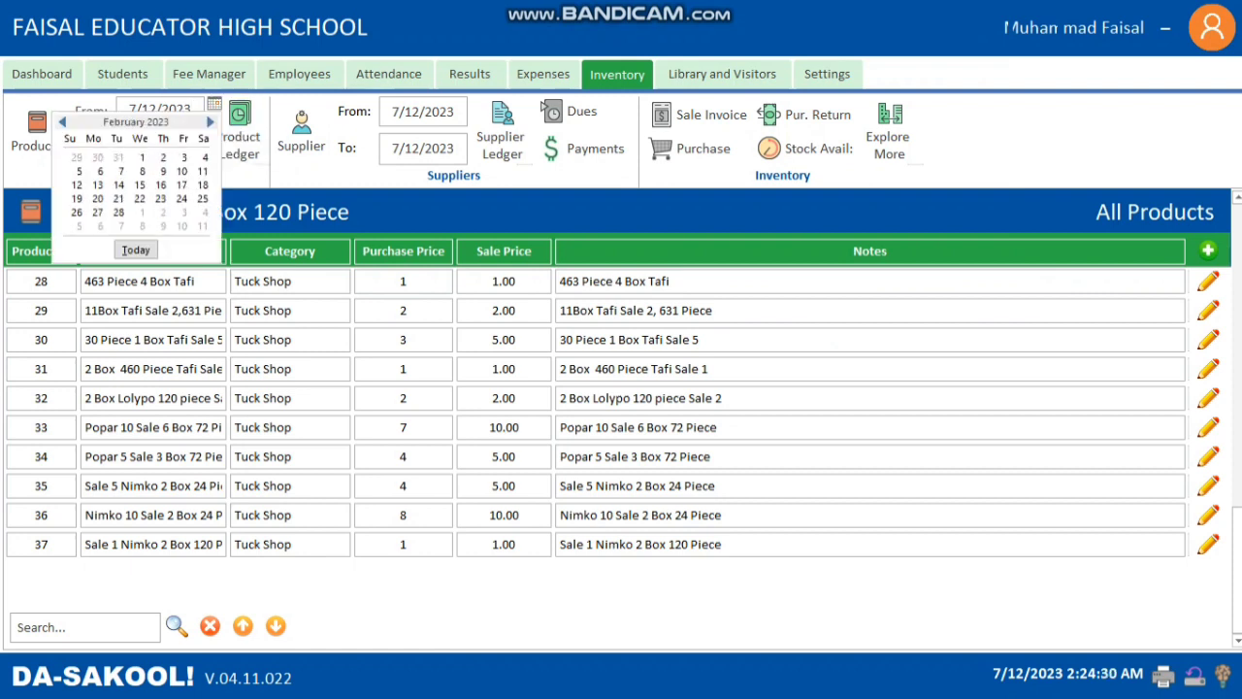
left_click(62, 122)
left_click(62, 122)
left_click(62, 122)
left_click(62, 122)
left_click(62, 123)
left_click(62, 122)
left_click(62, 123)
left_click(62, 122)
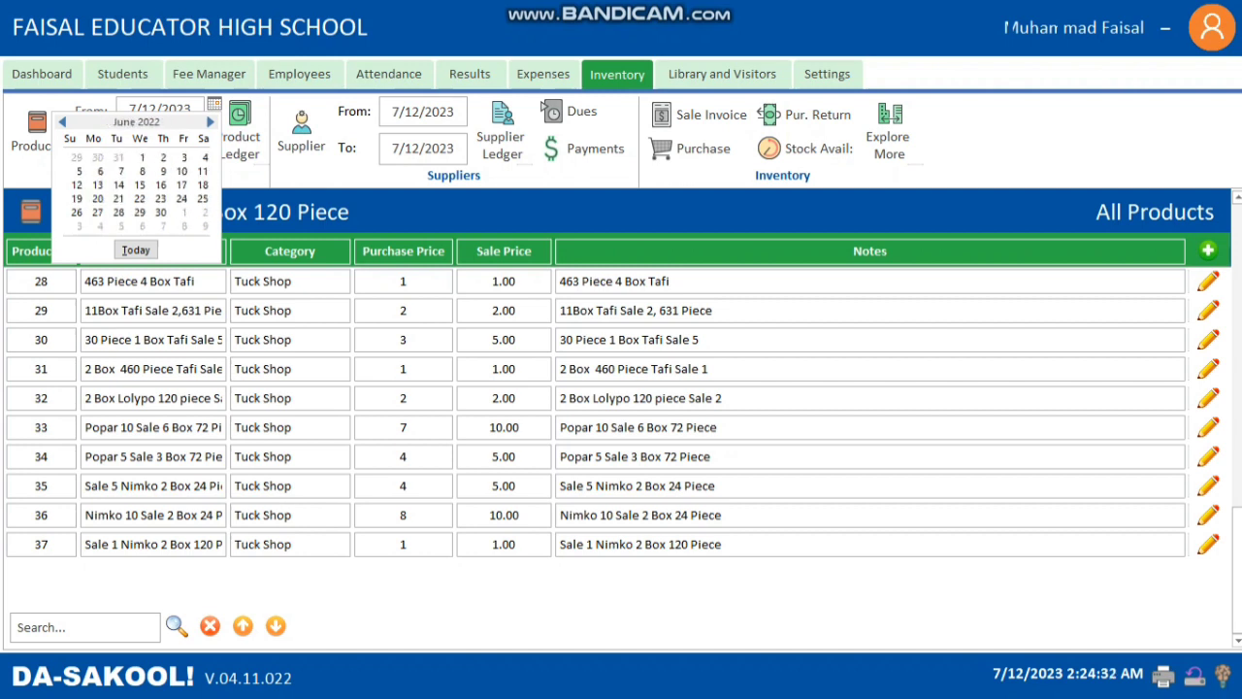
left_click(62, 123)
left_click(62, 122)
left_click(62, 122)
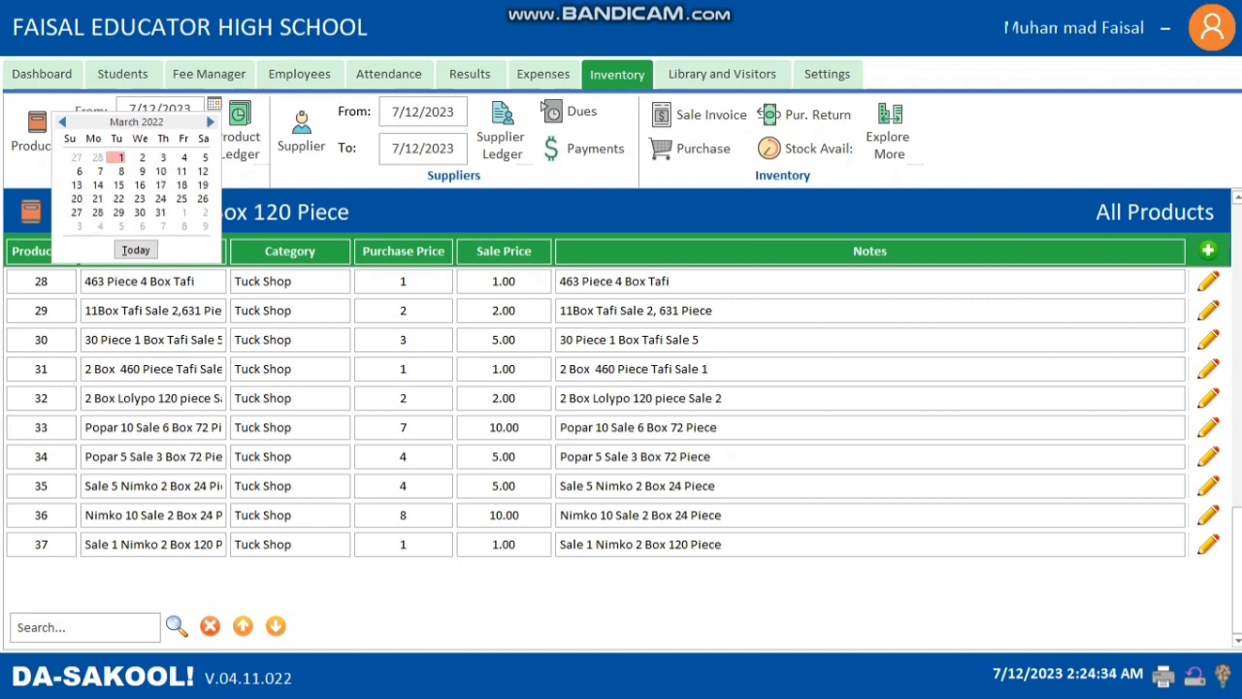
left_click(120, 157)
Generate the product ledger for 1 Box Biscuits 6 Piece Sale 18, examine its quantities and amounts, and close the report
left_click(239, 136)
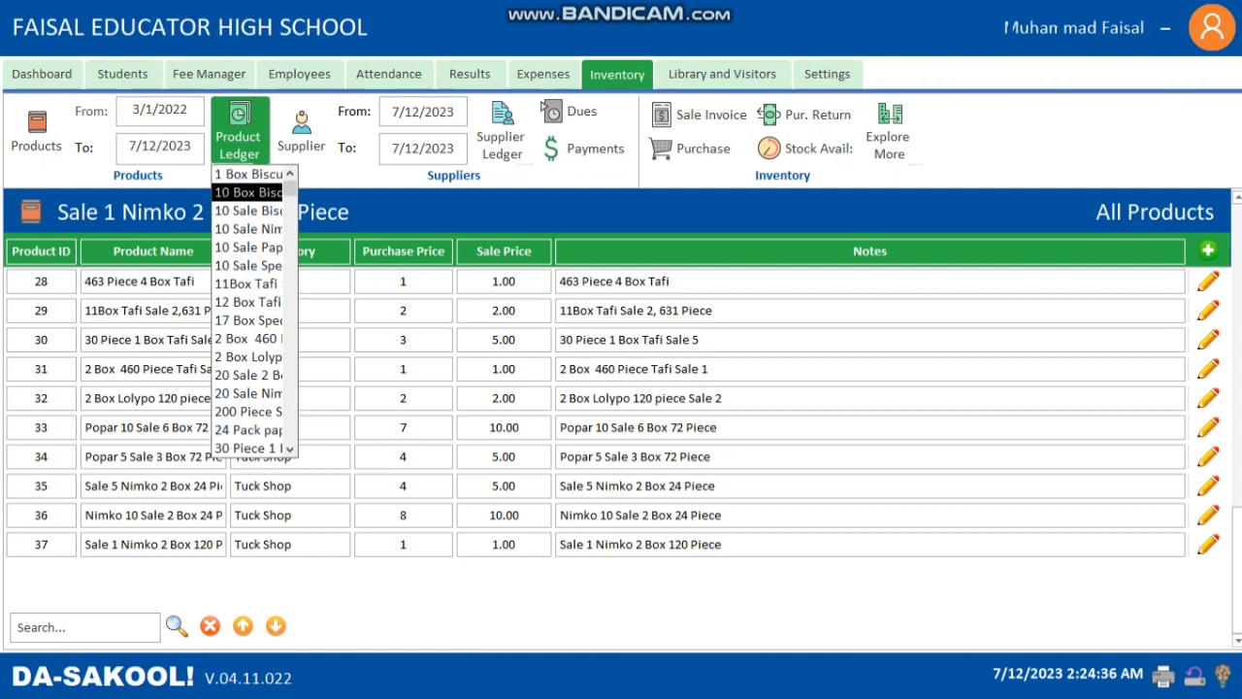
left_click(246, 173)
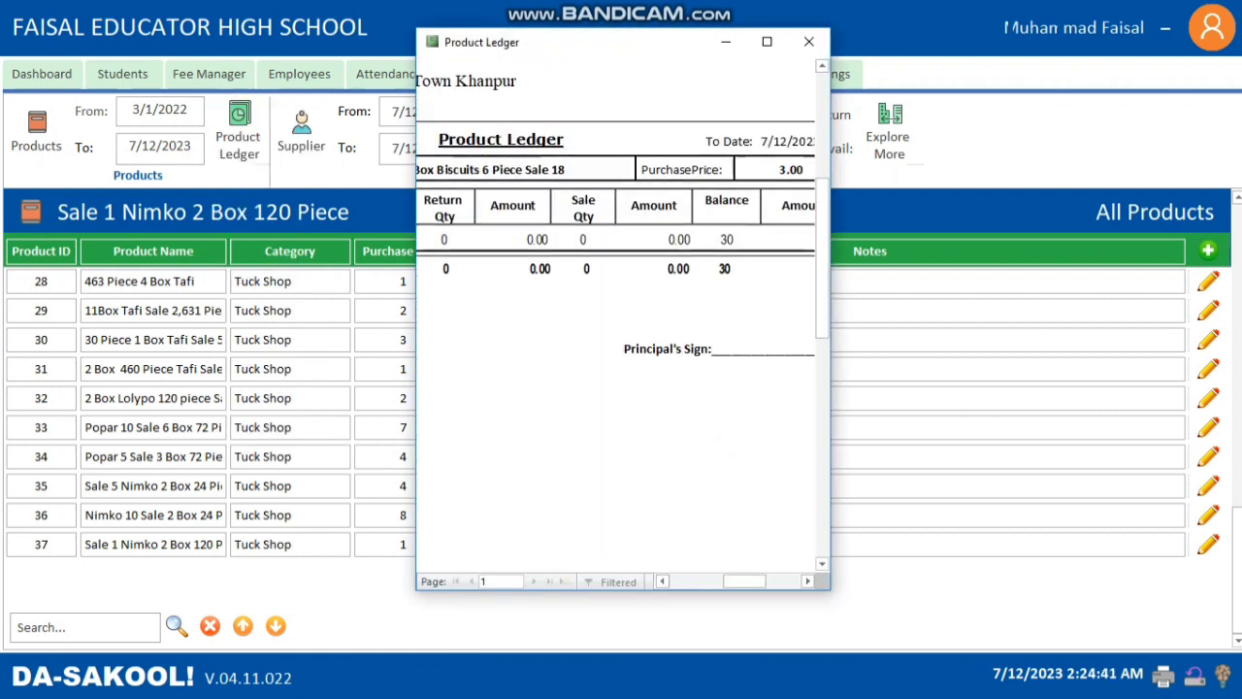
left_click(679, 236)
left_click(697, 270)
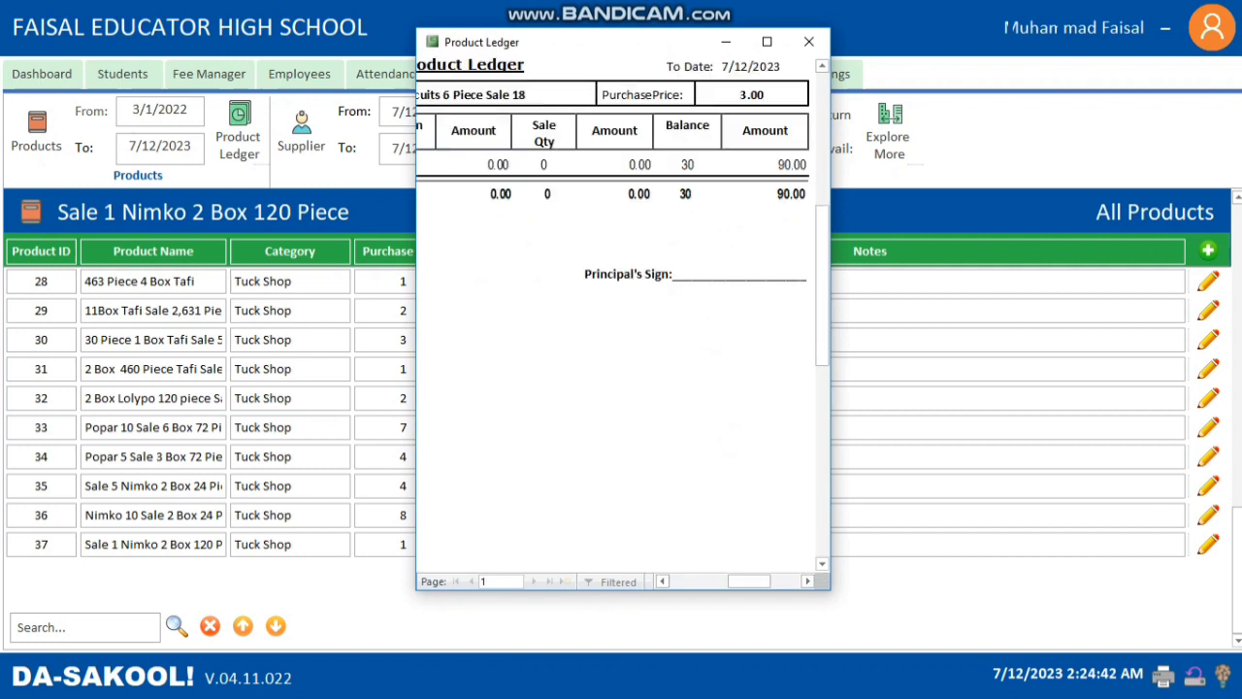
left_click(698, 269)
left_click(809, 41)
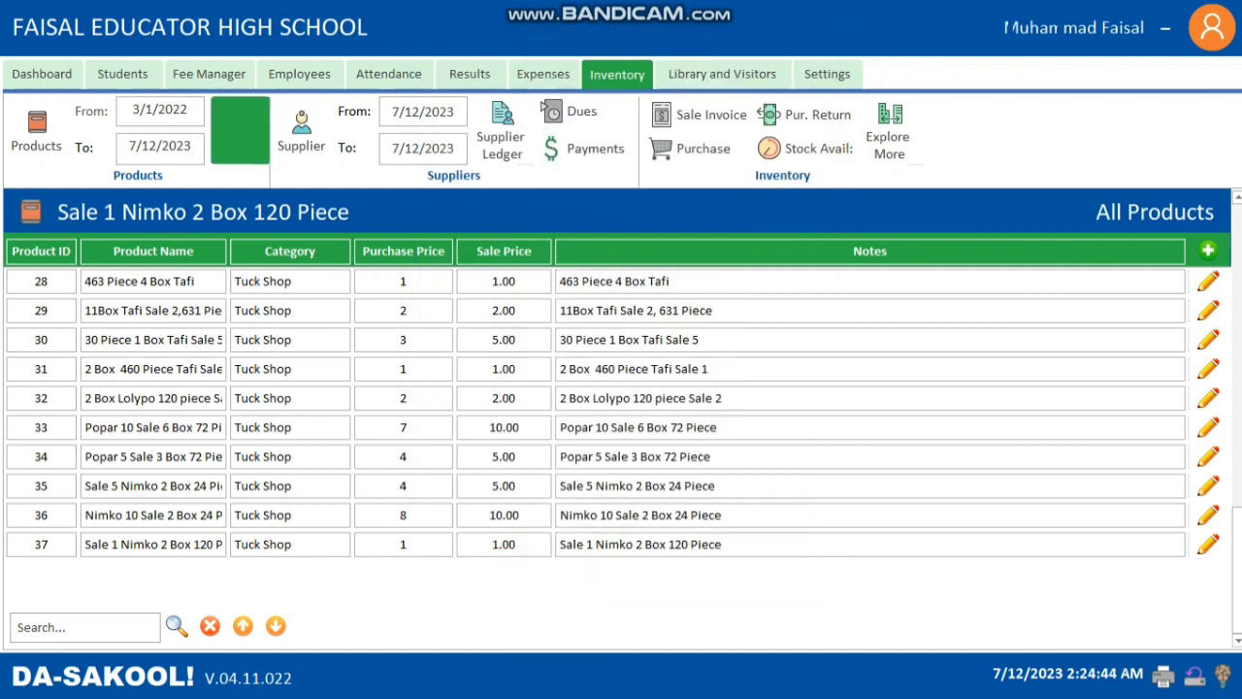
Generate the product ledger for 17 Box Special Biscuits 5 sale 408 Piece, examine its entries, and close the report
left_click(240, 131)
left_click(249, 320)
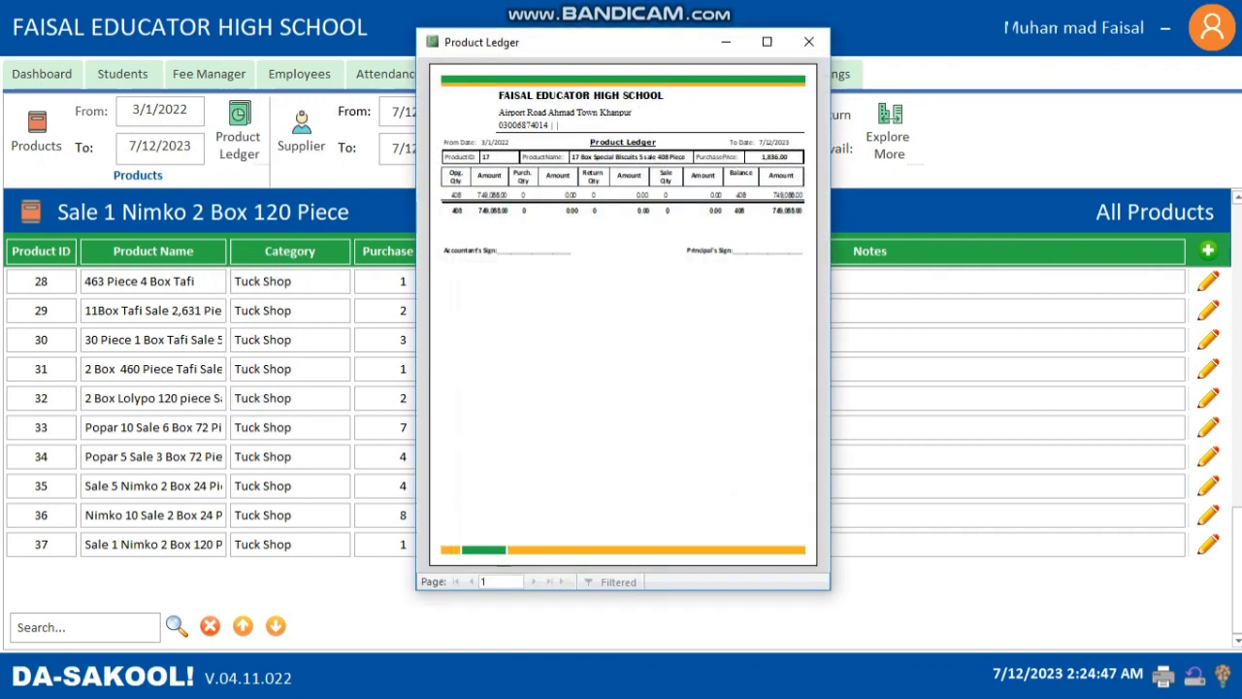
left_click(626, 254)
scroll(626, 254, "down", 1)
scroll(626, 254, "up", 3)
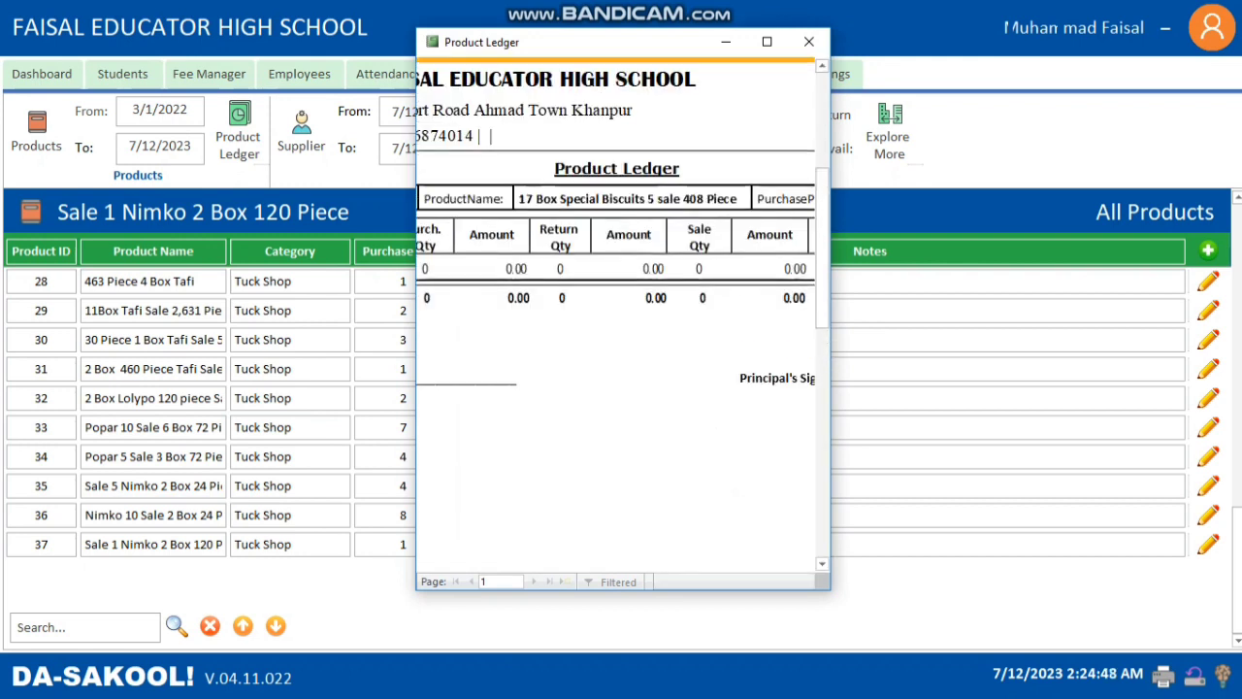
left_click(626, 255)
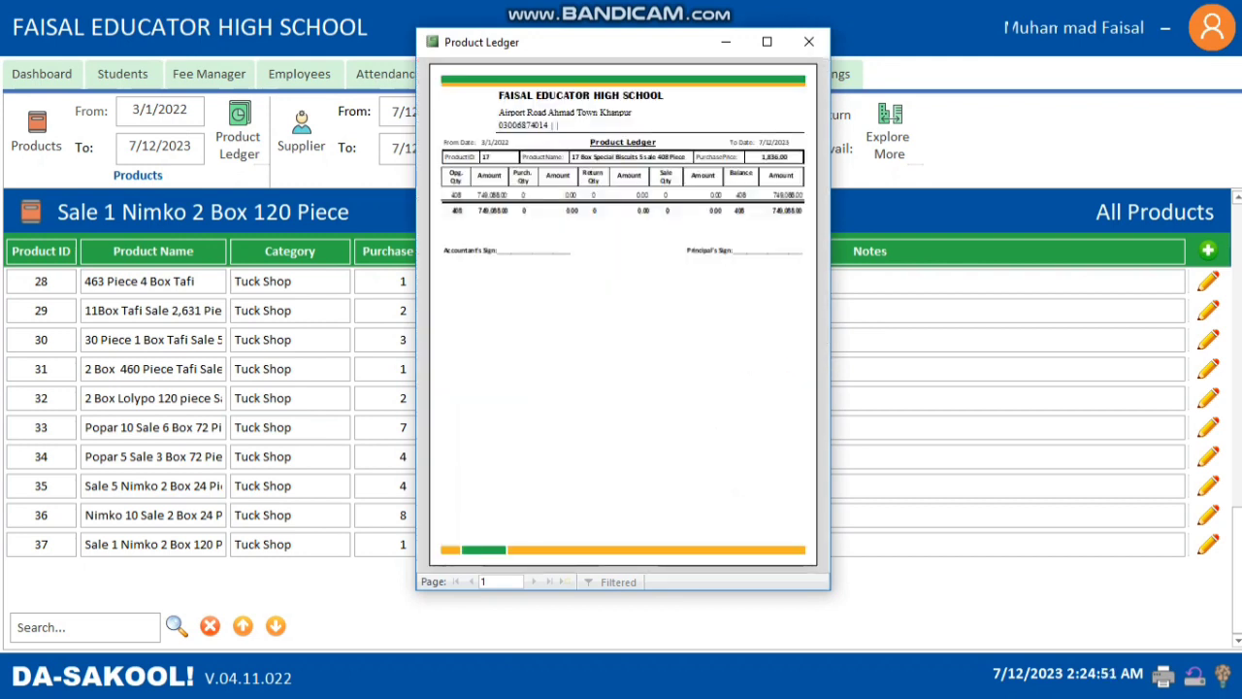
left_click(808, 41)
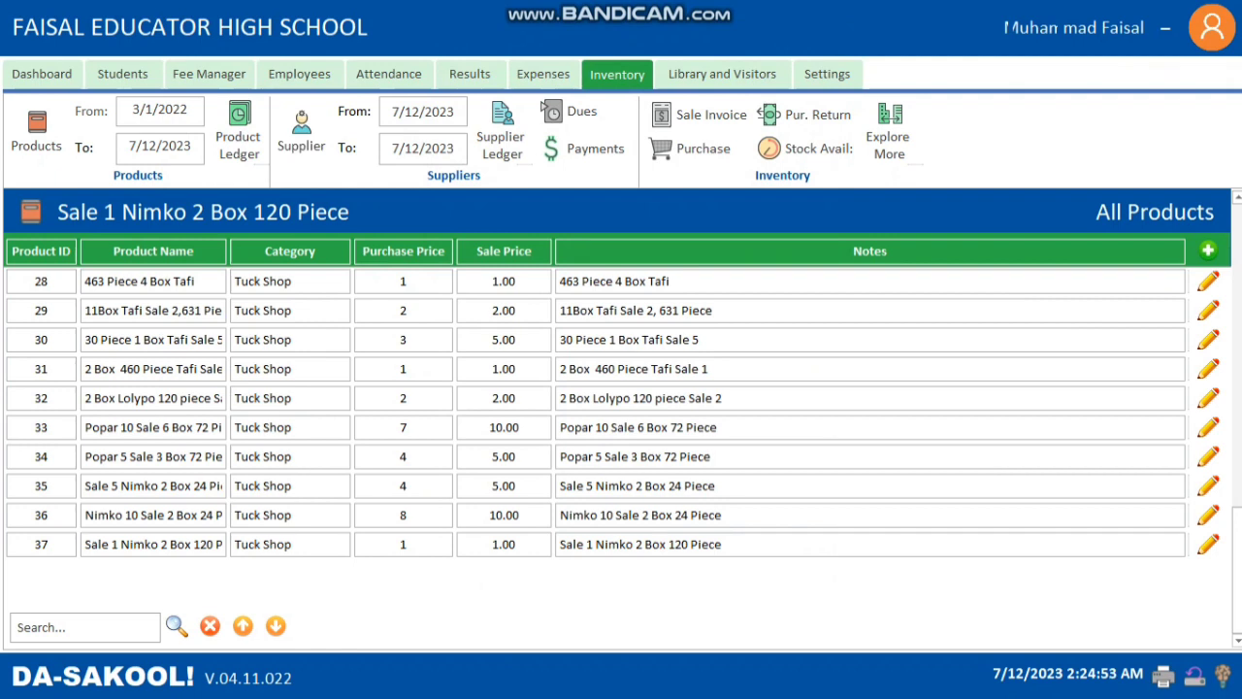
Show all suppliers and open the Zam Zam Confectionery record for editing
left_click(302, 131)
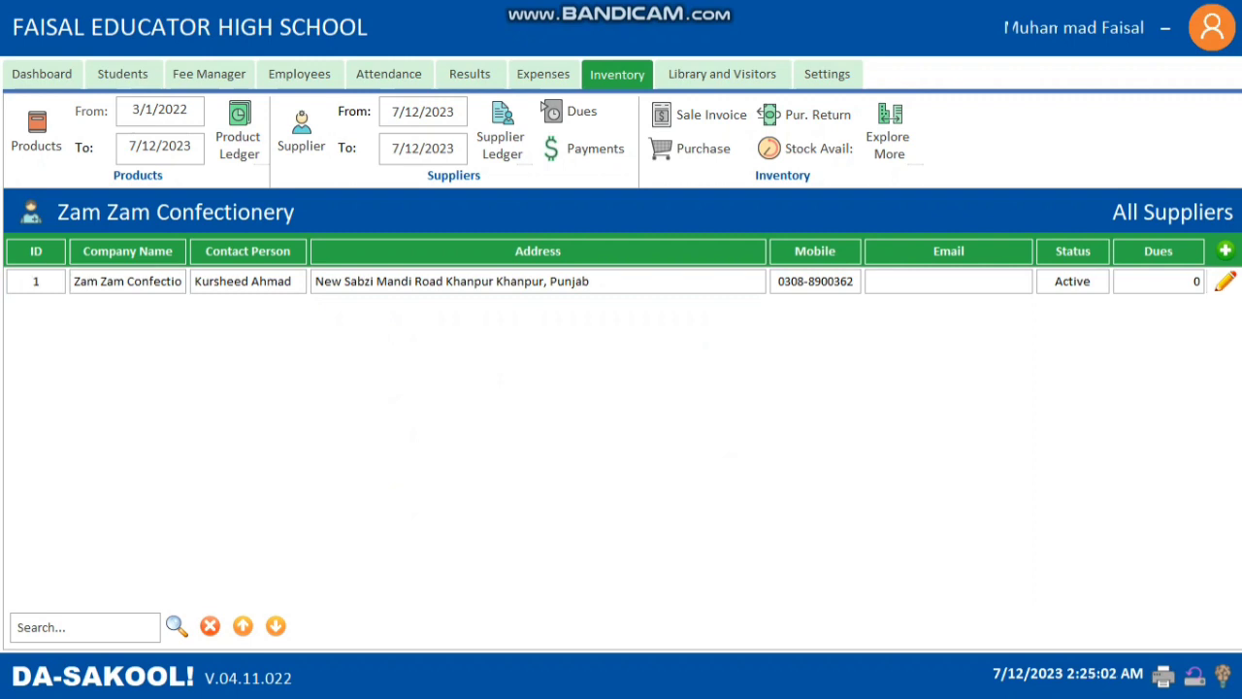
left_click(1225, 280)
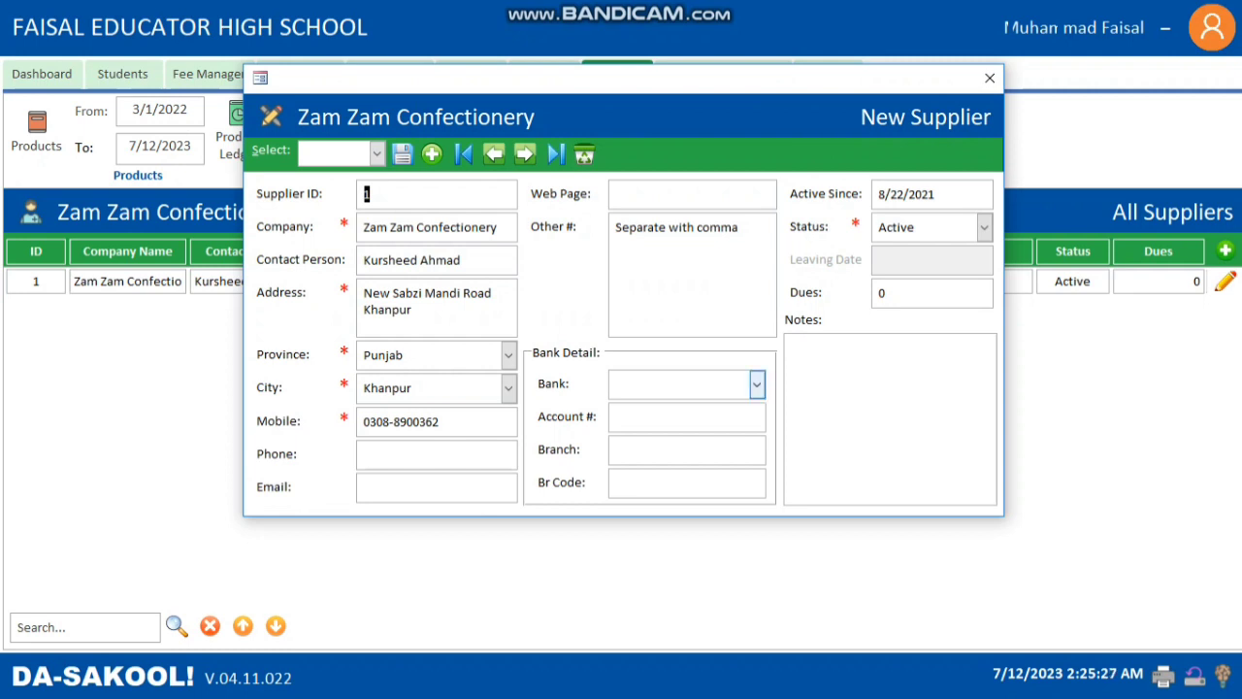
Try ABL as the supplier's bank in the bank details and clear the selection again
left_click(757, 384)
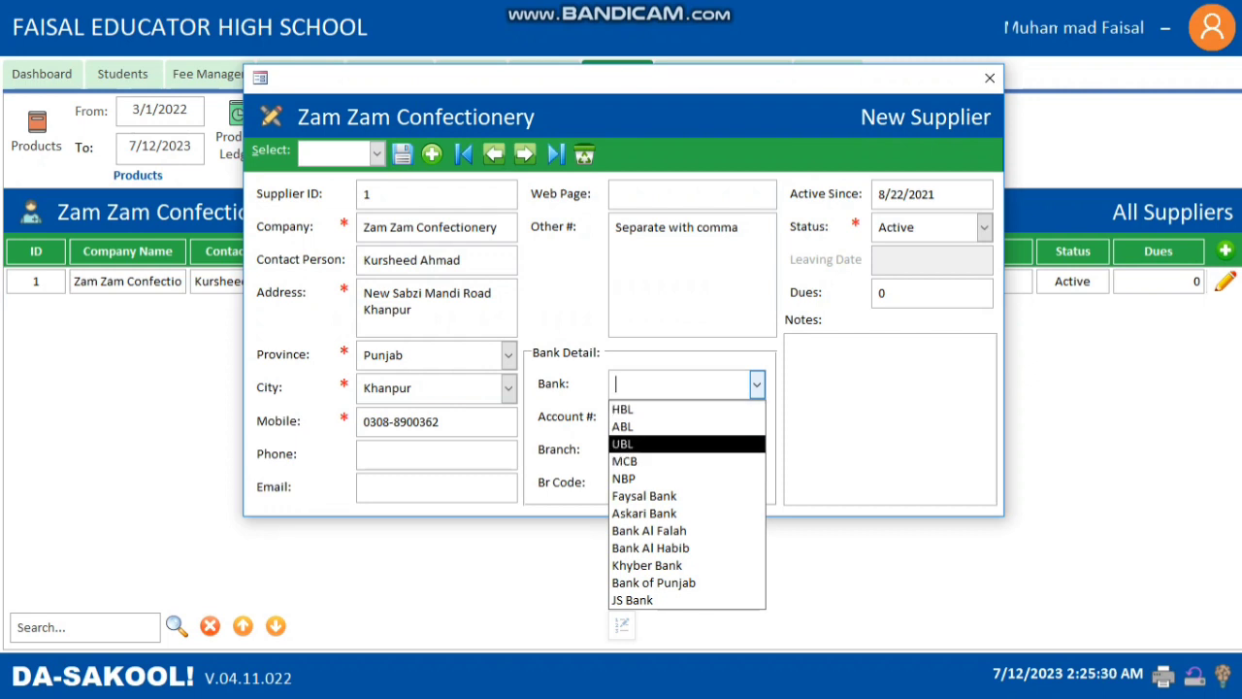
left_click(641, 426)
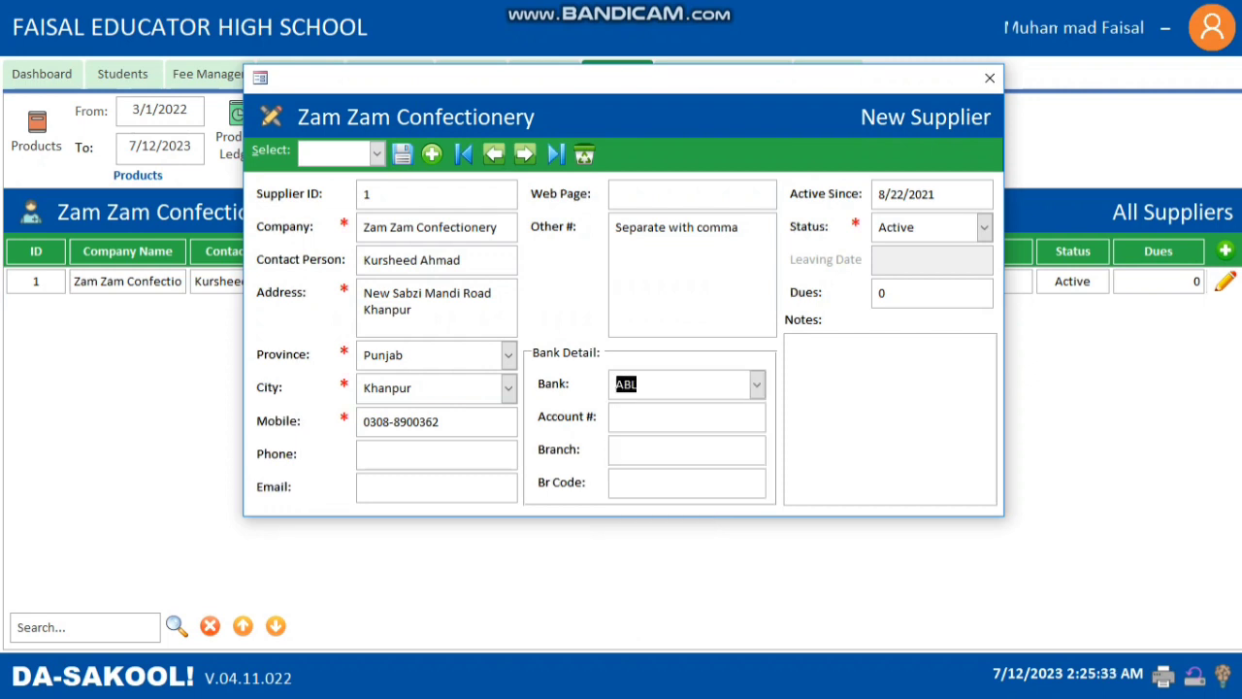
key("Tab")
key("Tab")
left_click(757, 384)
key("BackSpace")
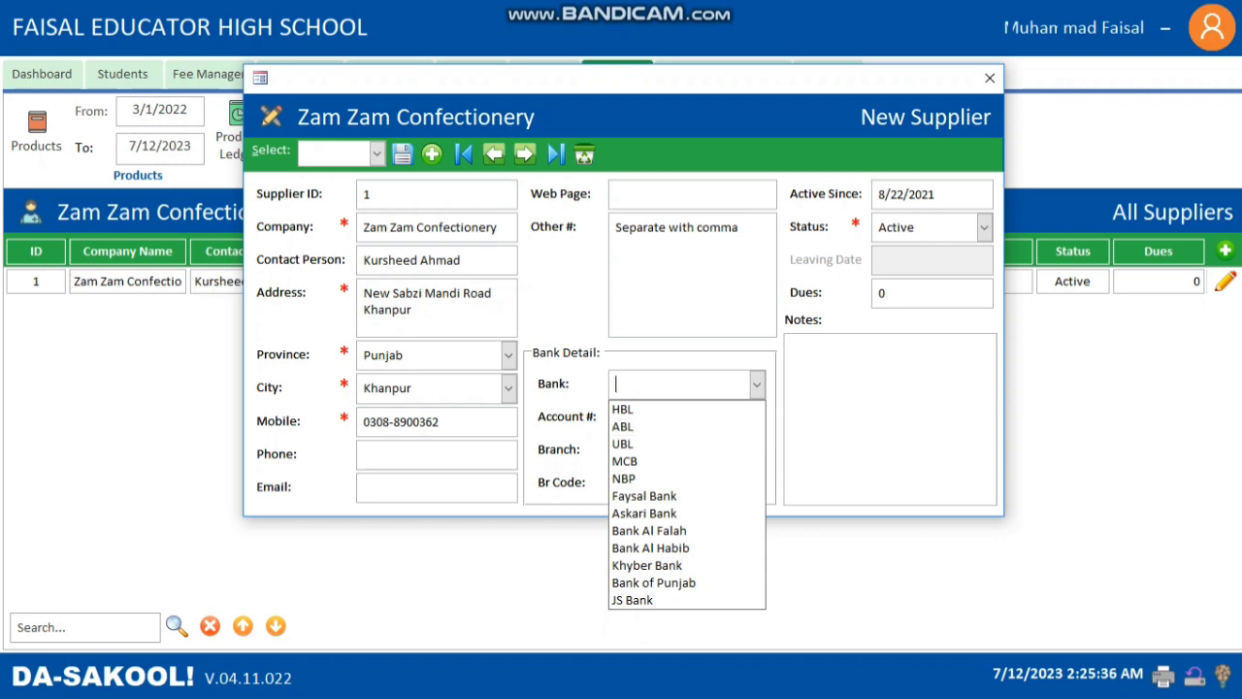
Check the Other # and Dues fields of the Zam Zam Confectionery record, try going to the previous supplier, and close the record
left_click(679, 281)
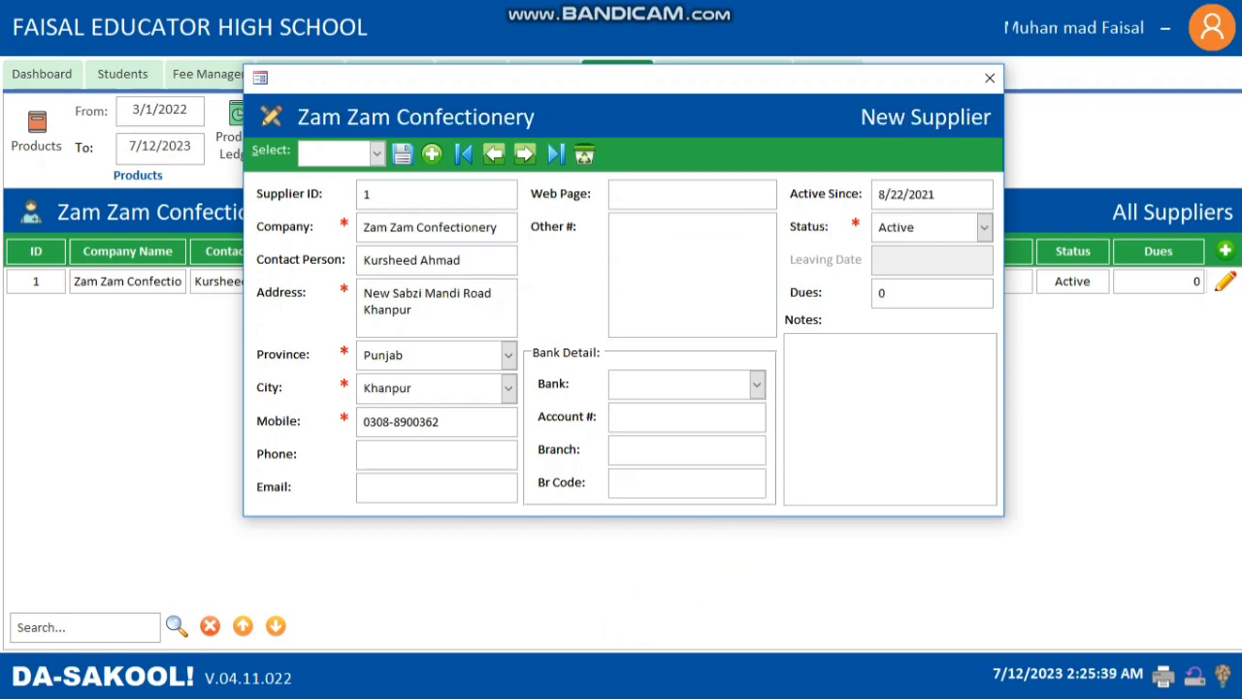
left_click(882, 292)
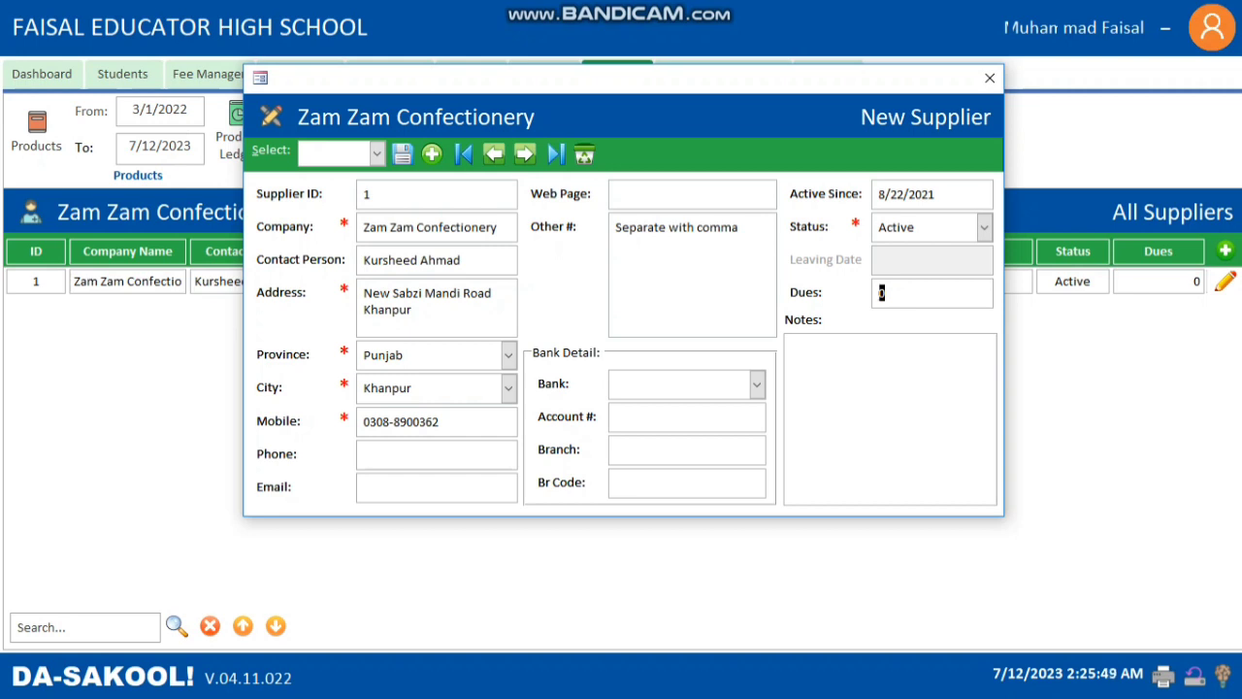
left_click(494, 154)
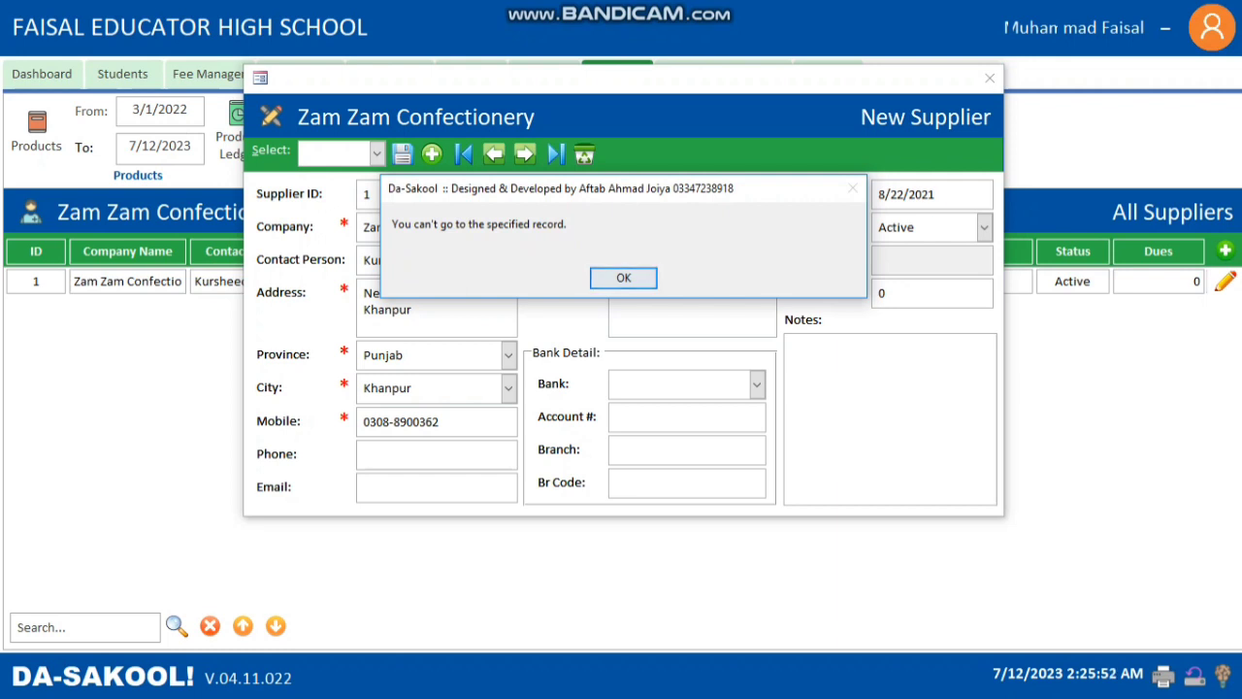
key("Return")
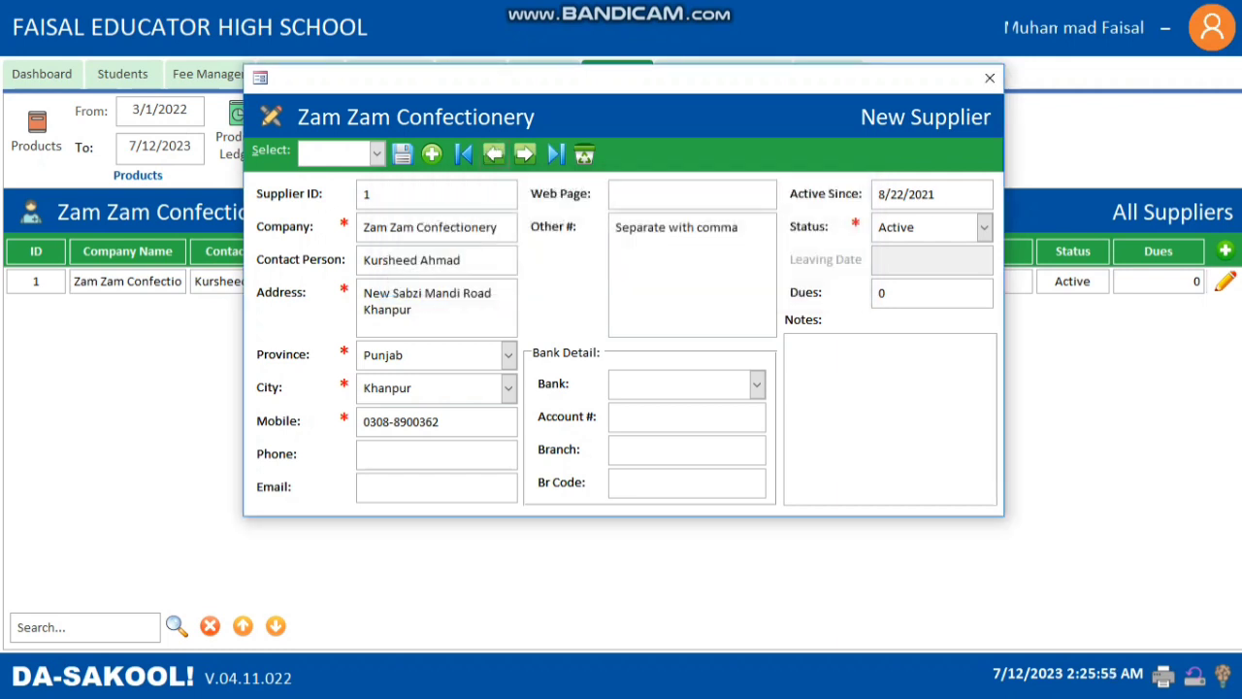
left_click(989, 78)
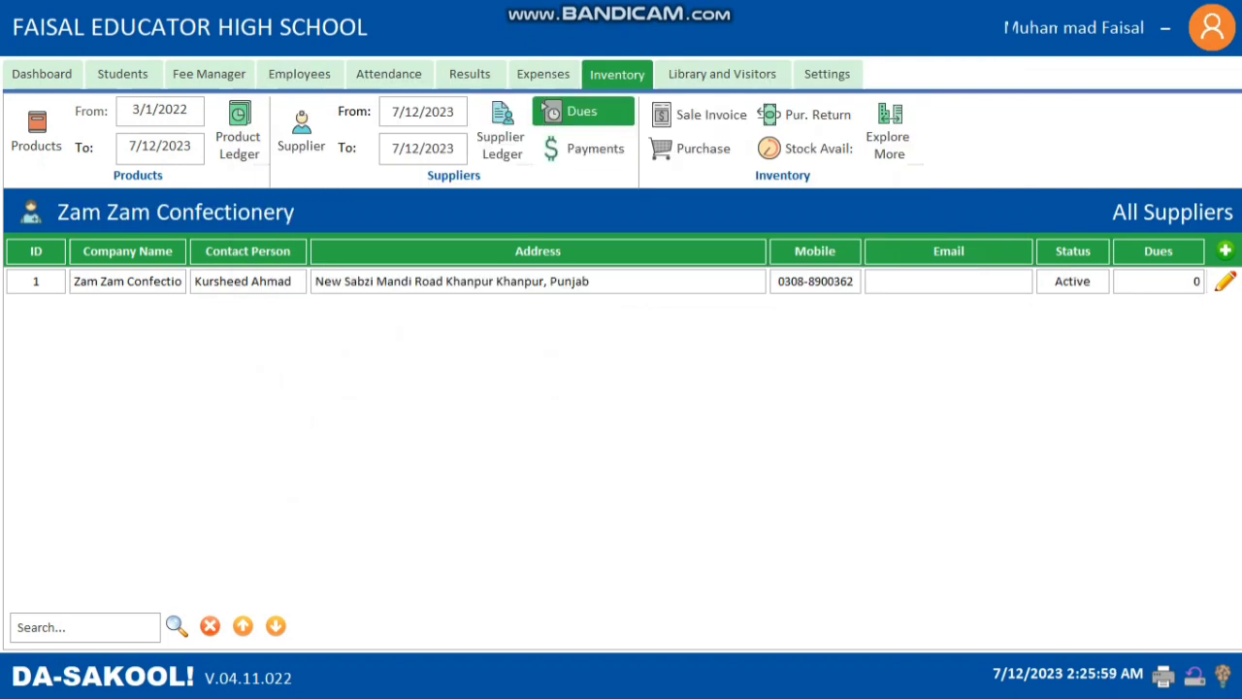
Show the suppliers' dues, open a blank supplier payment, view the available suppliers, and close the form without entering anything
left_click(570, 111)
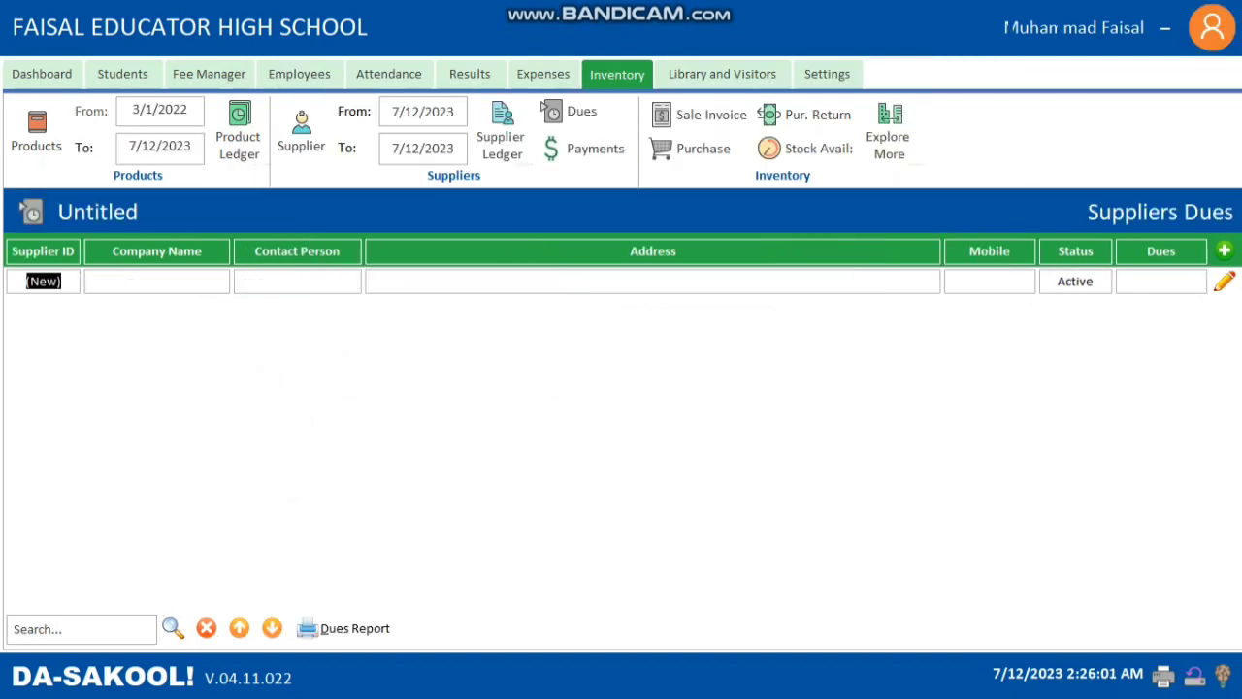
left_click(1225, 281)
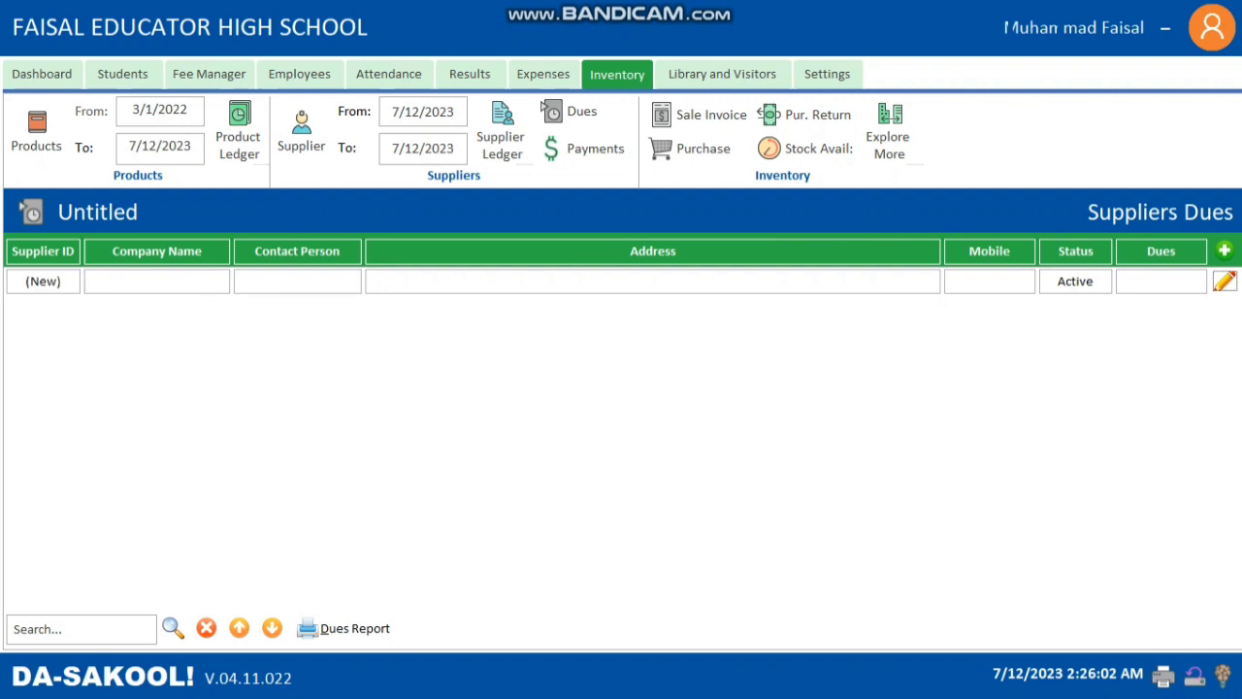
key("Return")
left_click(594, 150)
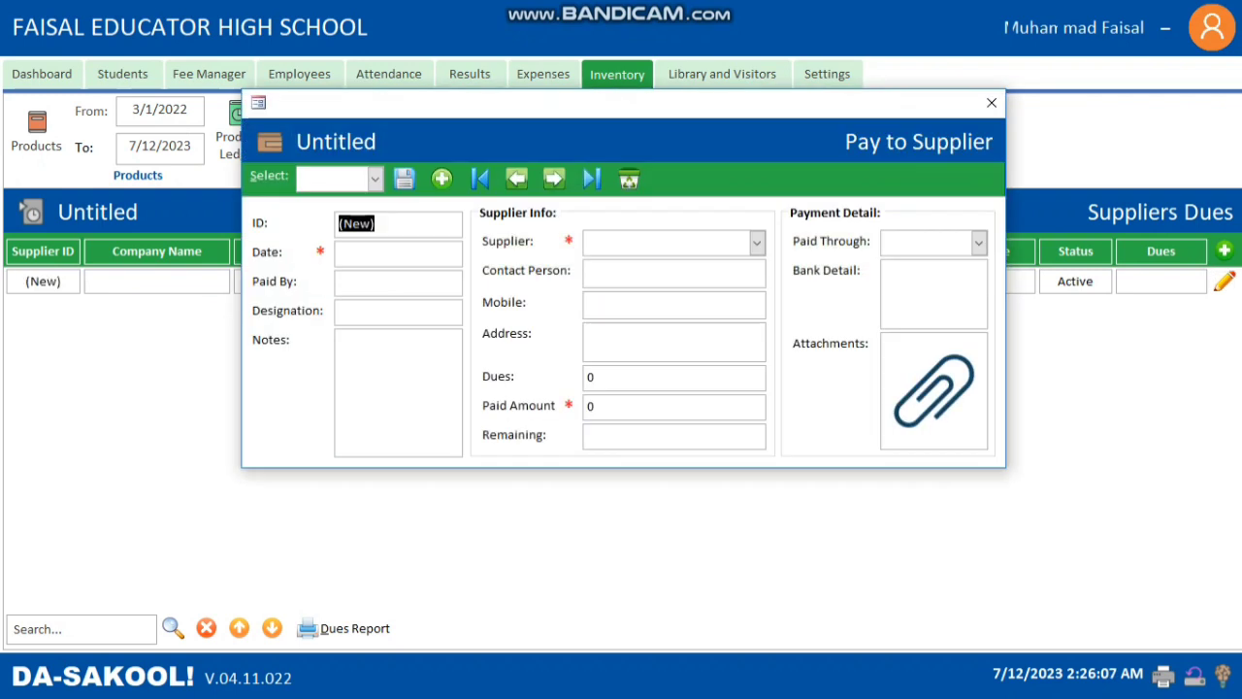
left_click(398, 253)
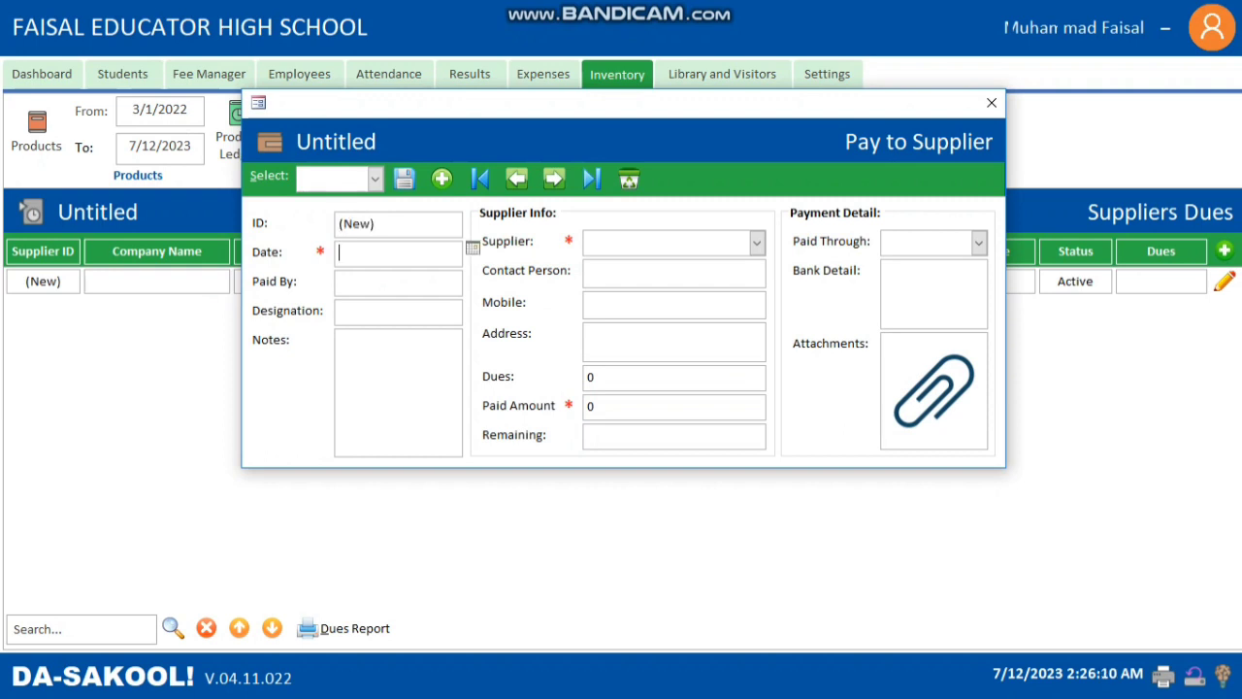
left_click(757, 243)
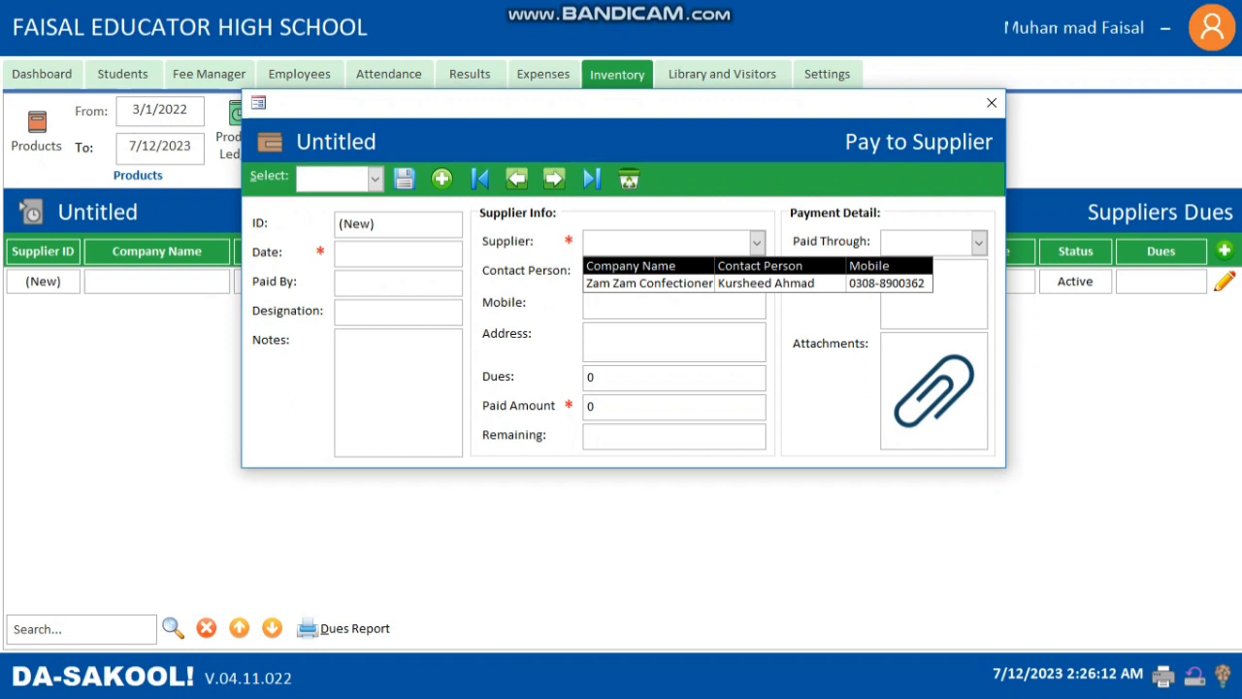
left_click(757, 243)
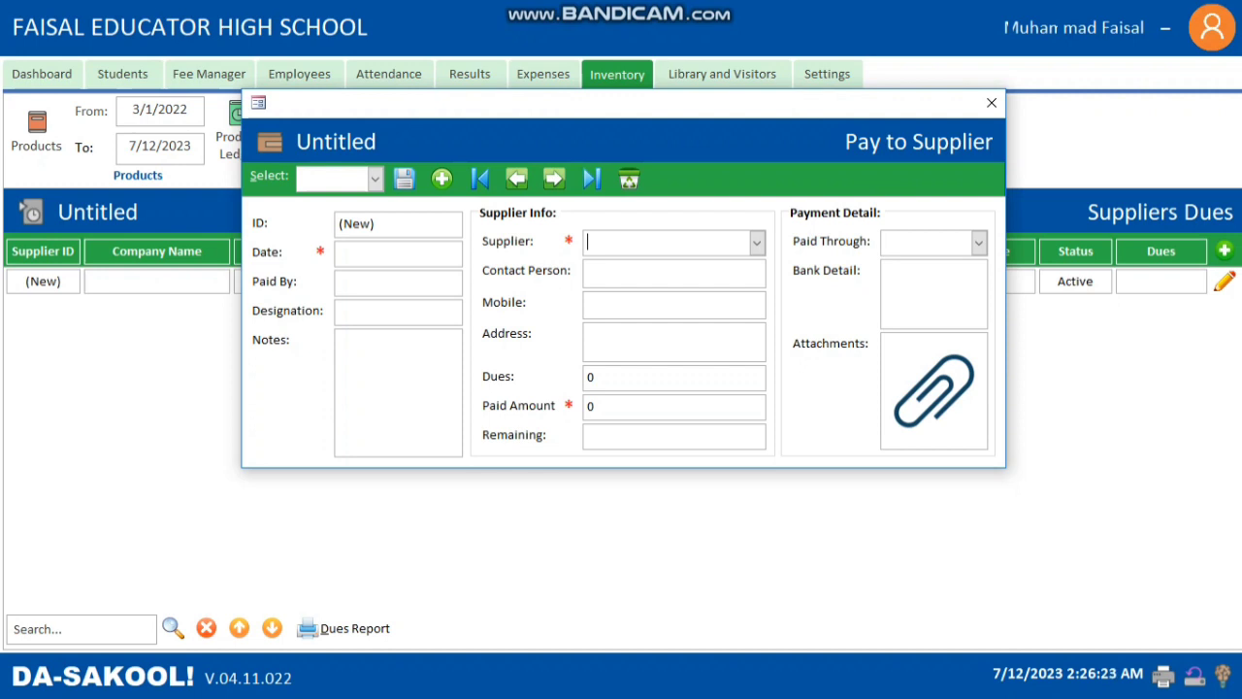
left_click(991, 102)
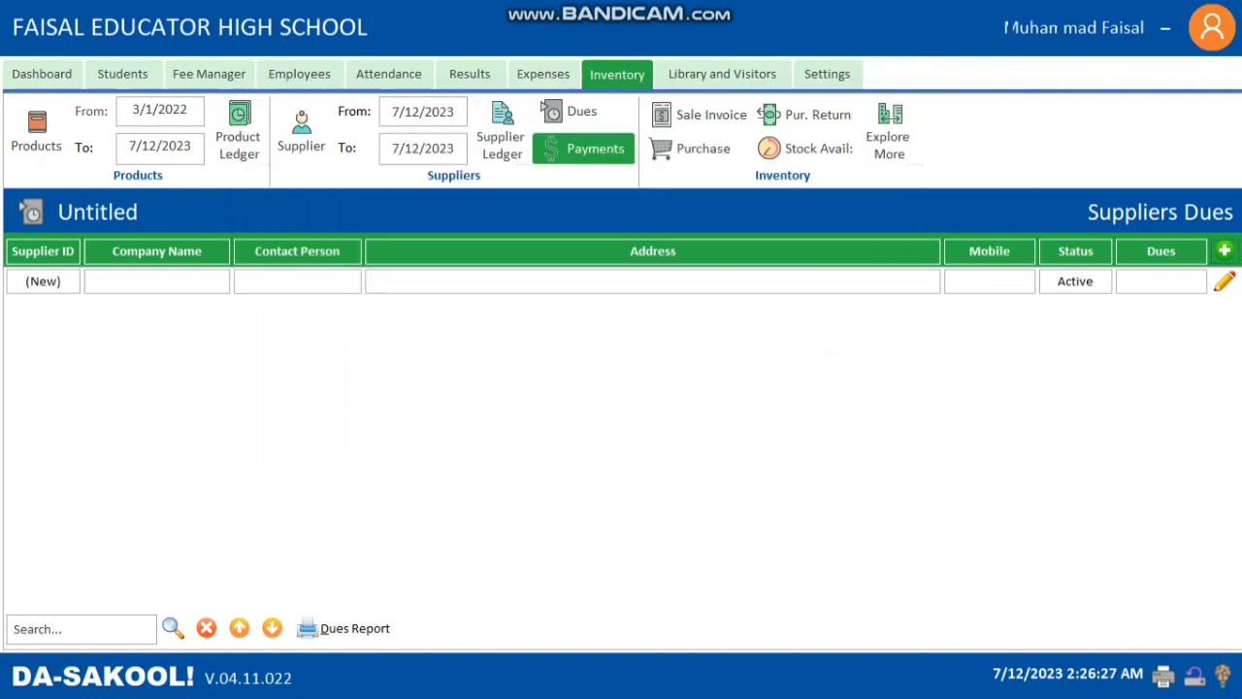
Try the Zam Zam Confectionery supplier ledger, and set the start date of the suppliers' period to 9/22/2022
left_click(502, 136)
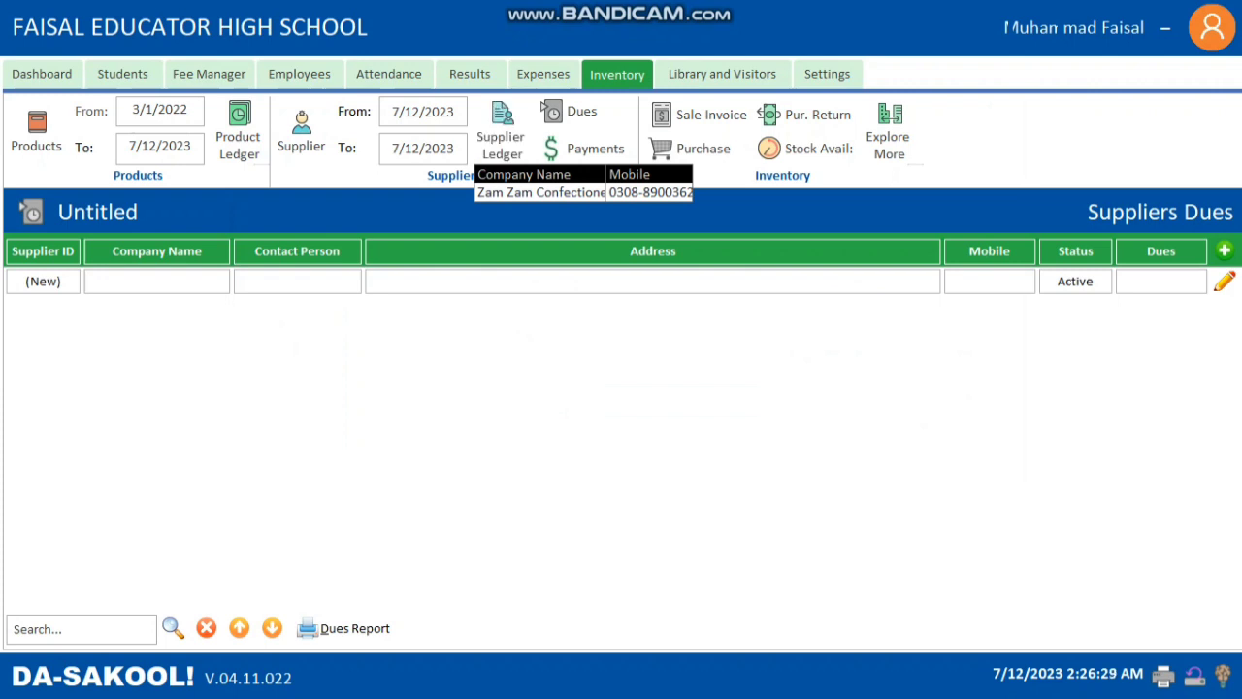
left_click(544, 192)
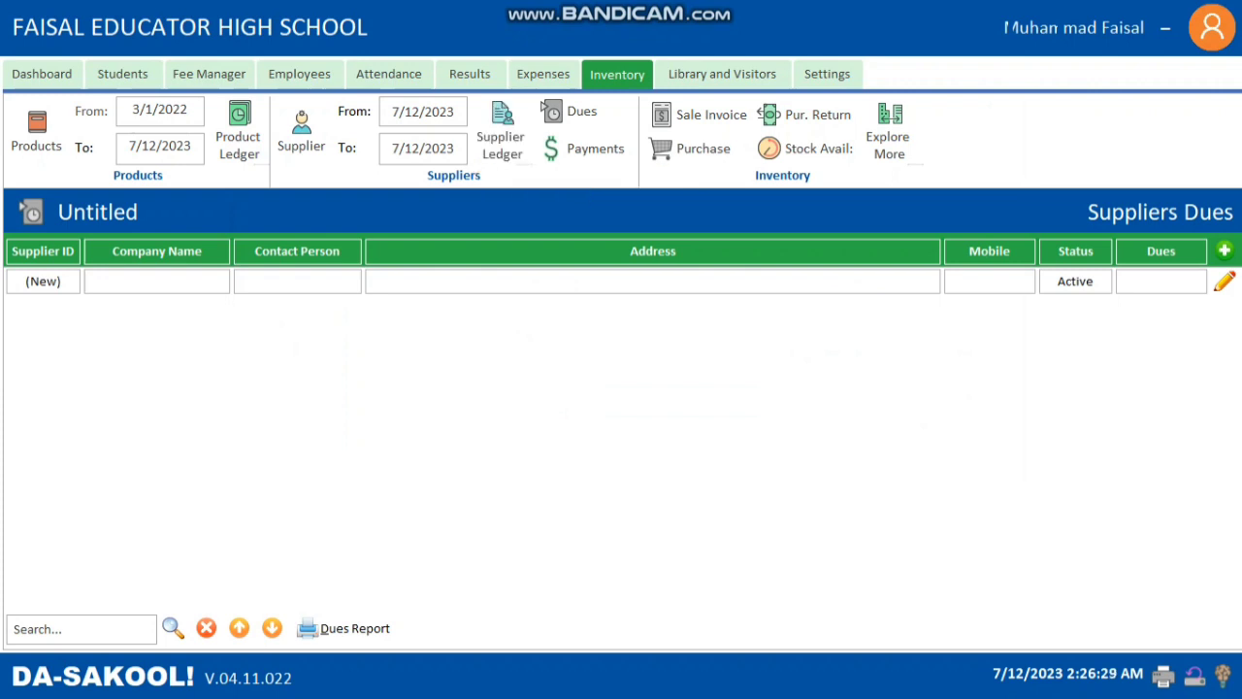
left_click(436, 109)
left_click(325, 122)
left_click(325, 122)
left_click(325, 122)
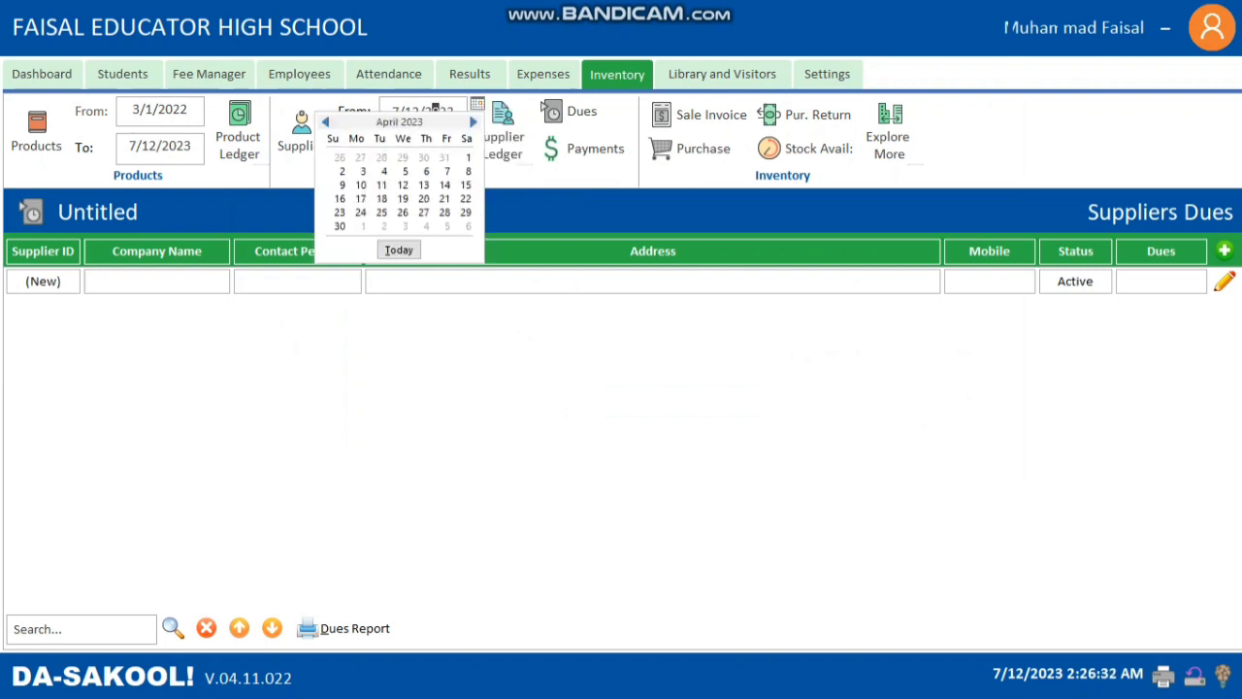
left_click(326, 122)
left_click(325, 122)
left_click(325, 122)
left_click(325, 122)
left_click(325, 122)
left_click(325, 122)
left_click(325, 122)
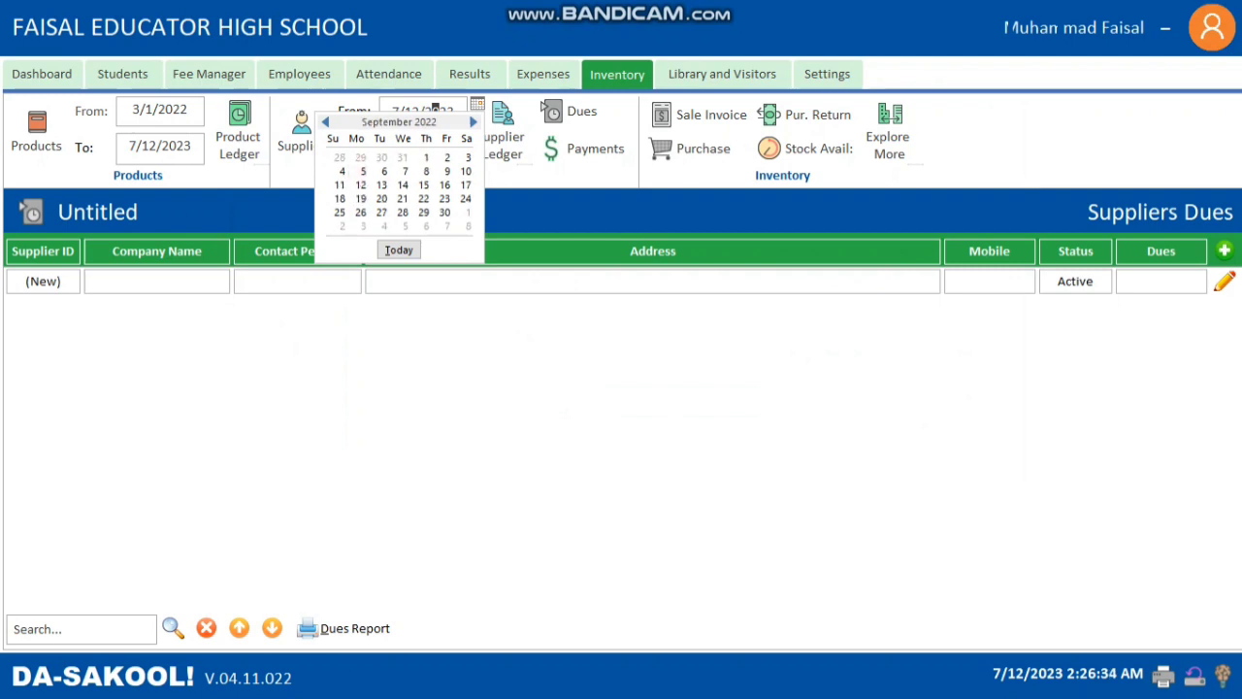
left_click(424, 198)
Generate the supplier ledger for Zam Zam Confectionery, examine its entries, and close the report
left_click(531, 107)
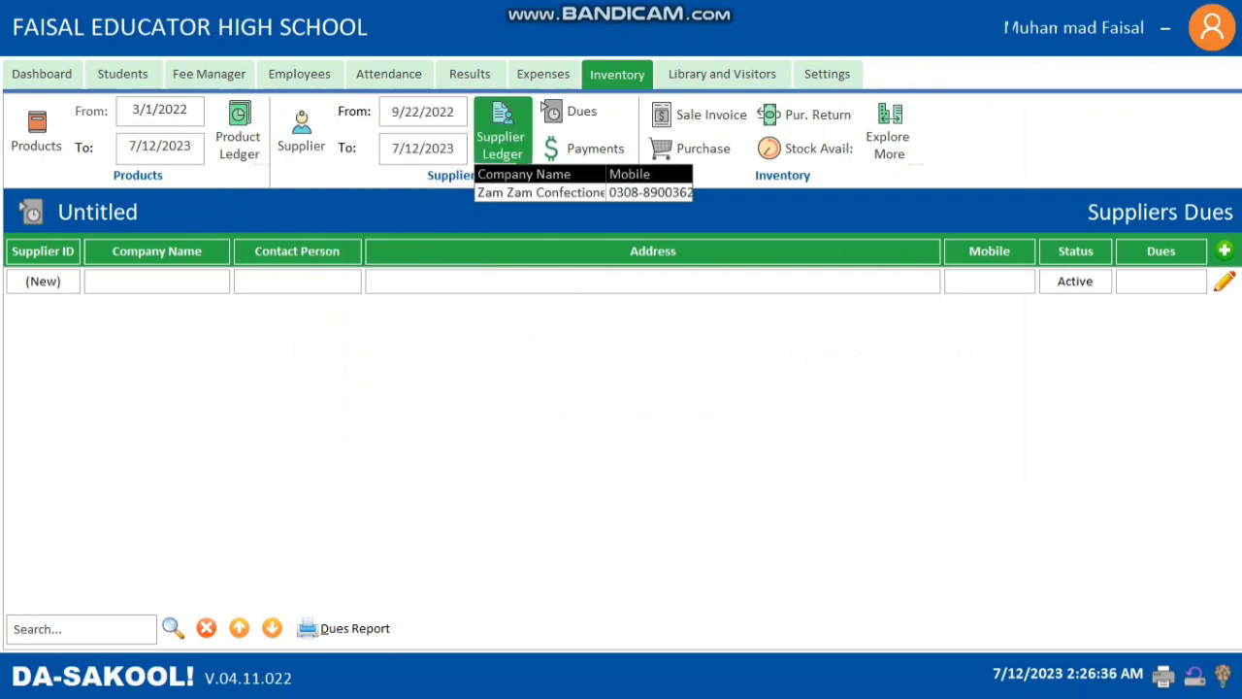
left_click(540, 192)
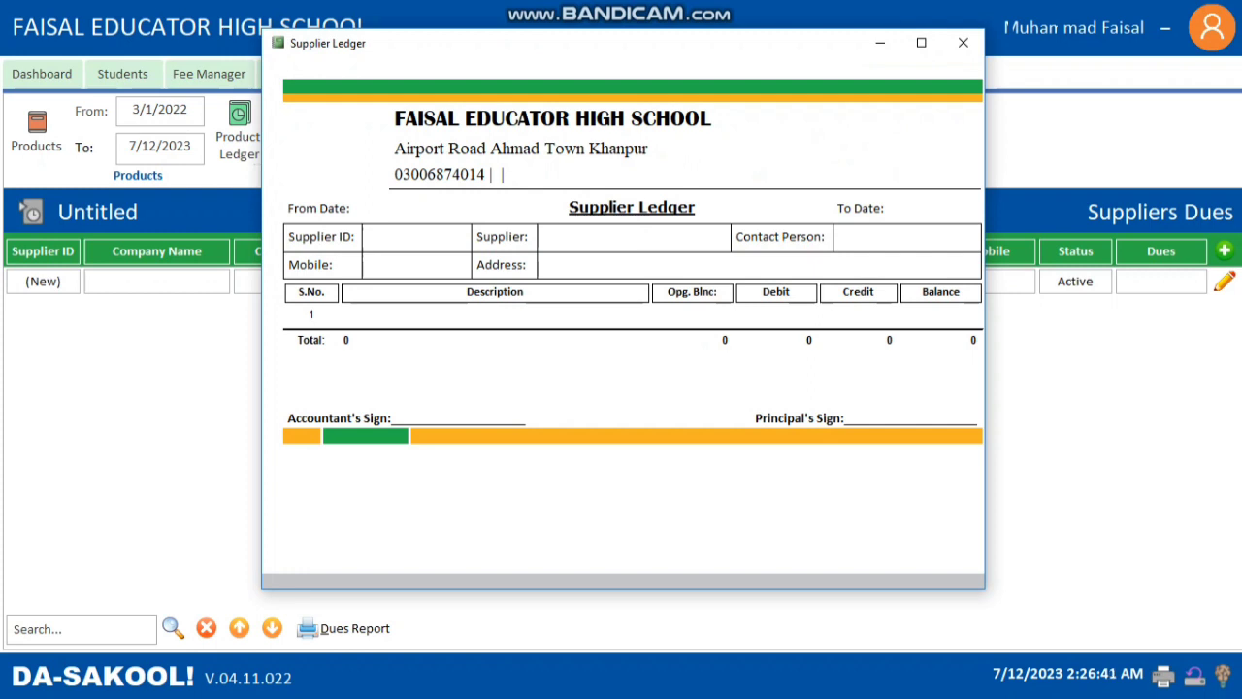
left_click(963, 41)
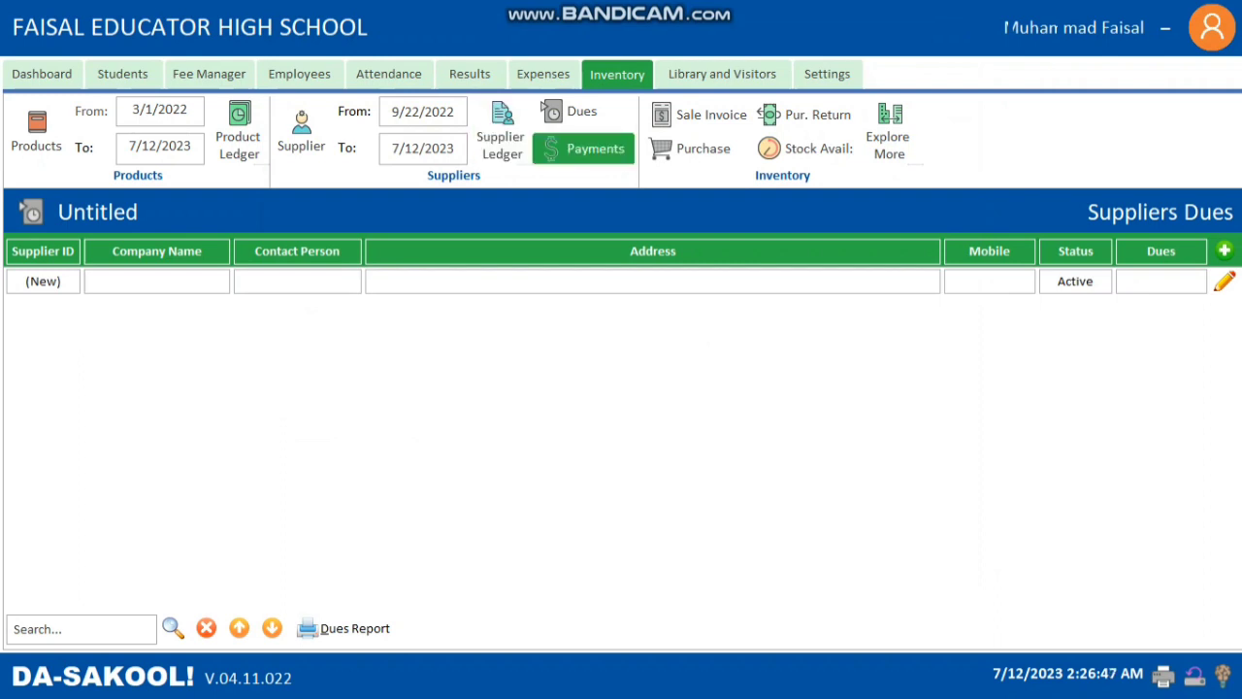
Show the supplier payments, open the Zam Zam Confectionery payment to review its details, and close it
left_click(582, 148)
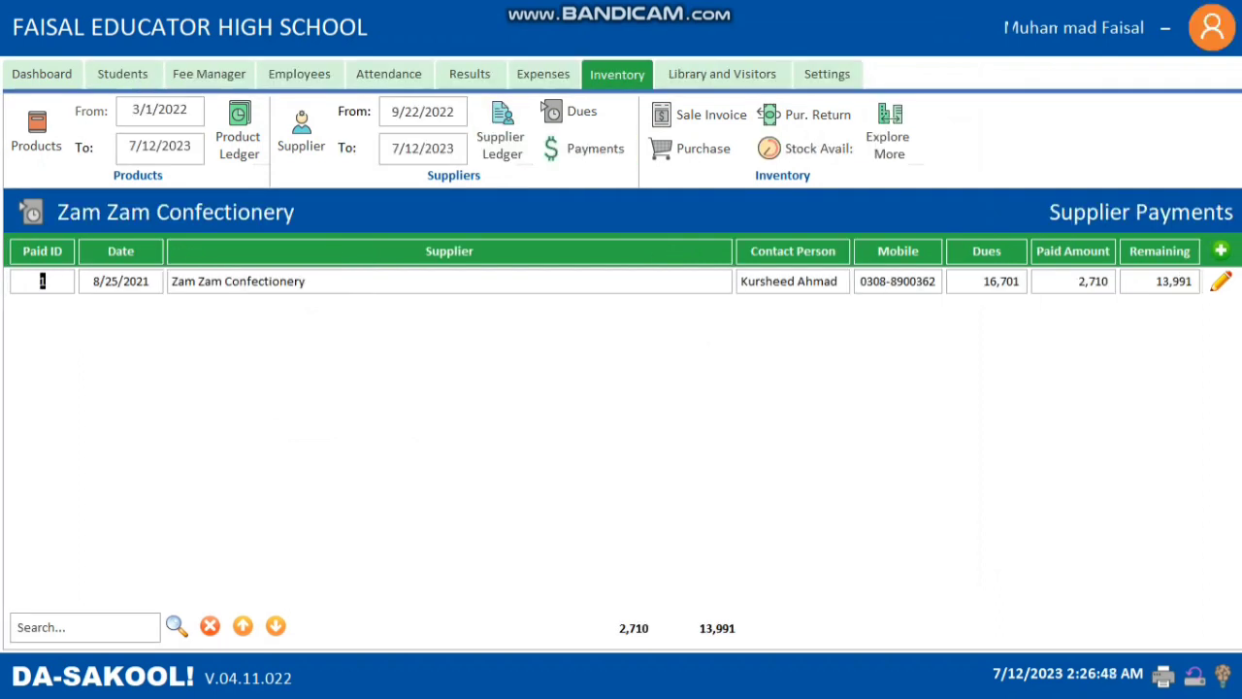
left_click(1221, 281)
left_click(1219, 313)
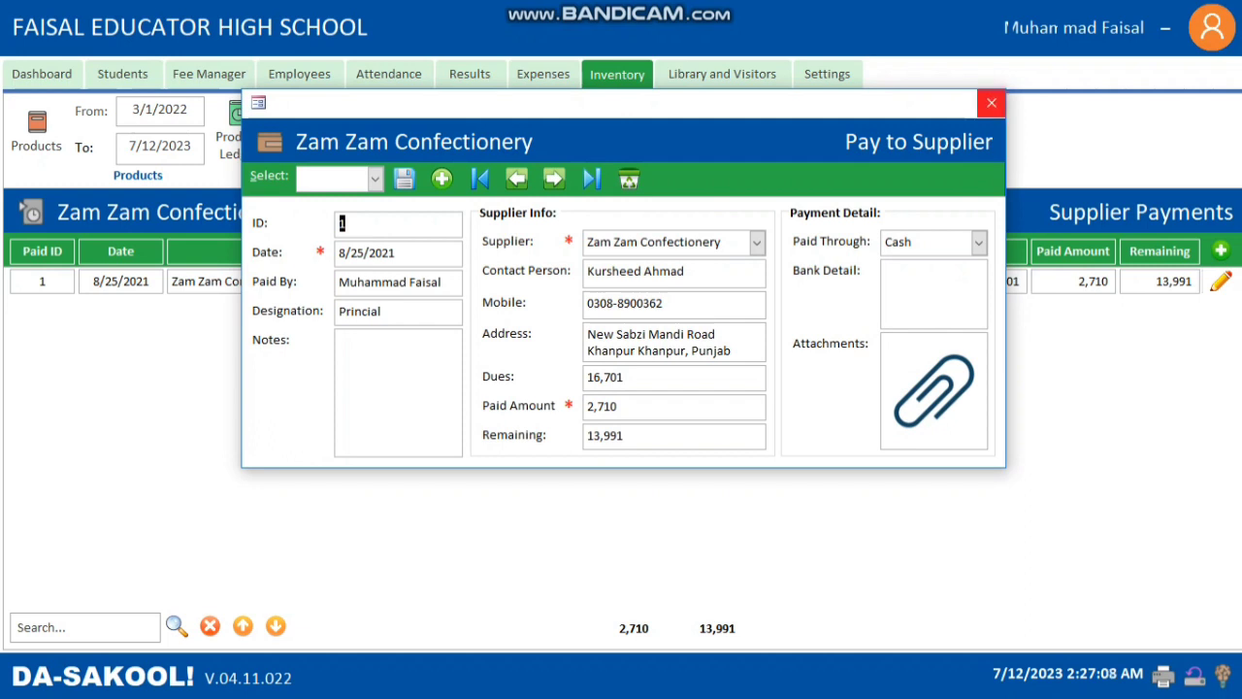
left_click(991, 102)
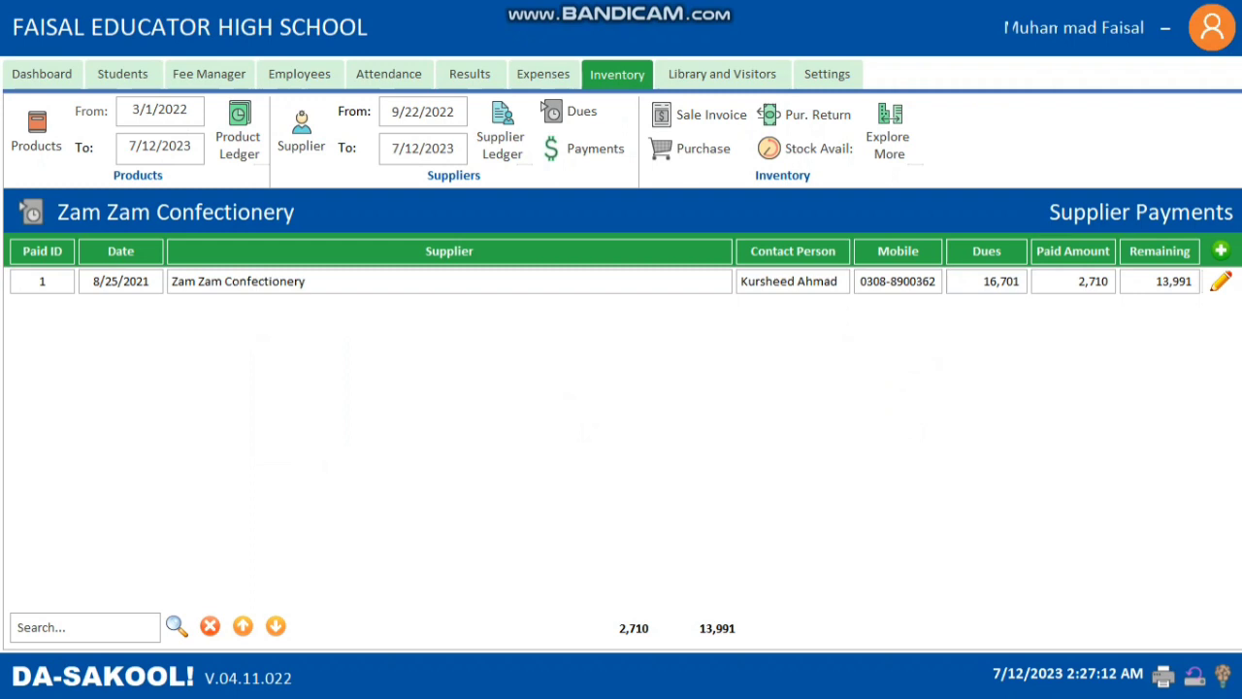
Show the sale invoice history, open a blank new invoice to view its fields, and close it
left_click(697, 114)
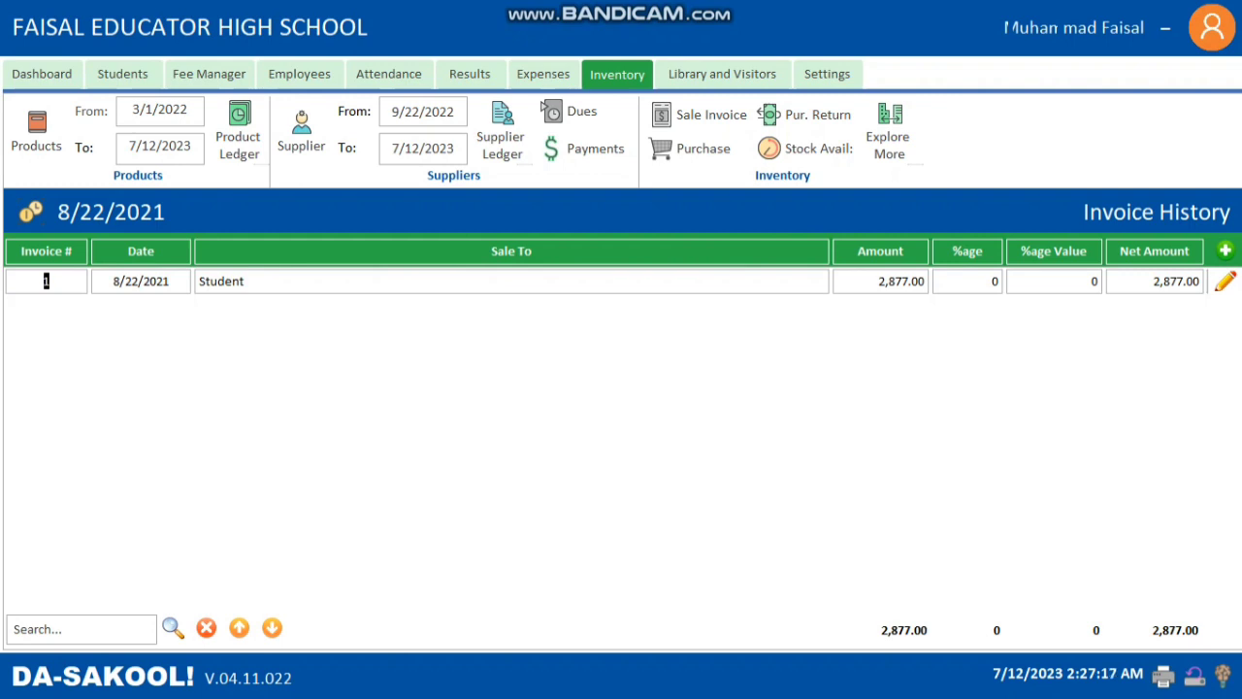
left_click(1225, 250)
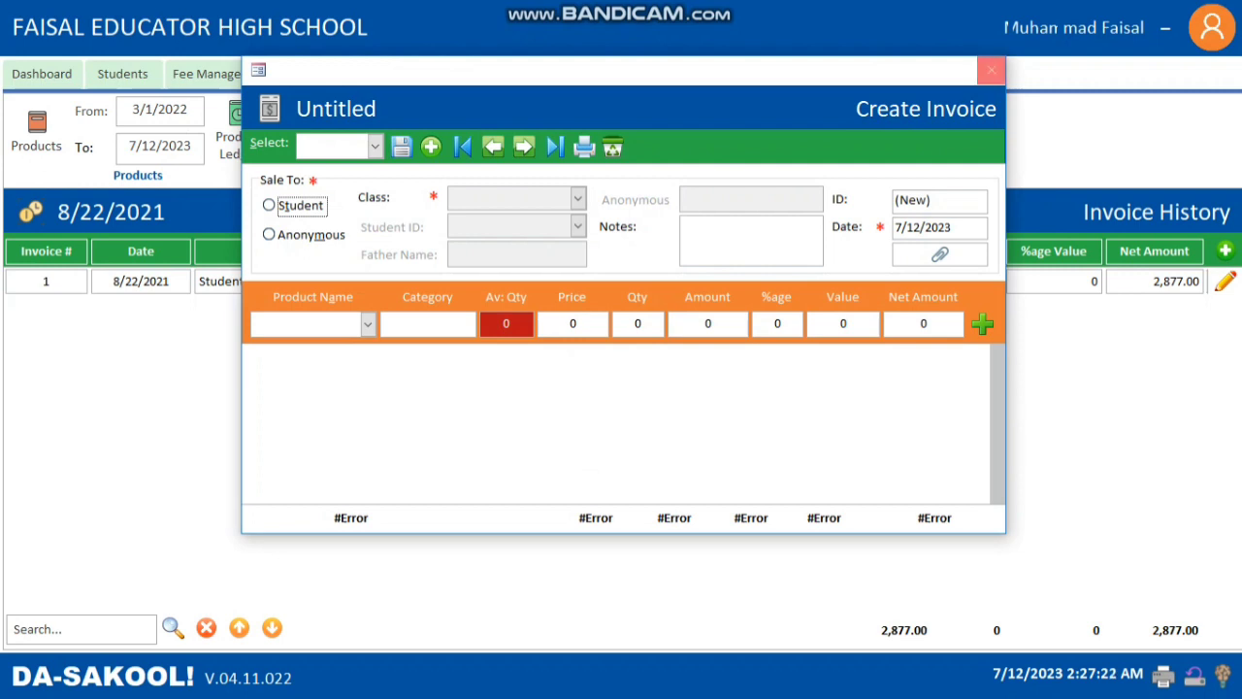
left_click(990, 70)
Open the 8/22/2021 student invoice for editing and choose 1 Box Biscuits 6 Piece Sale 18 as the product to add
left_click(1224, 281)
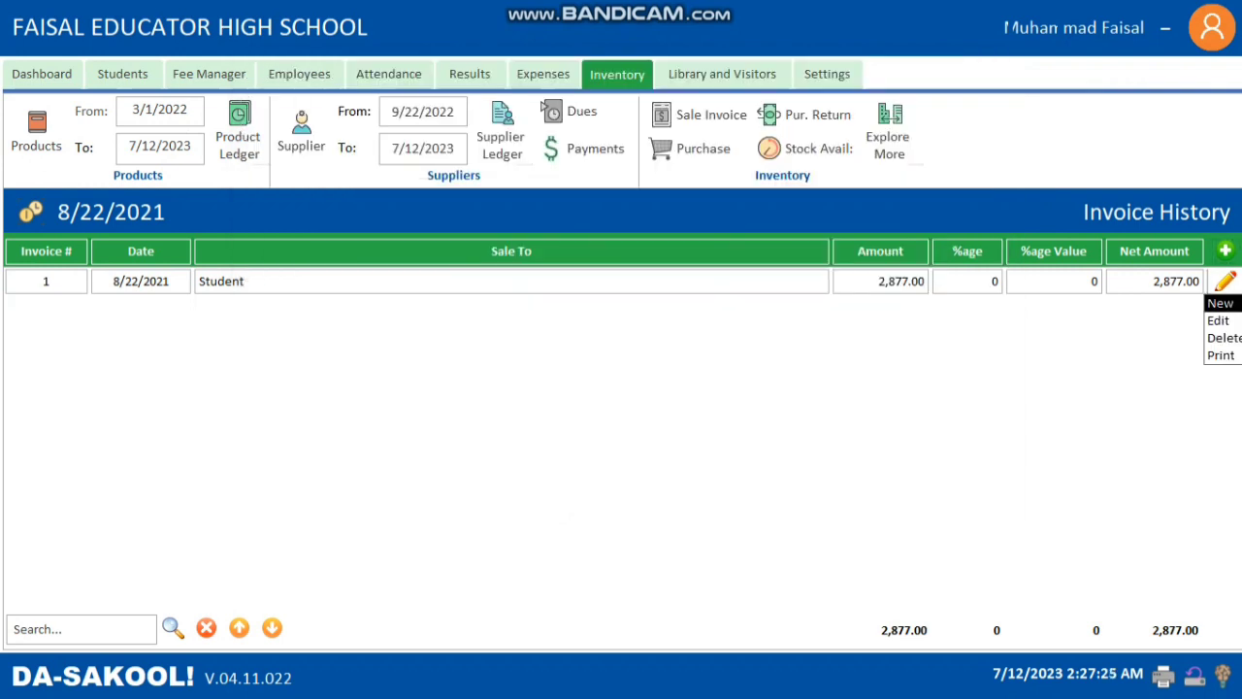
left_click(1221, 319)
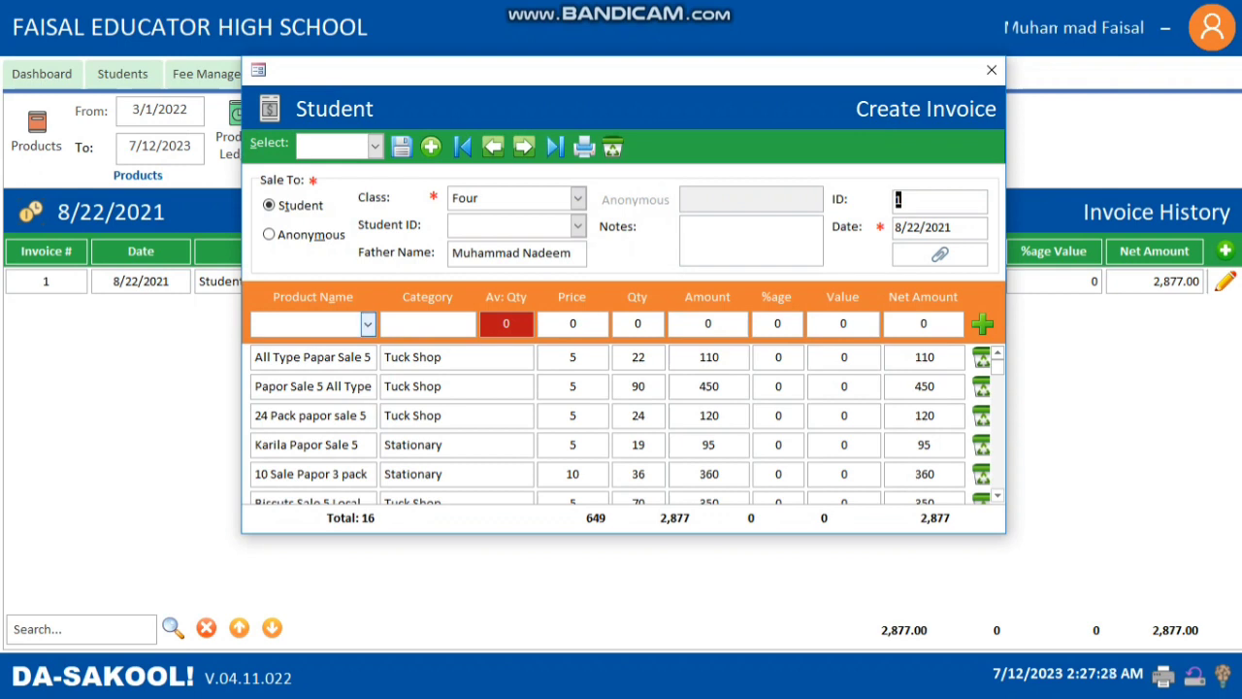
left_click(367, 324)
left_click(368, 324)
left_click_drag(318, 324, 334, 324)
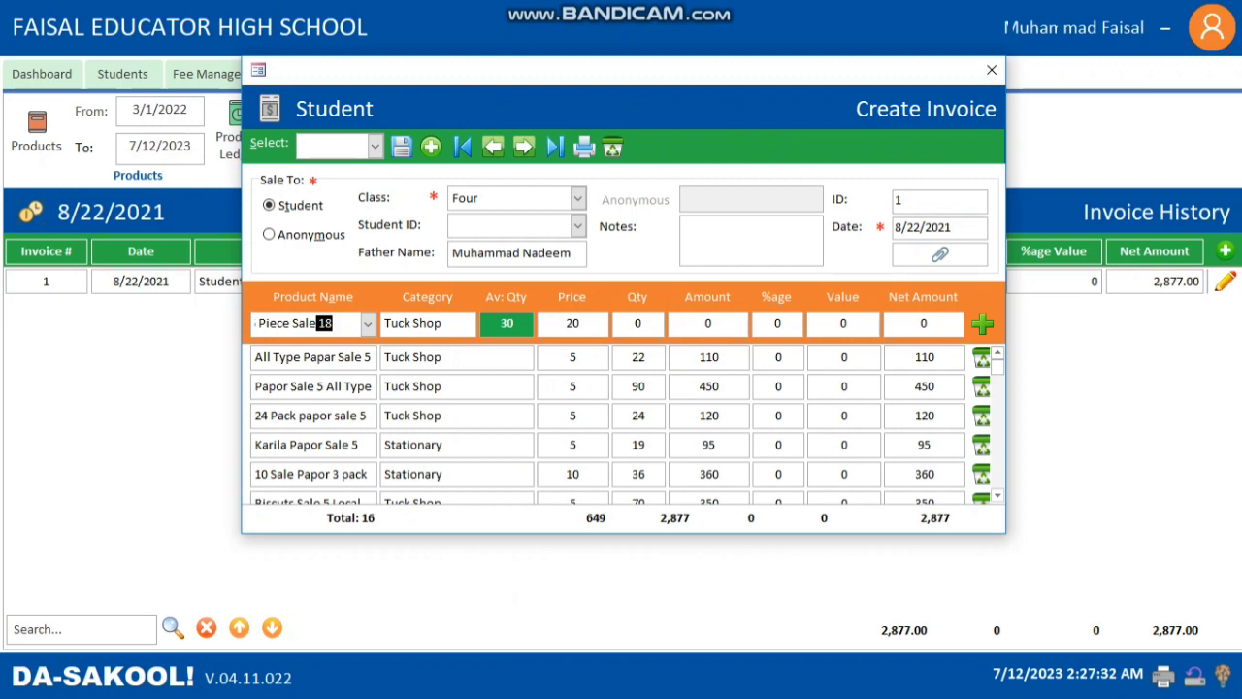
left_click(333, 324)
key("ctrl+a")
key("F2")
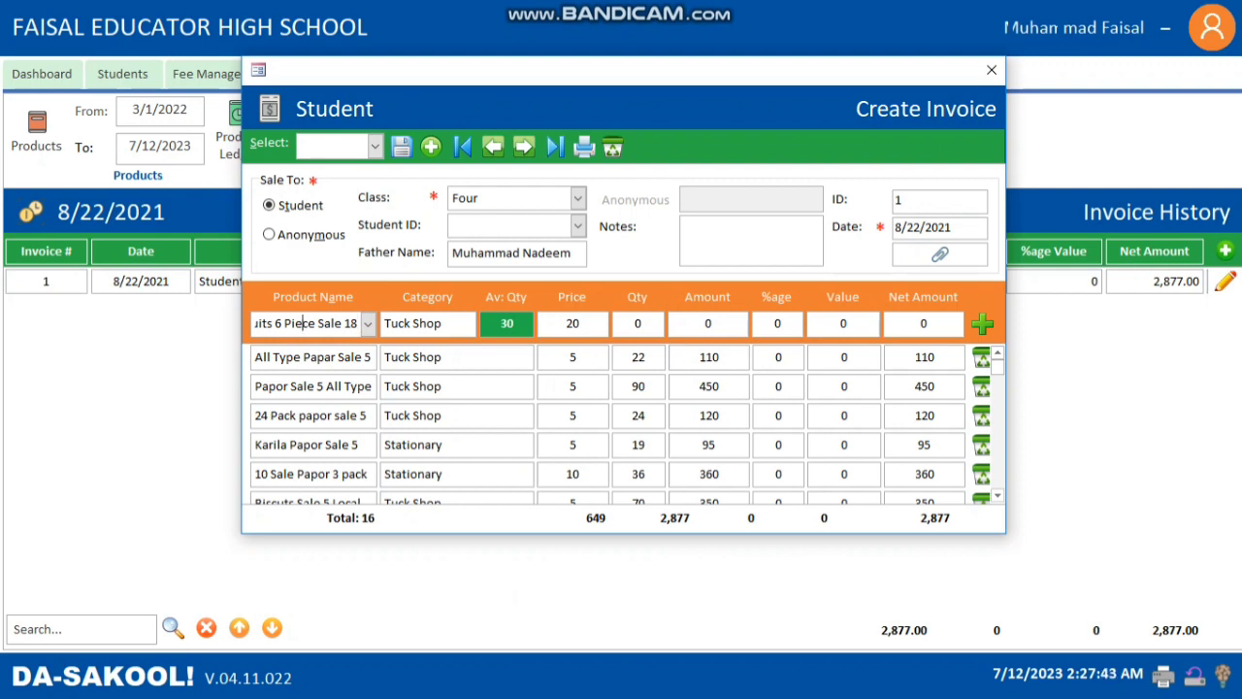
left_click(506, 324)
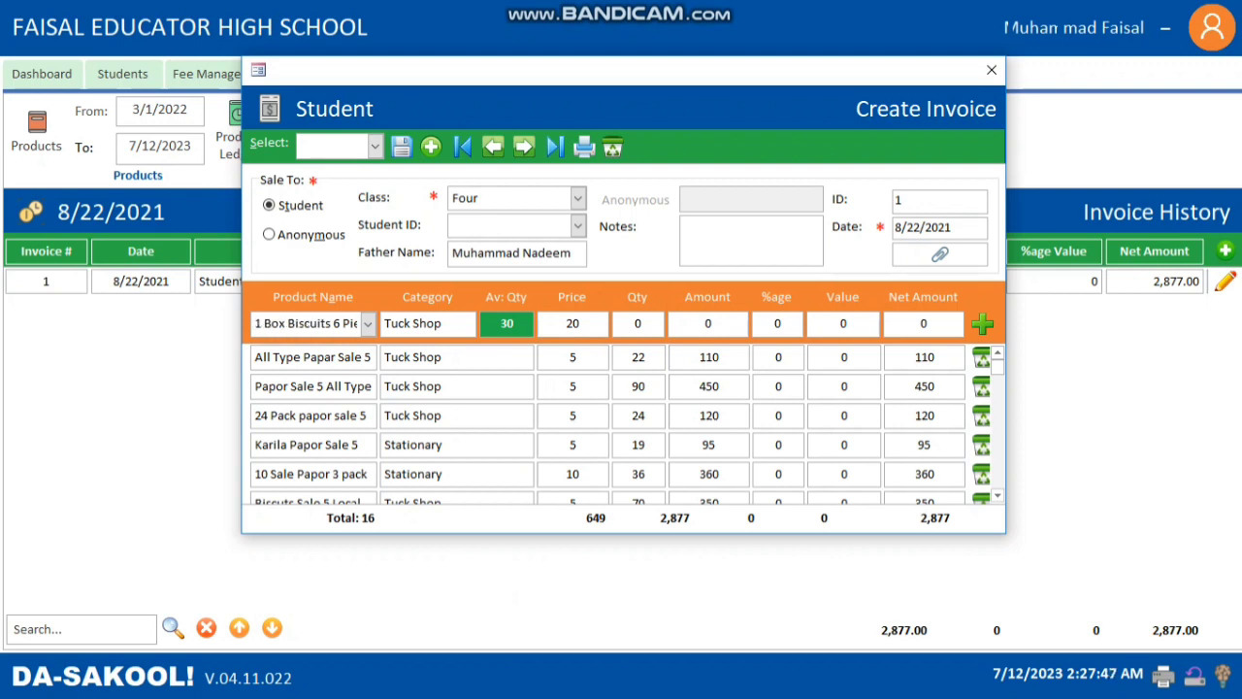
Set the product's quantity to 12 and add it as a line to the invoice
left_click(637, 323)
type("12")
key("Tab")
key("Return")
key("Escape")
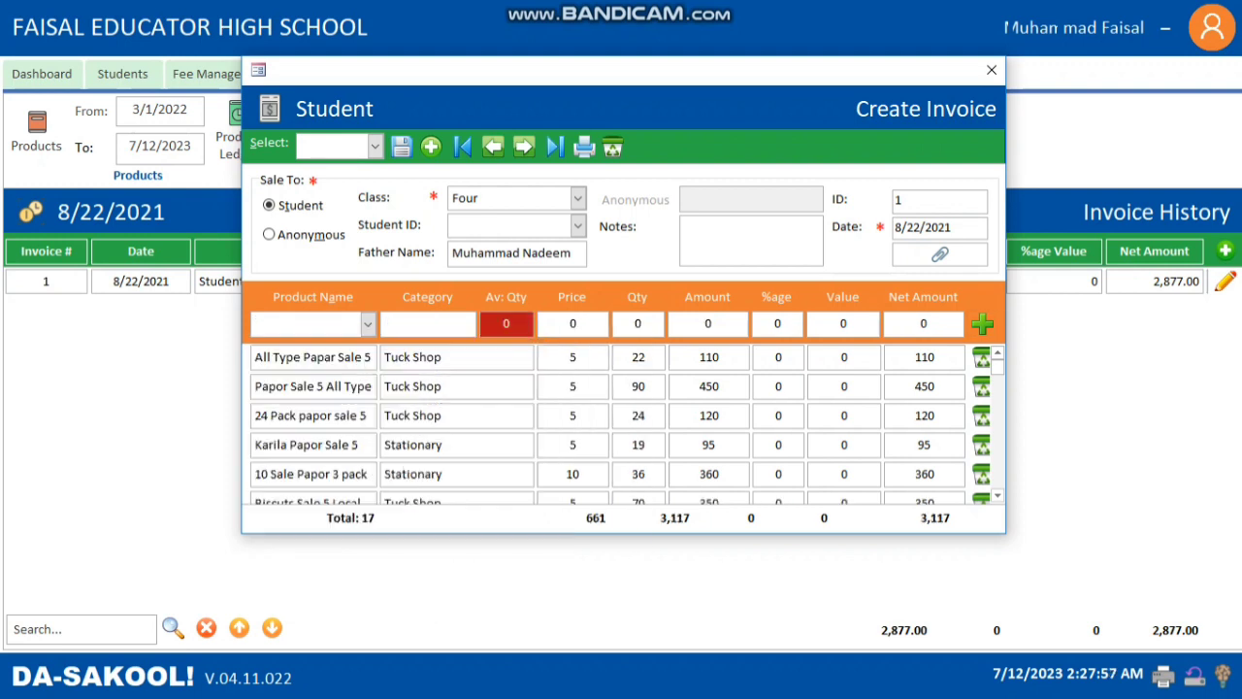
Examine the price, quantity and amount of the newly added biscuit line at the end of the invoice
scroll(623, 423, "down", 10)
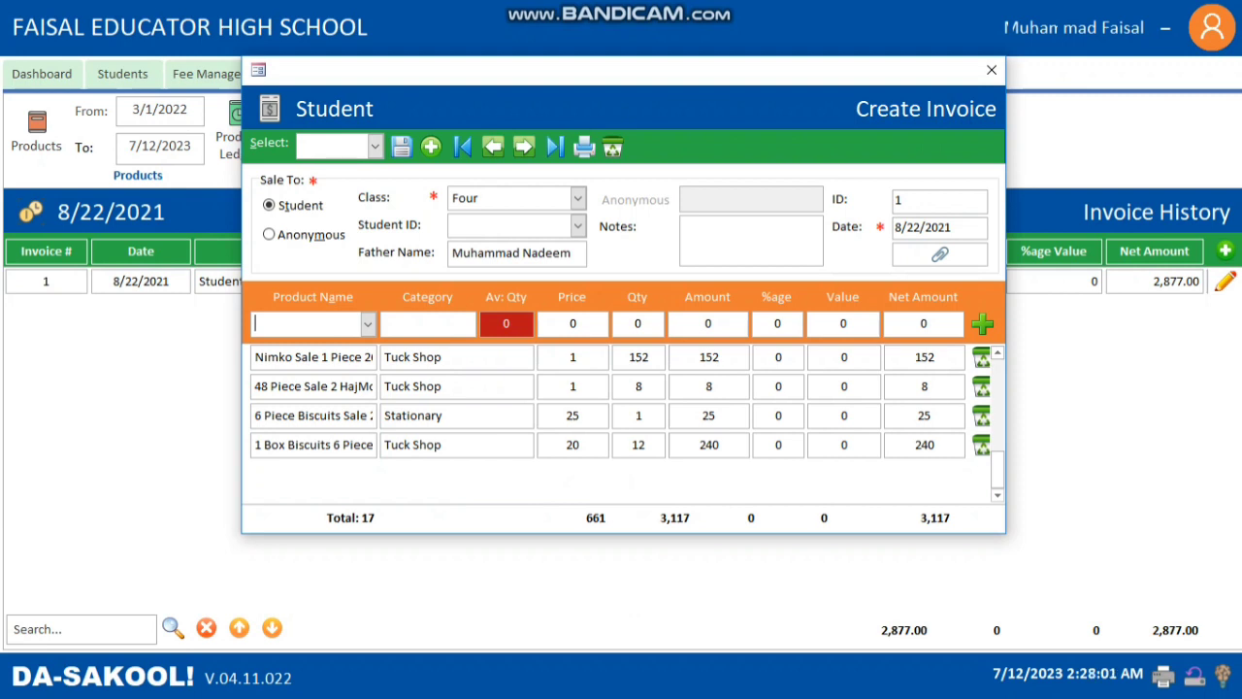
left_click_drag(271, 445, 390, 444)
left_click(580, 444)
key("Tab")
key("Tab")
Generate the printable customer invoice, examine its lines and totals, and close both the report and the invoice form
left_click(584, 147)
scroll(623, 315, "down", 4)
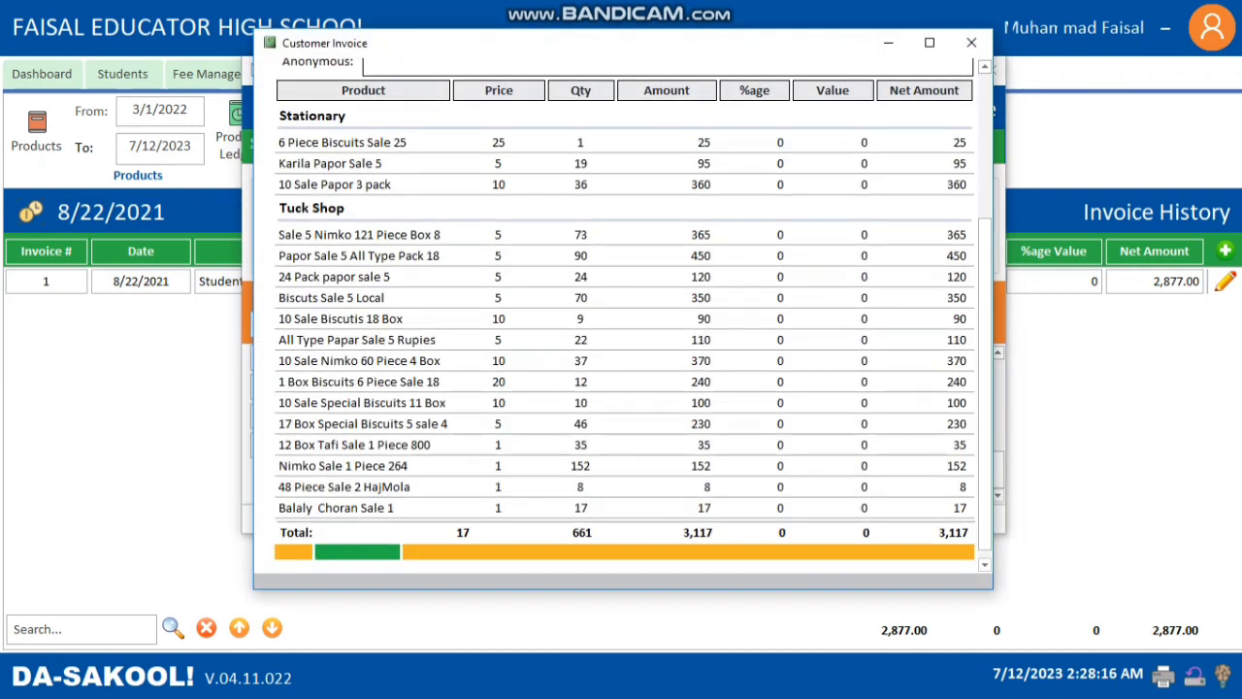
scroll(623, 316, "up", 4)
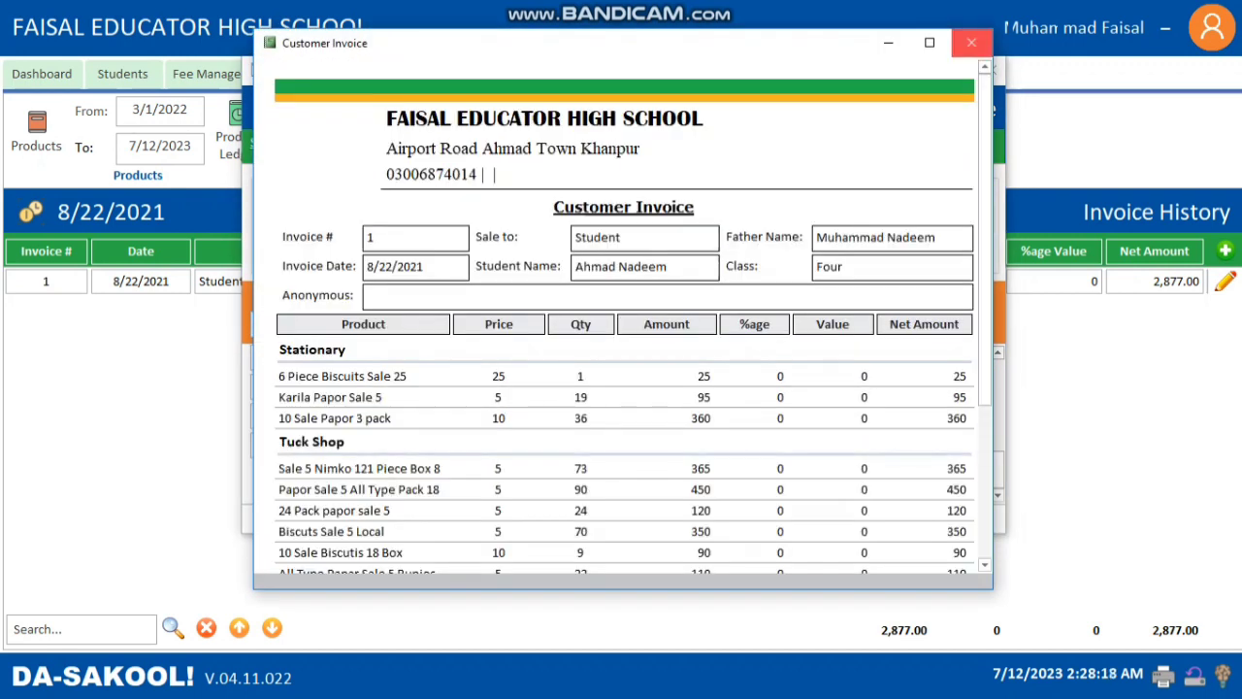
left_click(971, 43)
left_click(991, 71)
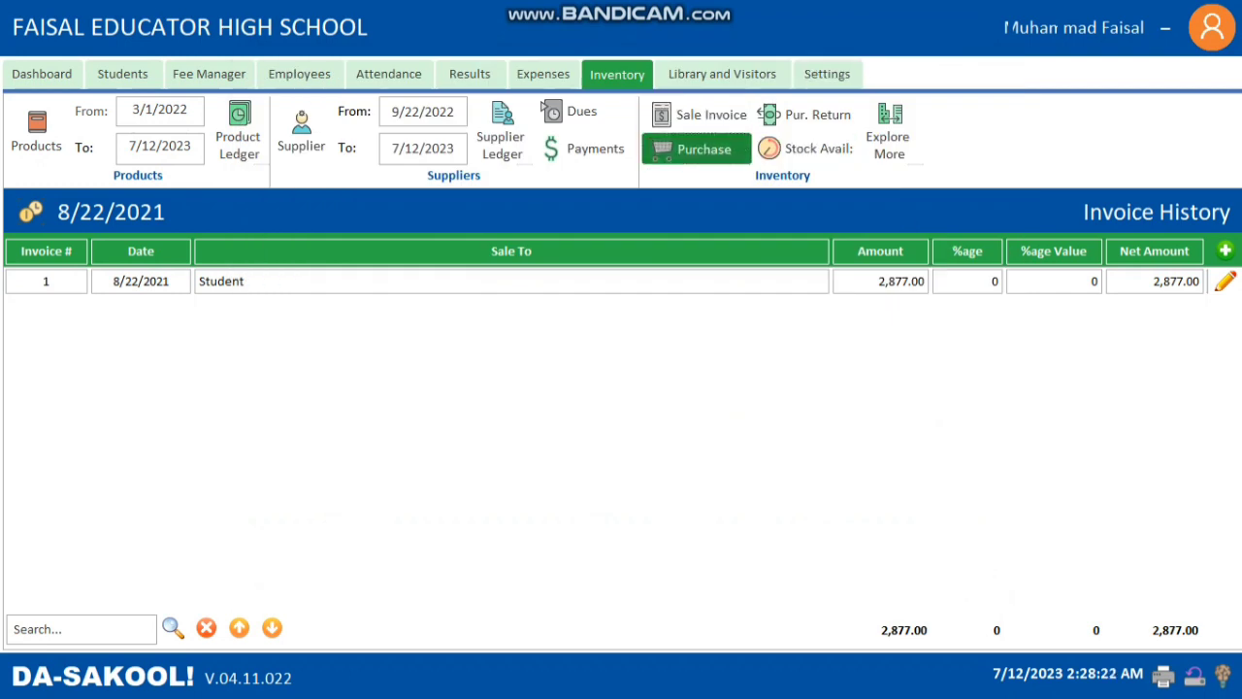
Open the 9/16/2021 Zam Zam Confectionery purchase for editing and add 10 Box Biscuits 205 Piece with quantity 100
left_click(696, 149)
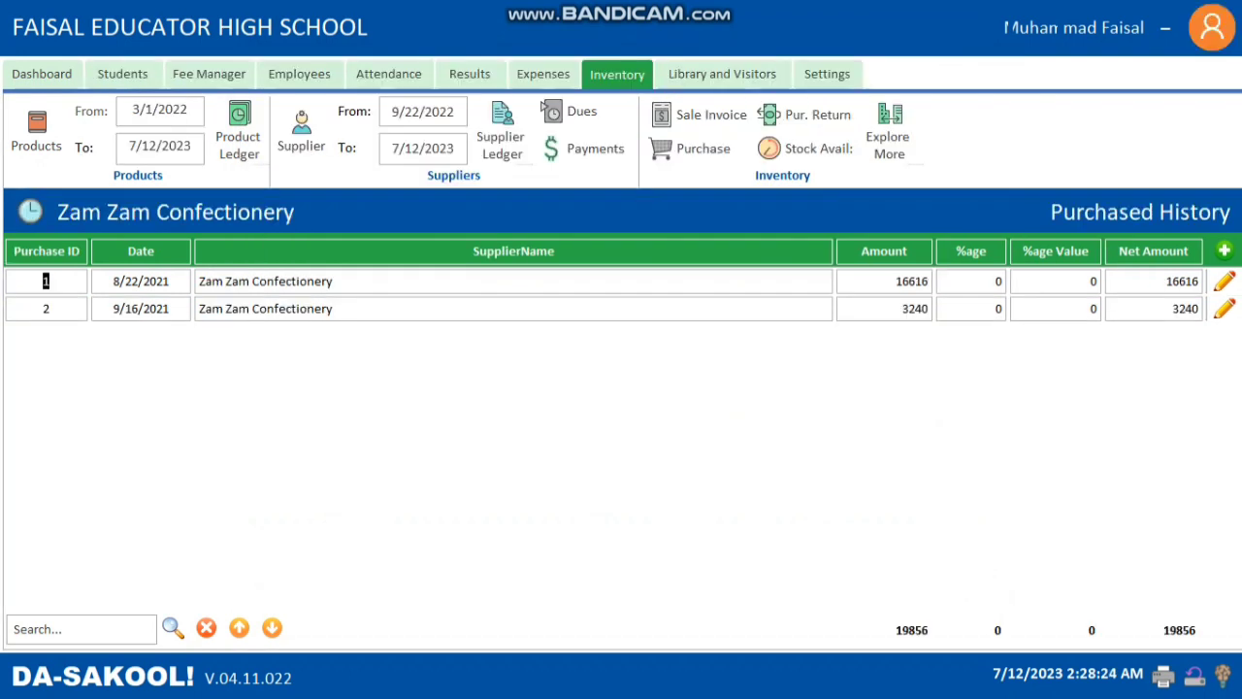
left_click(1225, 308)
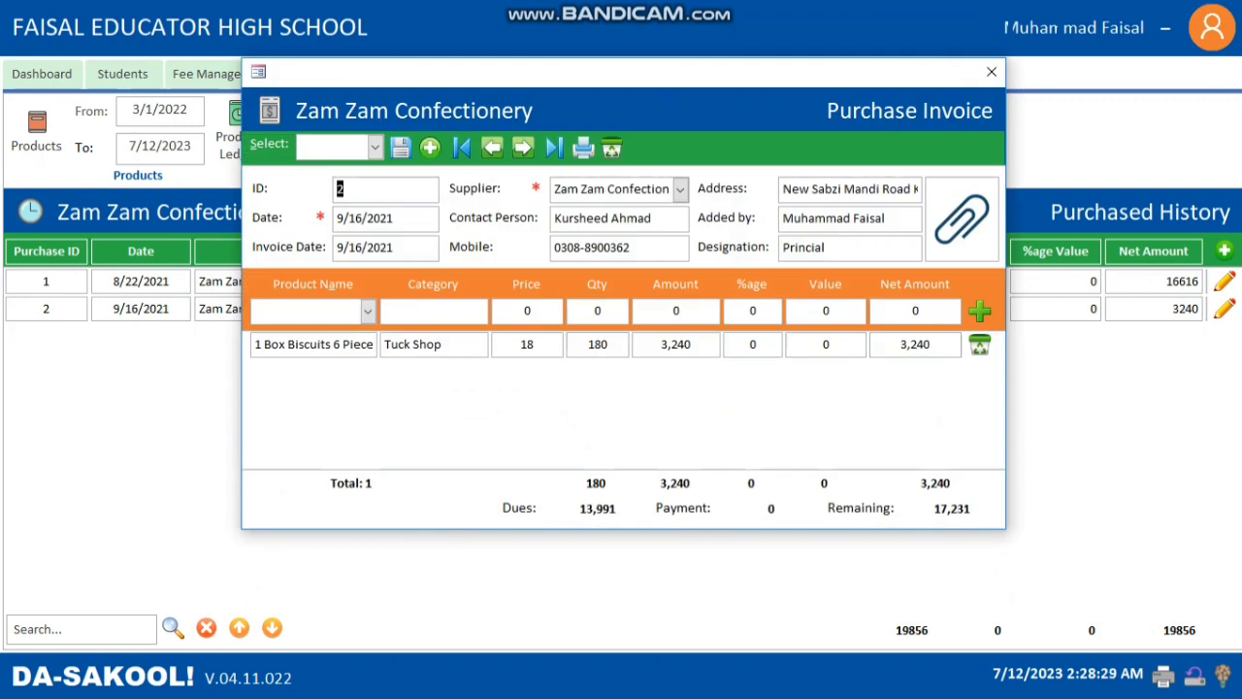
left_click(368, 311)
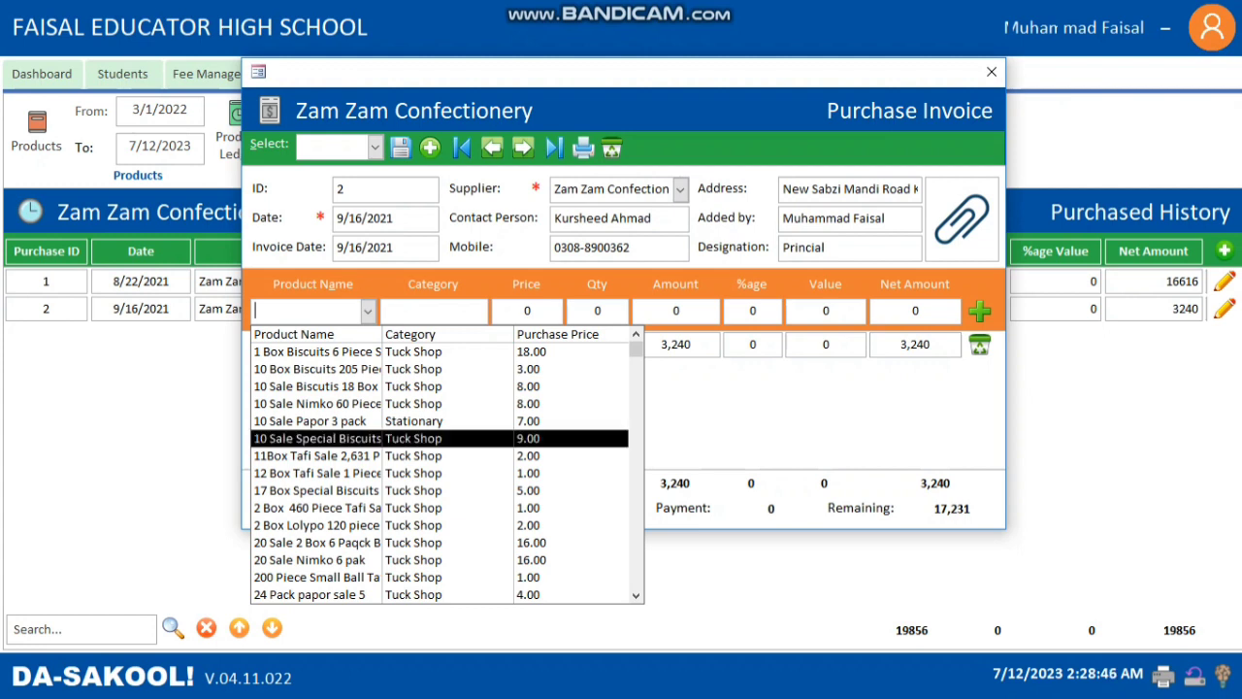
key("Return")
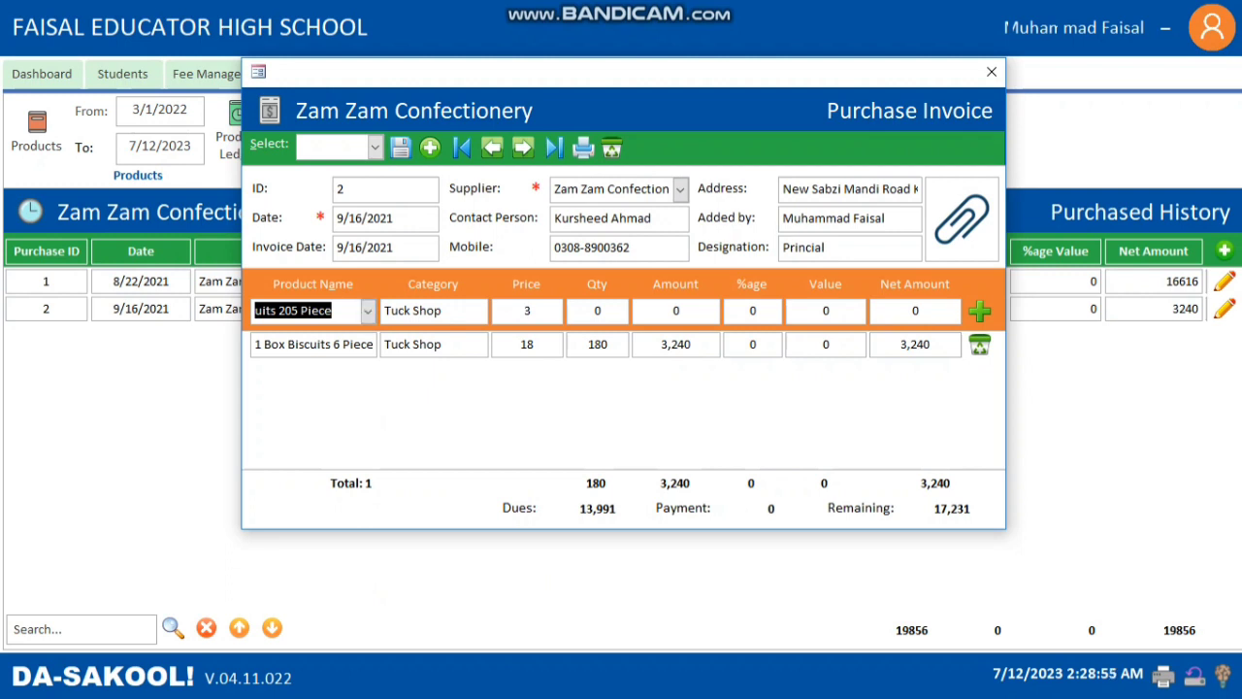
left_click(596, 310)
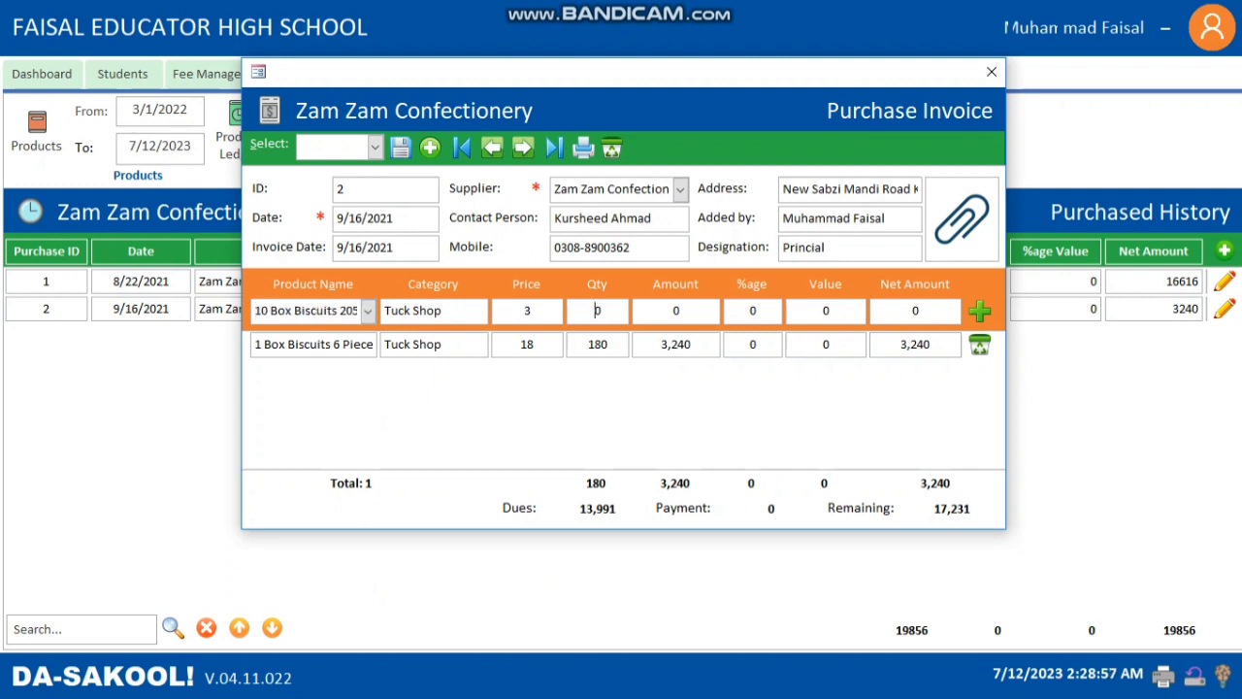
type("100")
key("Tab")
key("Return")
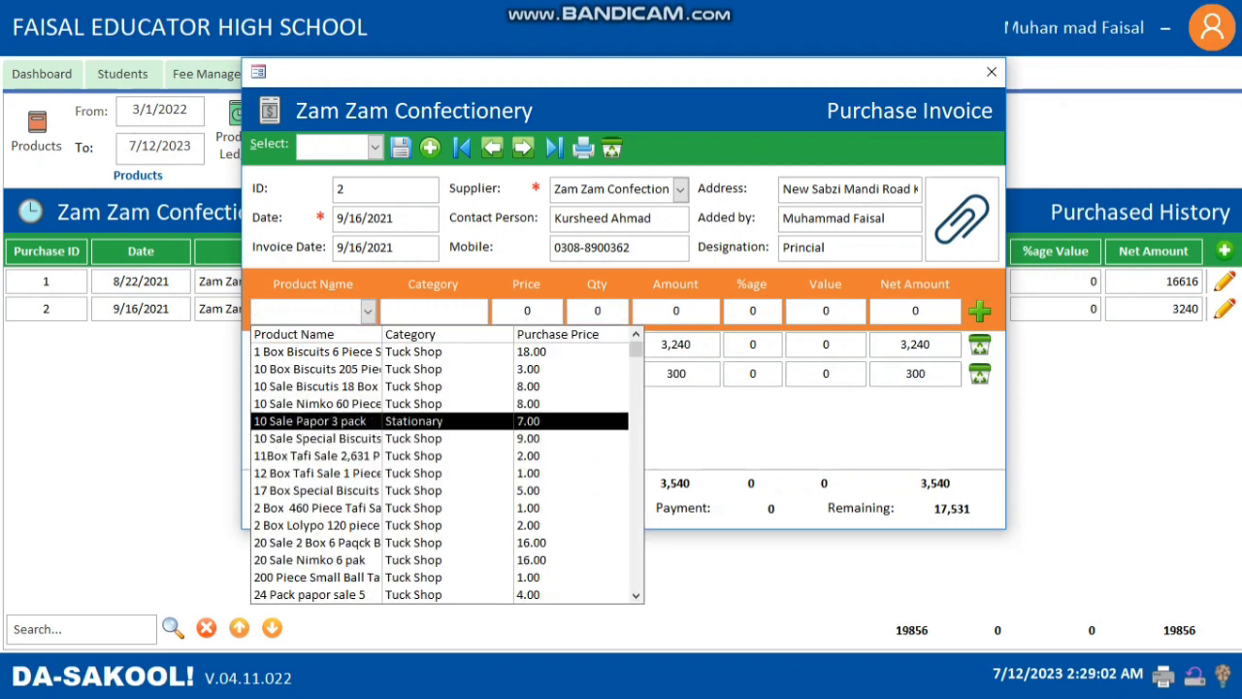
Add 11Box Tafi Sale 2,631 Piece to the purchase invoice with quantity 200
key("Down")
key("Down")
key("Down")
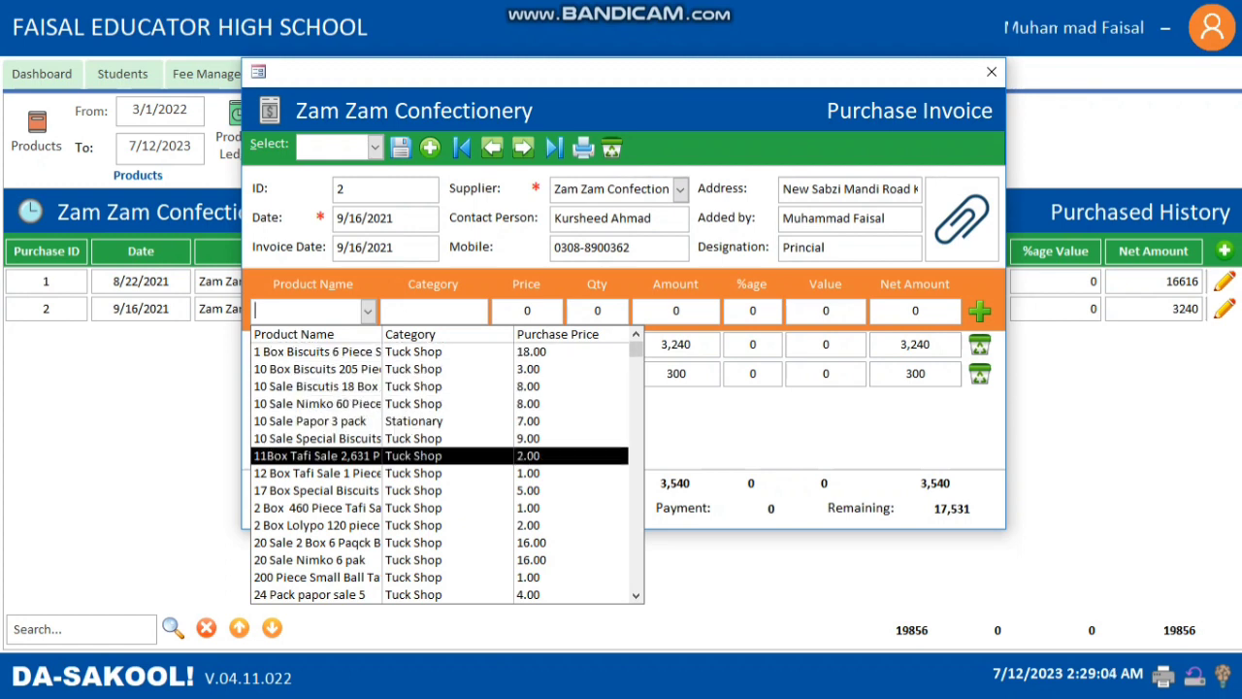
key("Return")
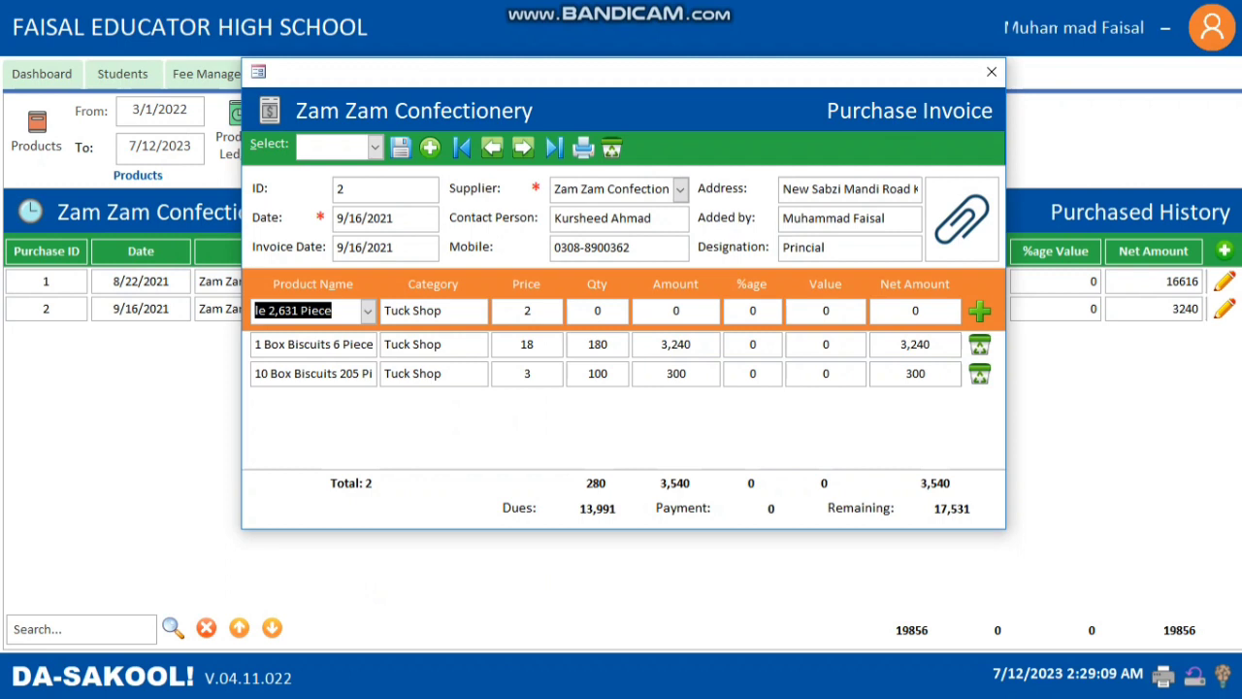
left_click(595, 310)
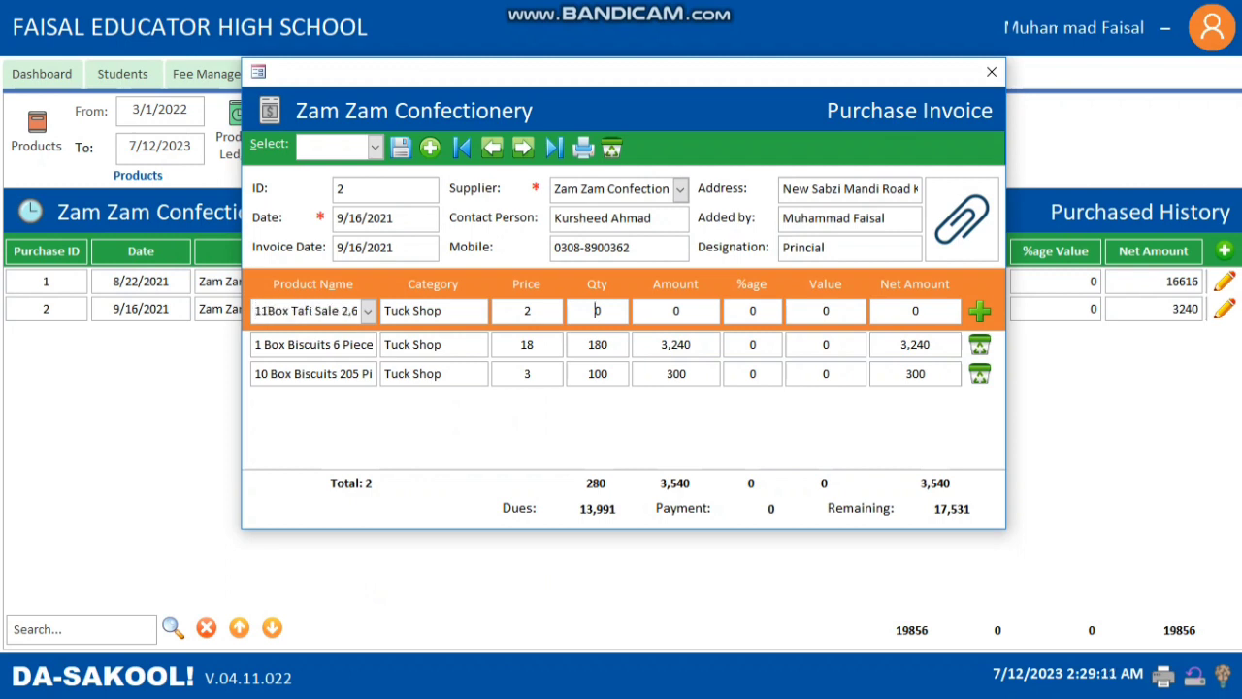
type("200")
key("Return")
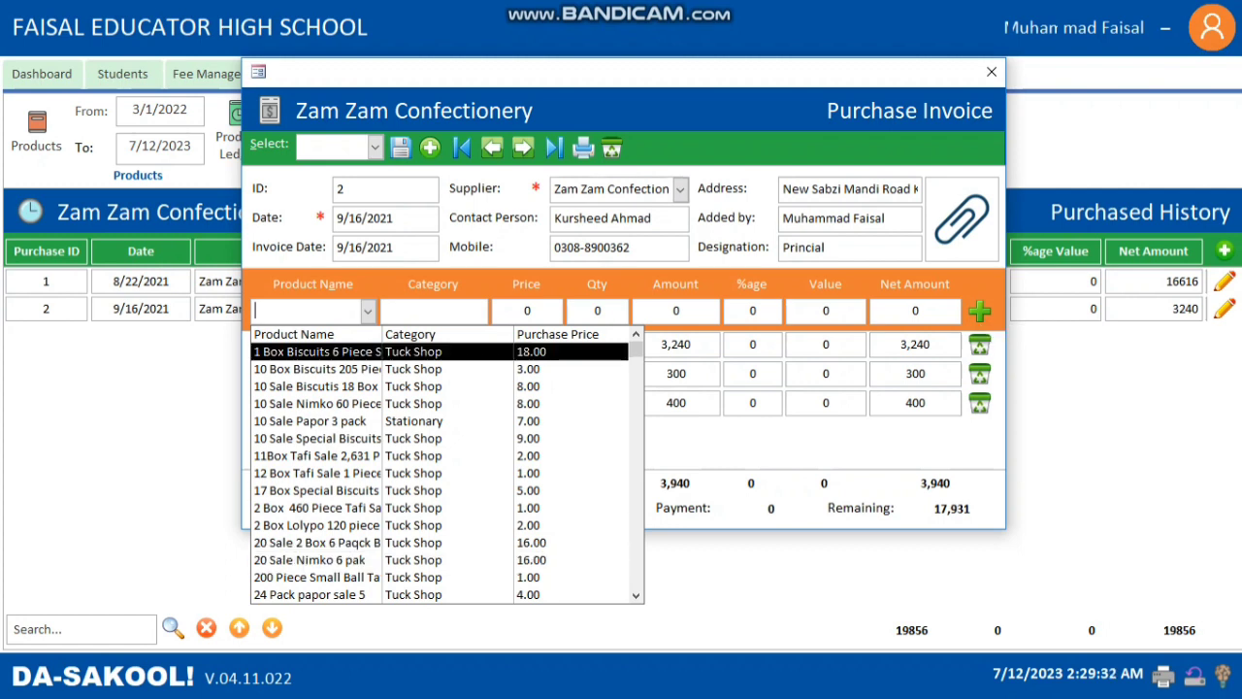
Generate the printable purchase invoice report, examine its lines and totals, and close both the report and the invoice form
key("Escape")
left_click(583, 147)
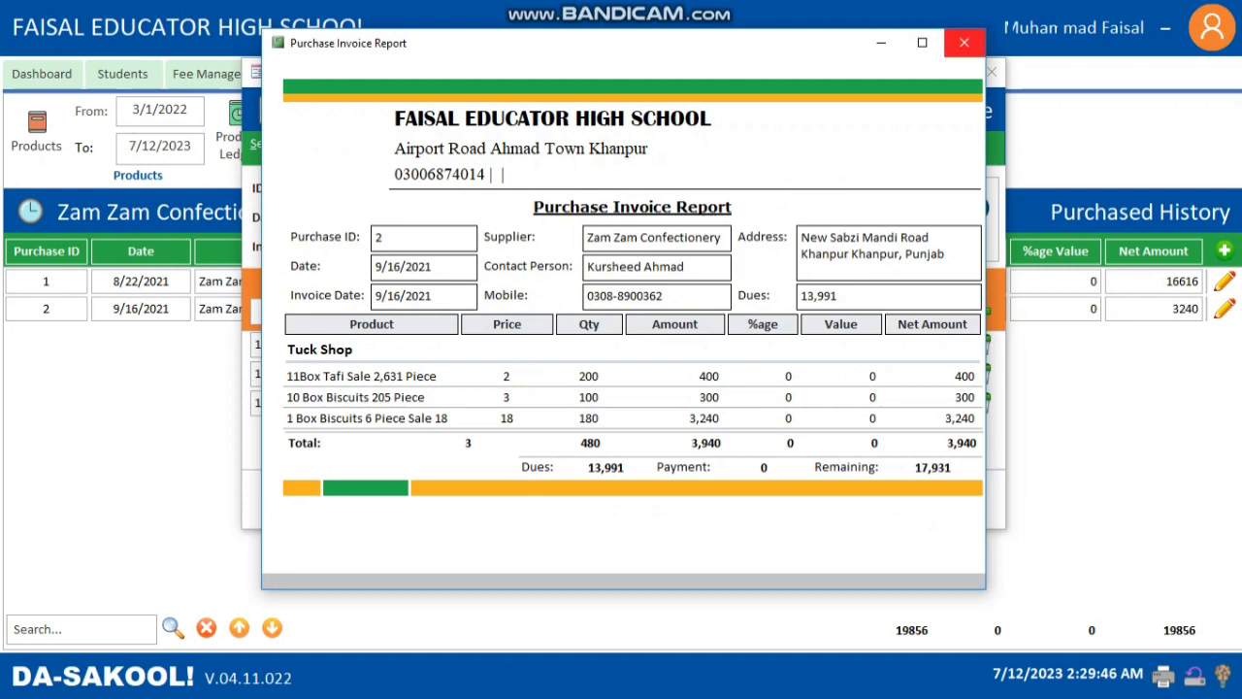
left_click(964, 43)
left_click(990, 72)
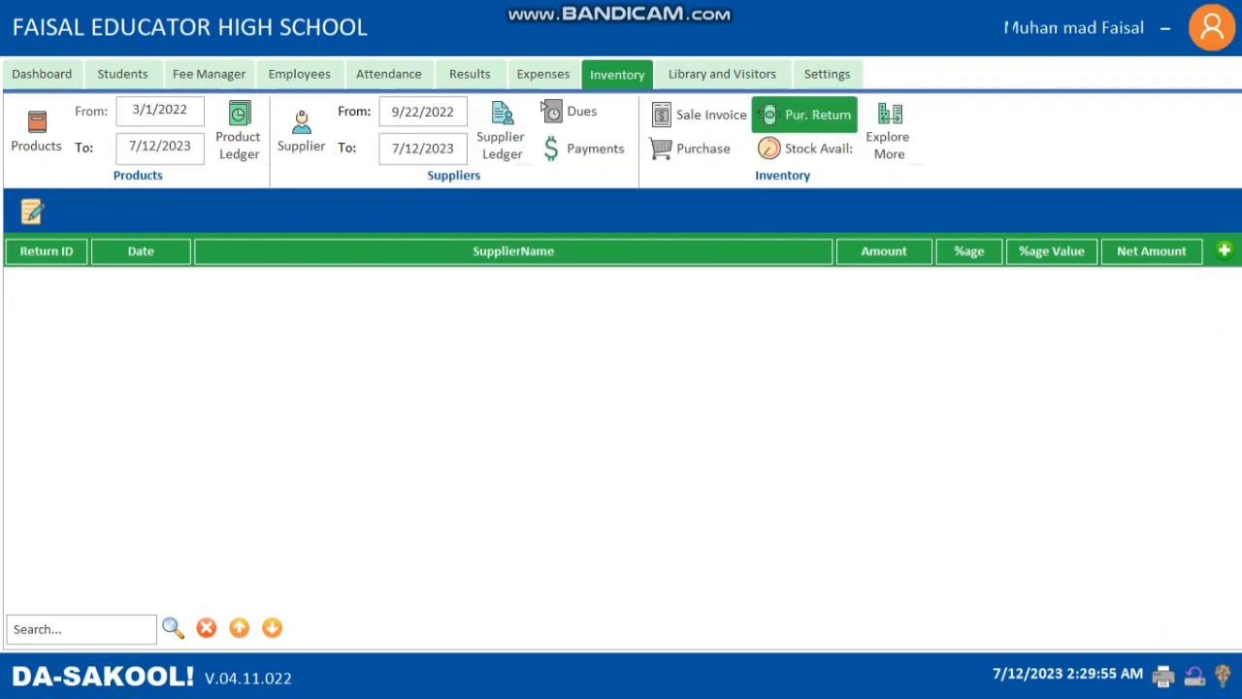
Create a purchase return with invoice date 7/12/2023 and Zam Zam Confectionery as the supplier
left_click(1223, 251)
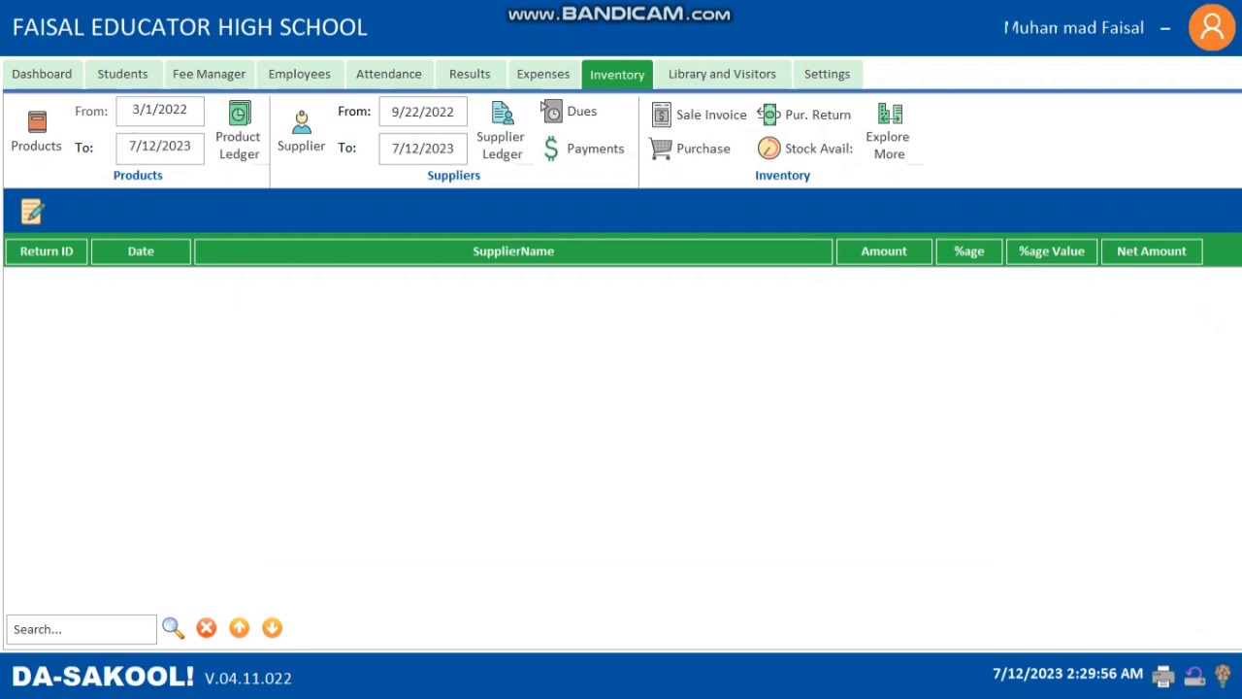
left_click(394, 208)
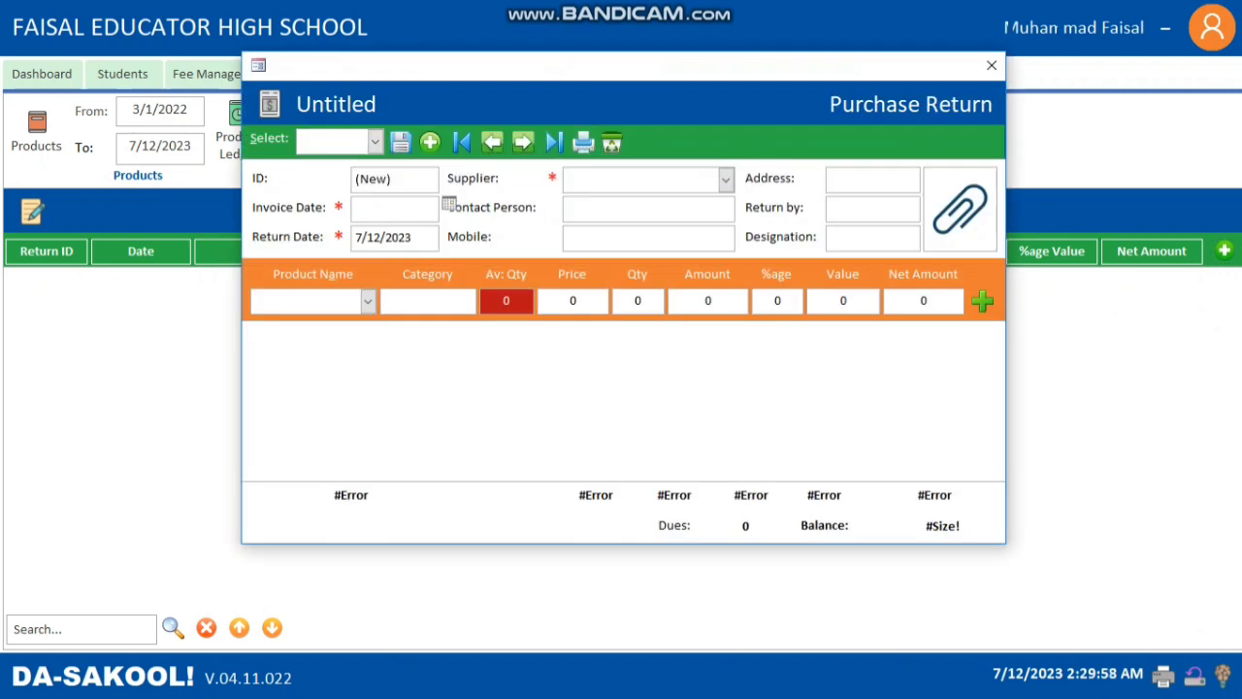
left_click(448, 204)
left_click(370, 349)
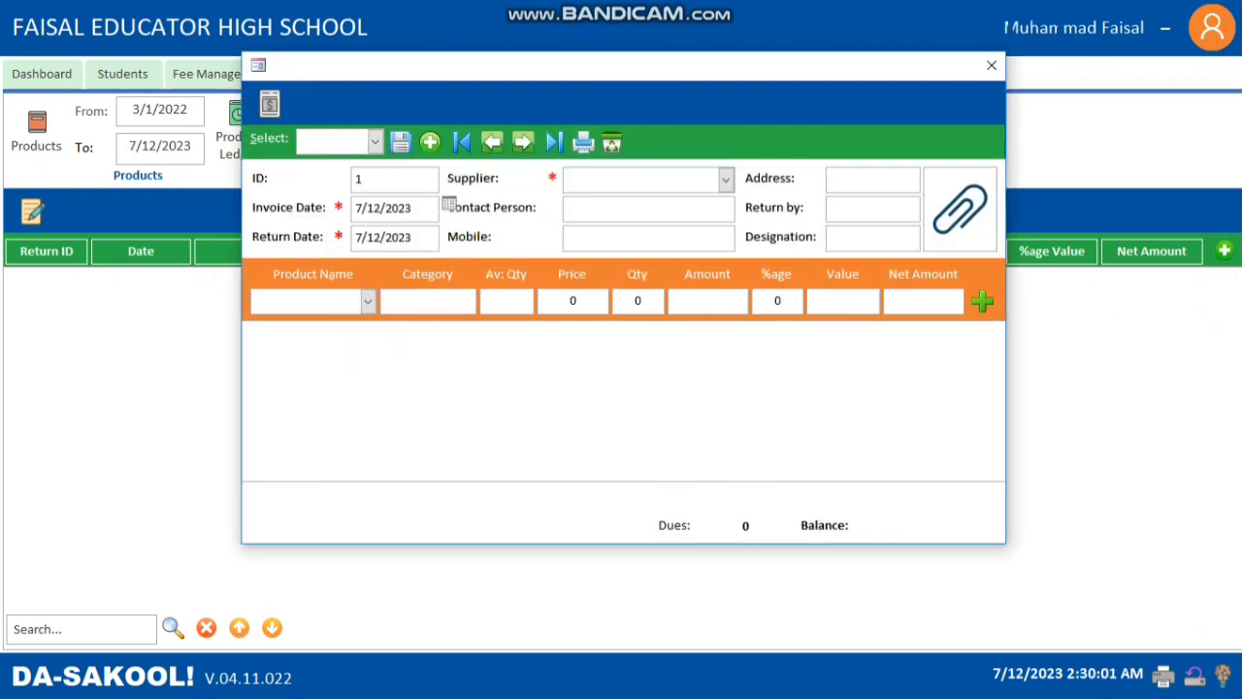
left_click(607, 179)
left_click(629, 220)
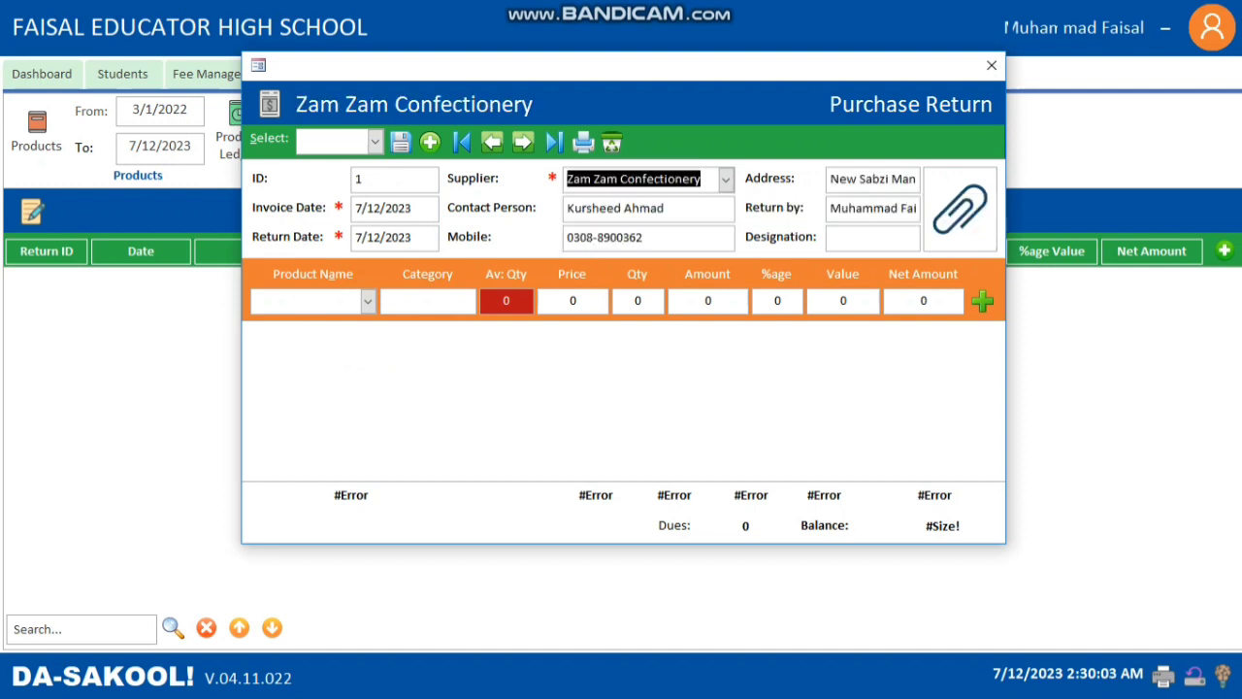
Add 1 Box Biscuits 6 Piece Sale 18 to the purchase return with quantity 6, and close the form
left_click(368, 301)
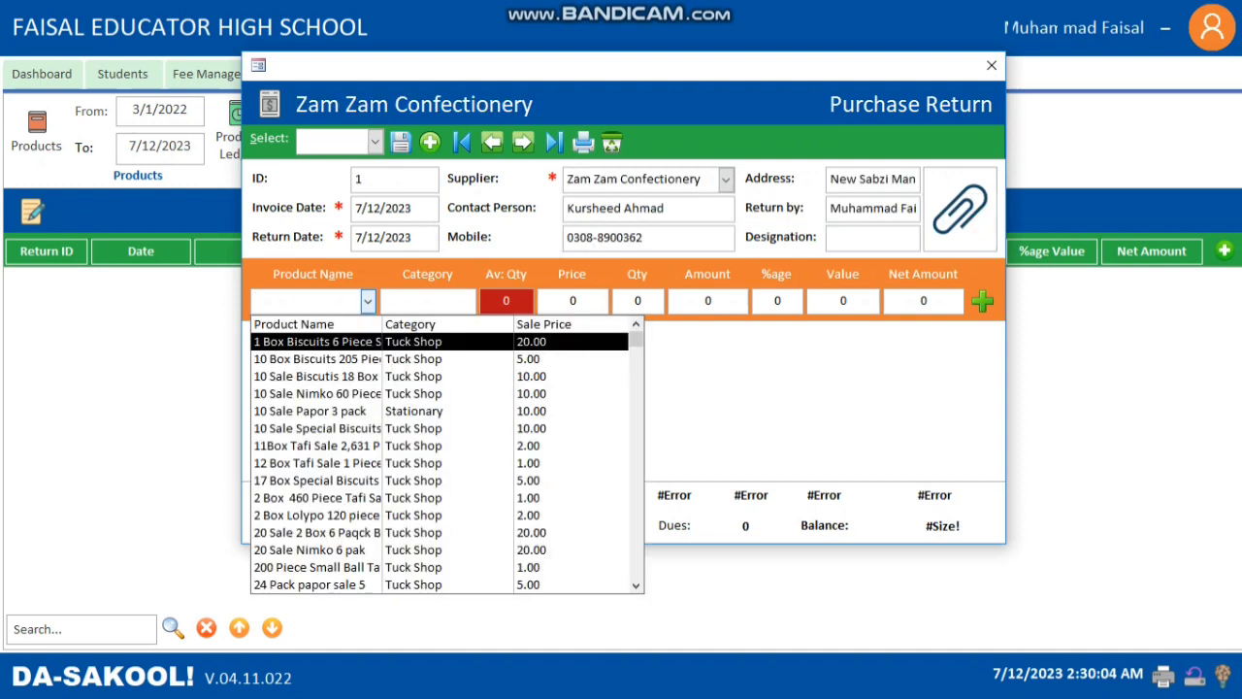
left_click(319, 342)
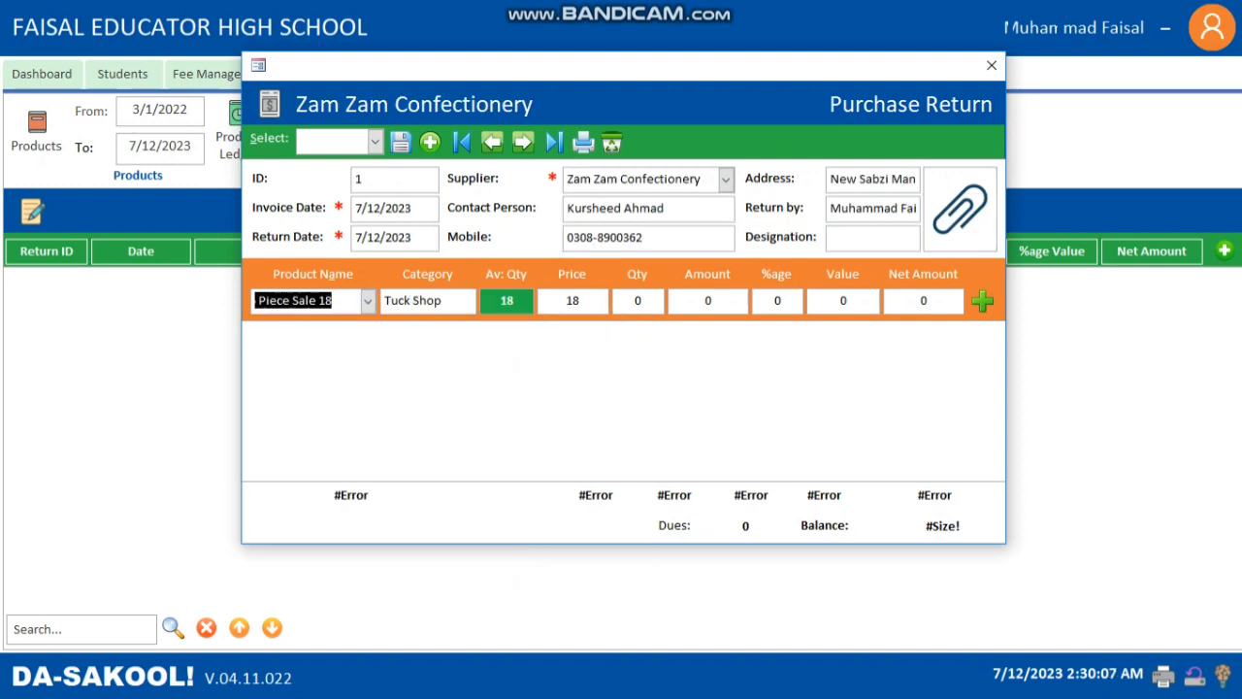
left_click(636, 300)
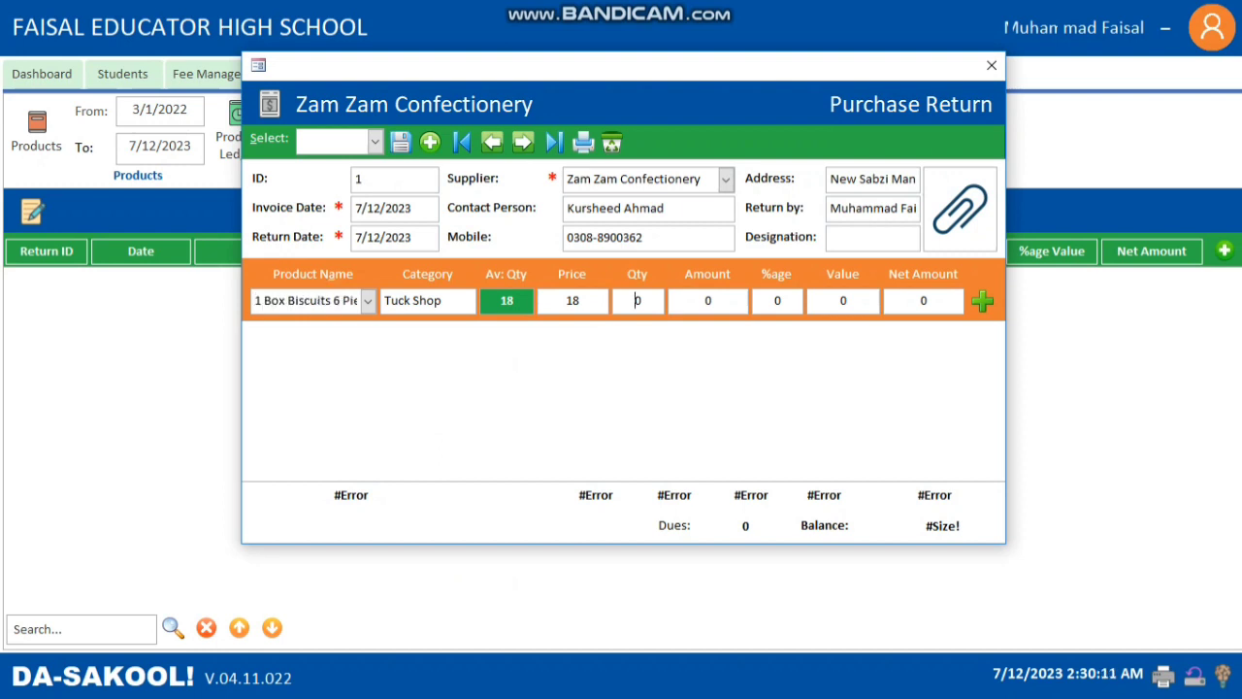
key("BackSpace")
type("6")
key("Return")
key("Return")
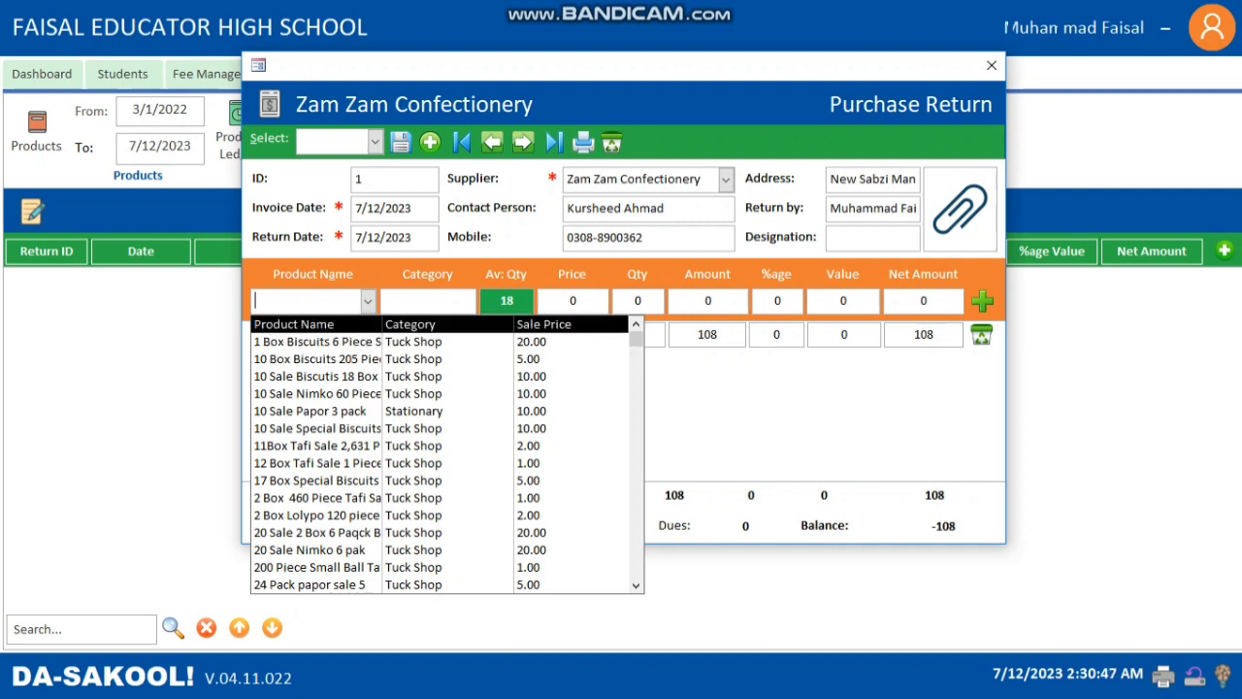
left_click(991, 65)
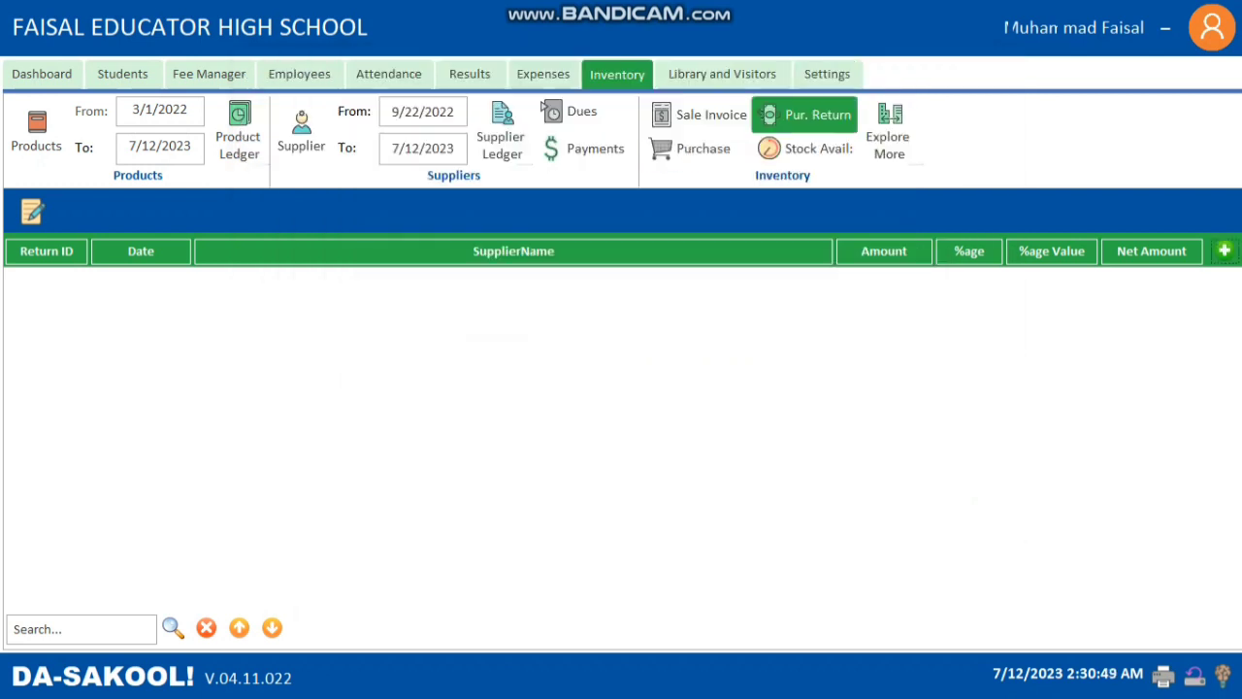
Open the available stock list and examine the products' prices, available quantities and amounts through to the last product
left_click(804, 147)
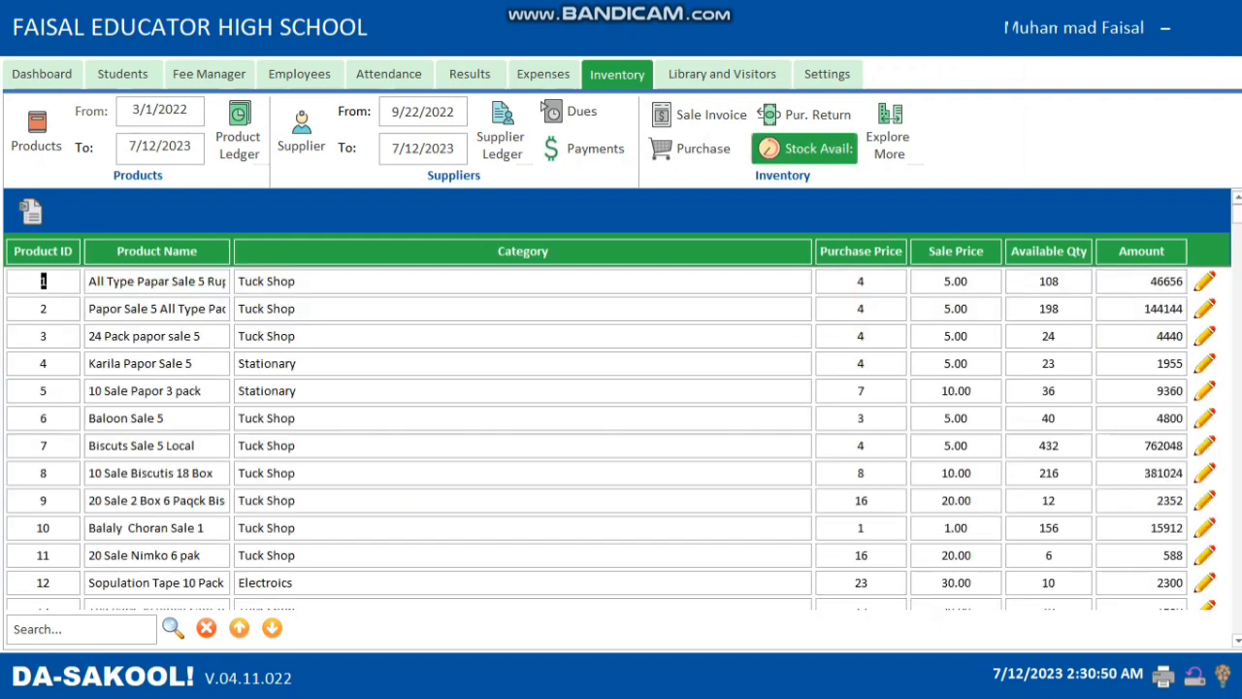
scroll(621, 437, "down", 5)
scroll(541, 108, "down", 4)
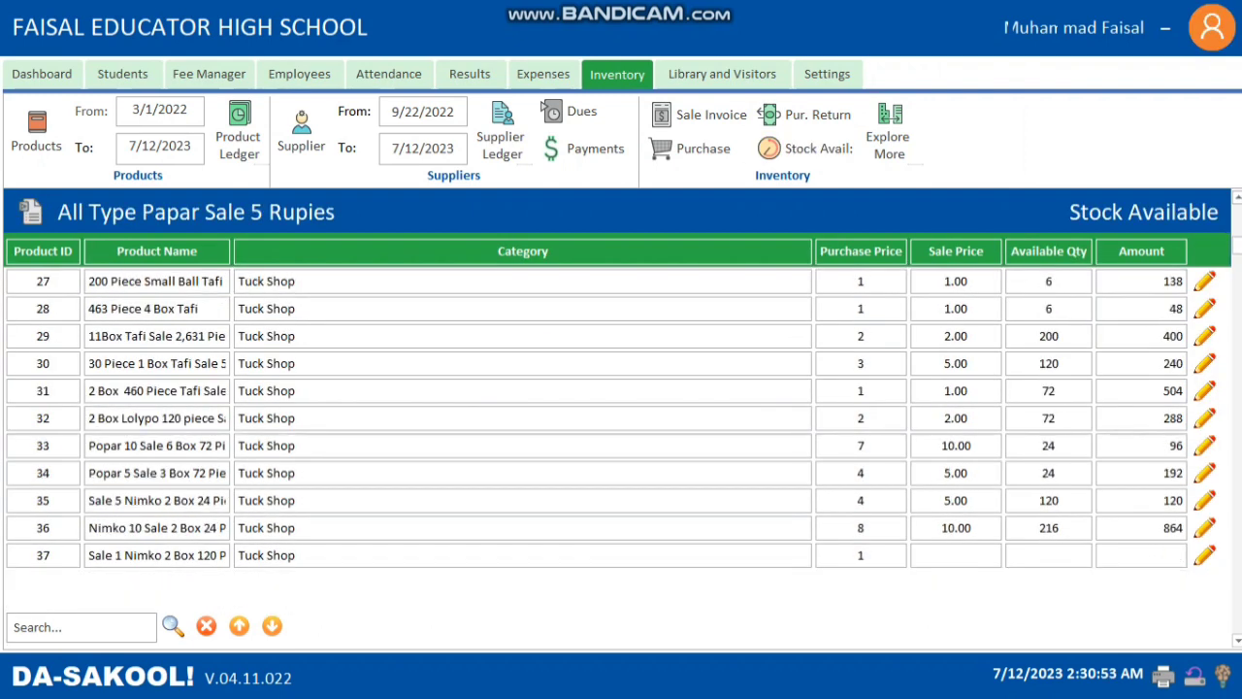
scroll(542, 108, "up", 6)
scroll(542, 107, "up", 3)
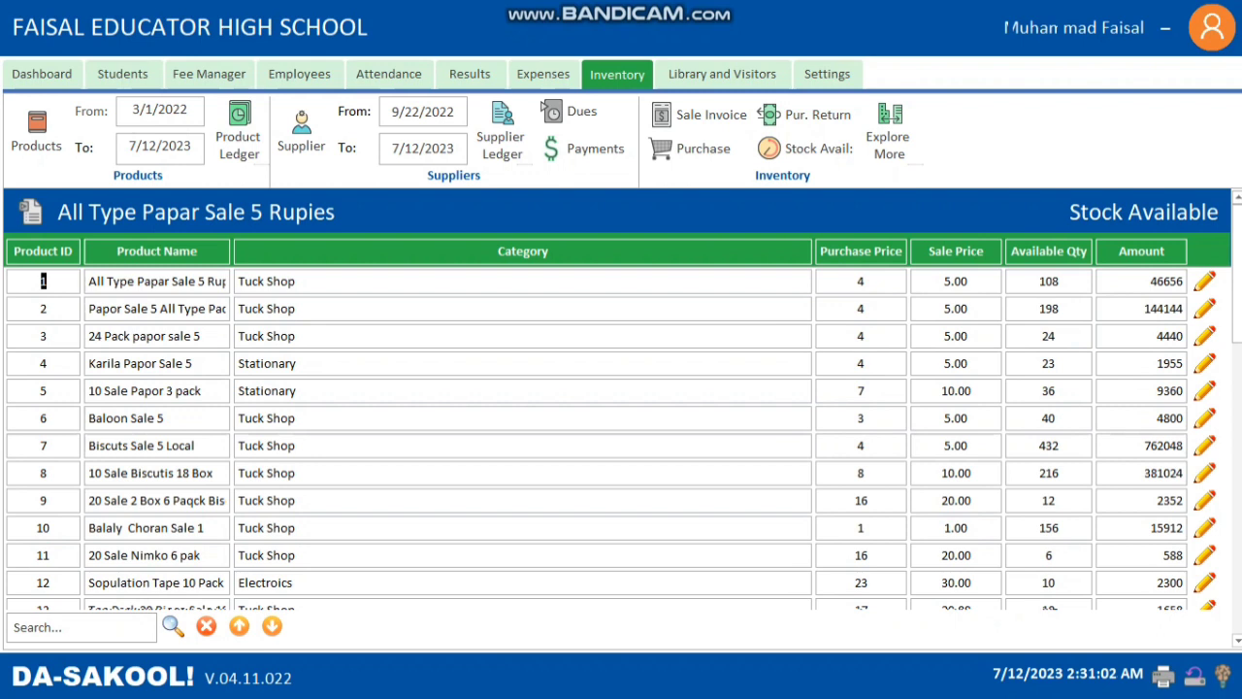
Generate the Sale & Stock Statement with 2/23/2023 as the start date, examine it, and close the report and its period form
left_click(888, 136)
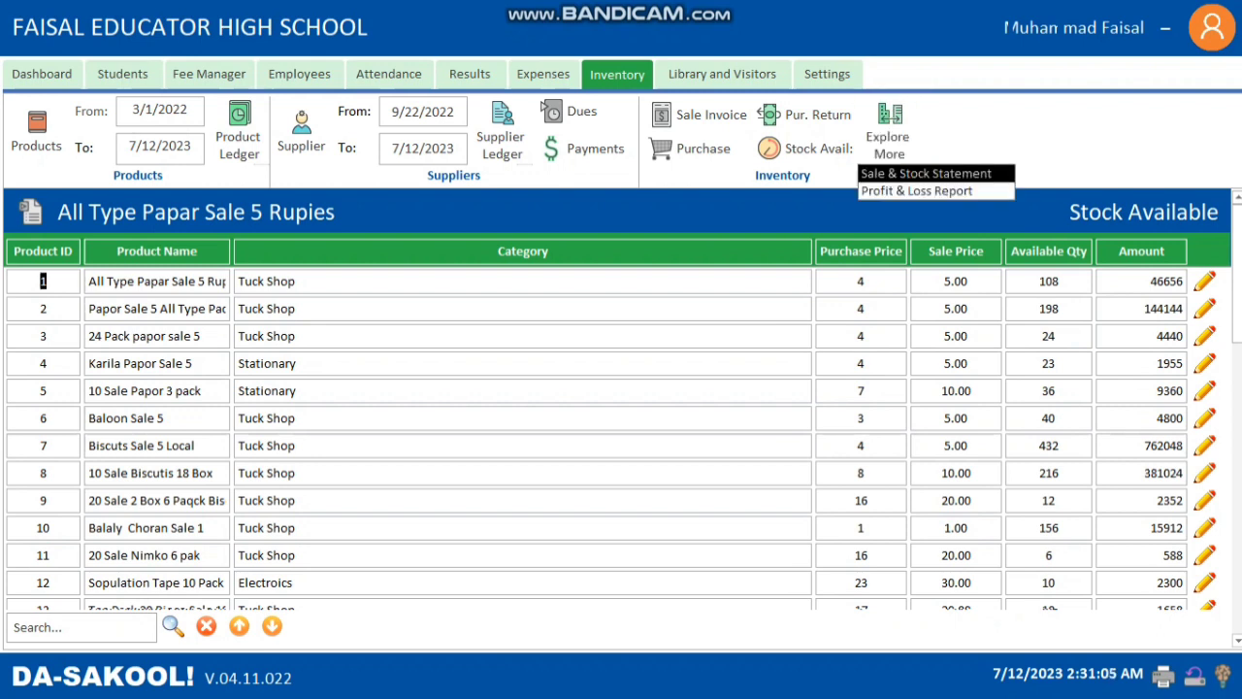
left_click(925, 174)
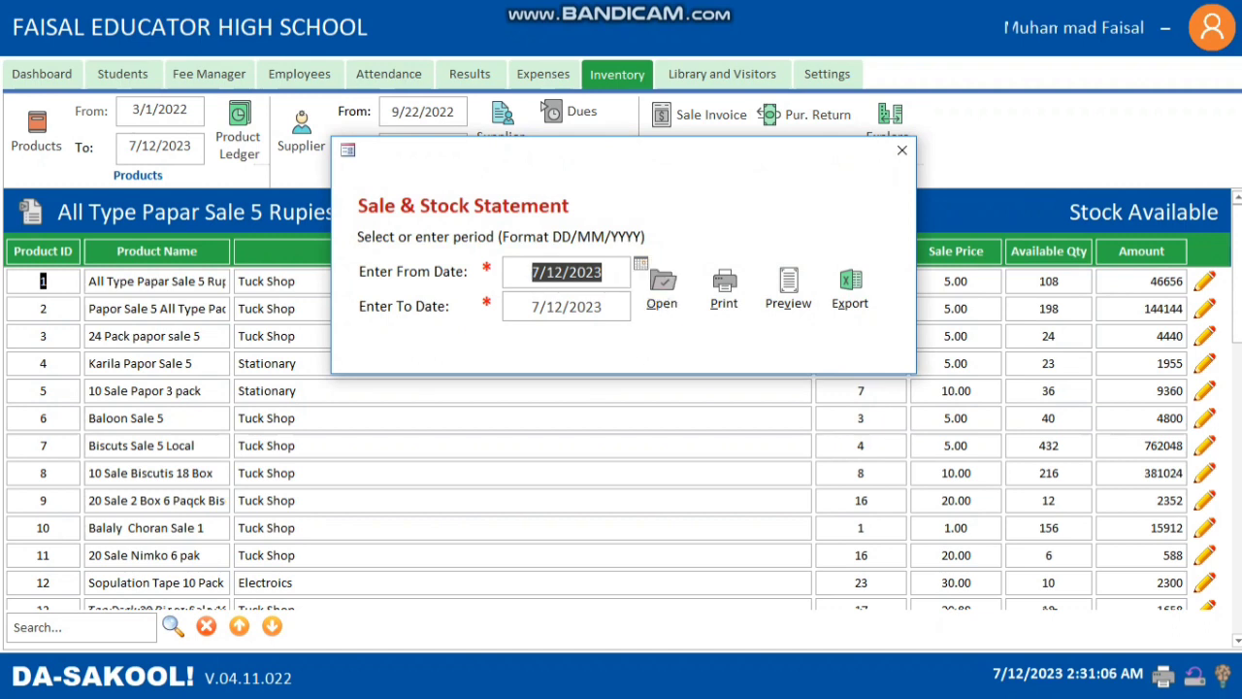
left_click(641, 263)
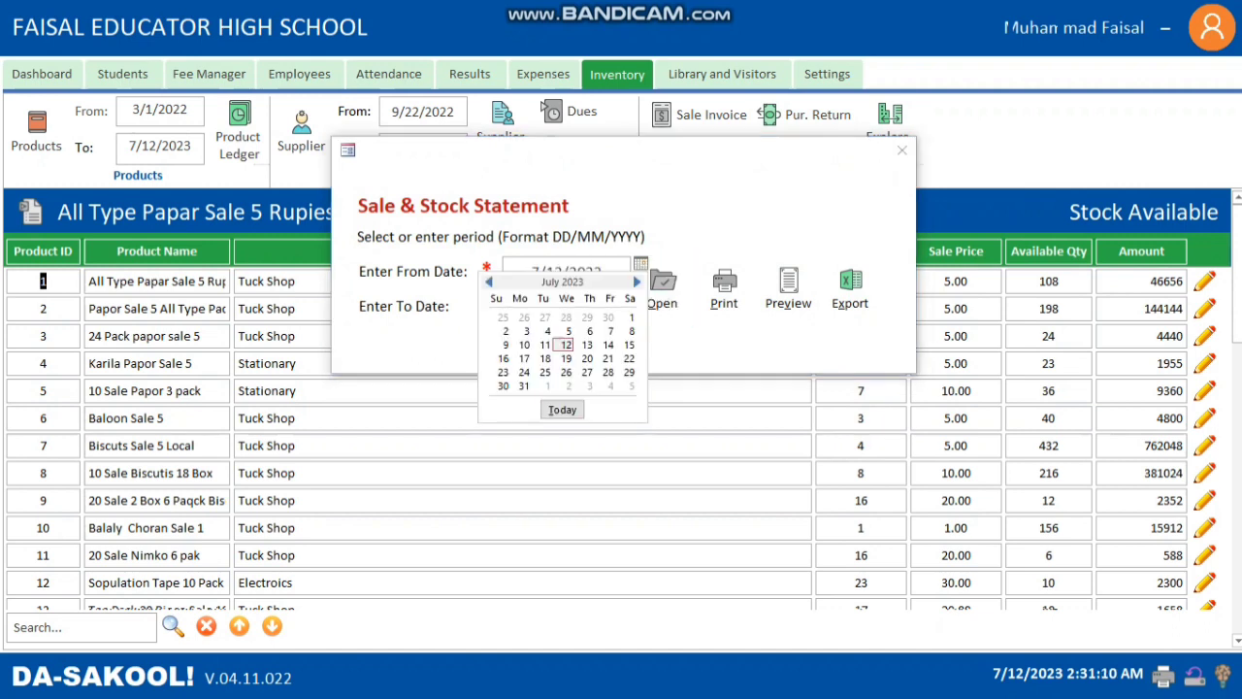
left_click(489, 281)
left_click(489, 282)
left_click(489, 282)
left_click(489, 281)
left_click(489, 281)
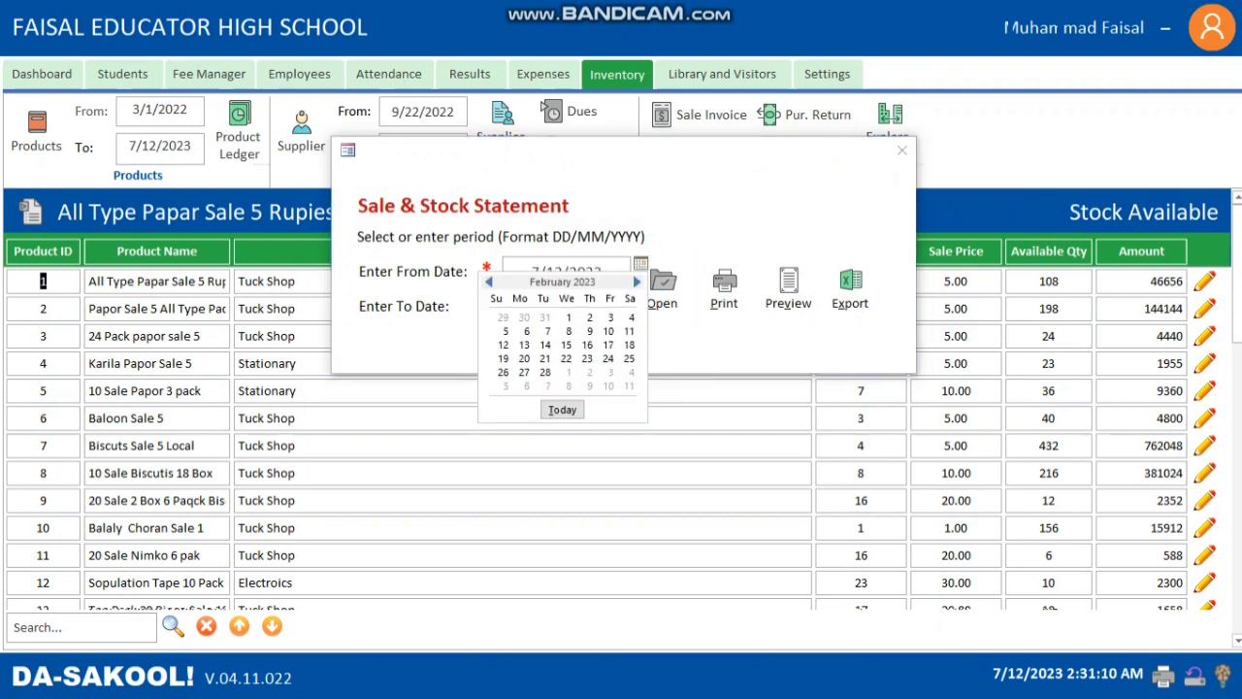
left_click(587, 358)
left_click(663, 288)
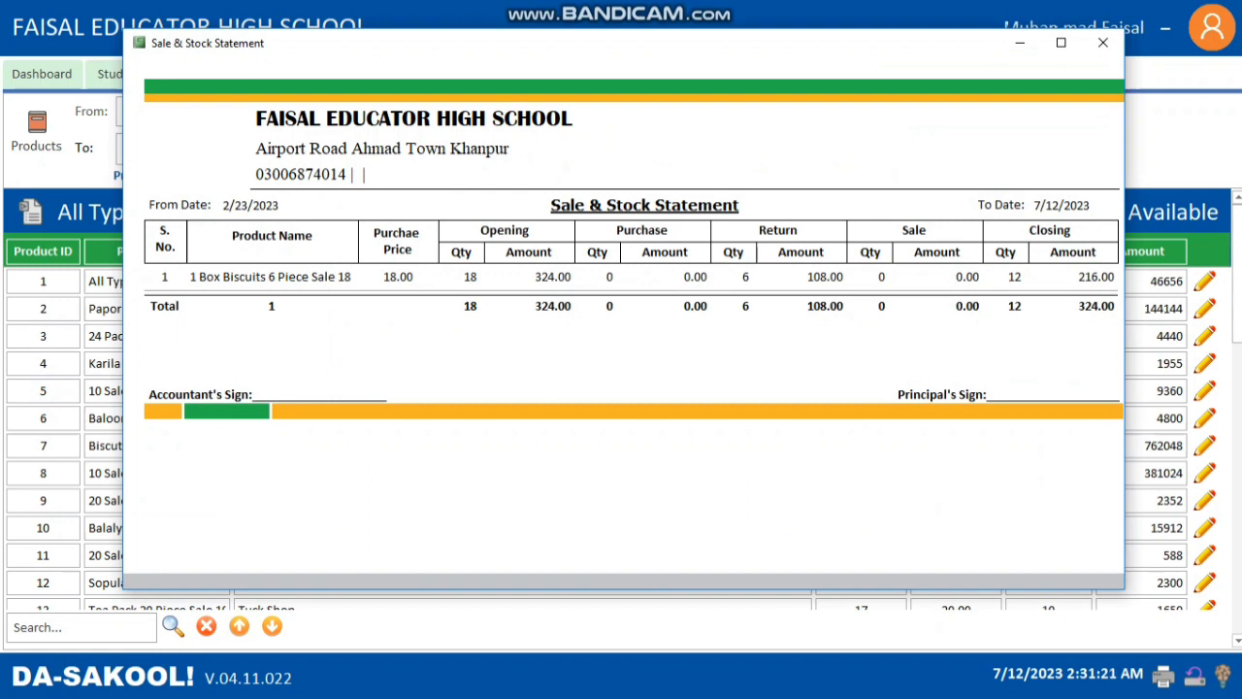
left_click(1104, 43)
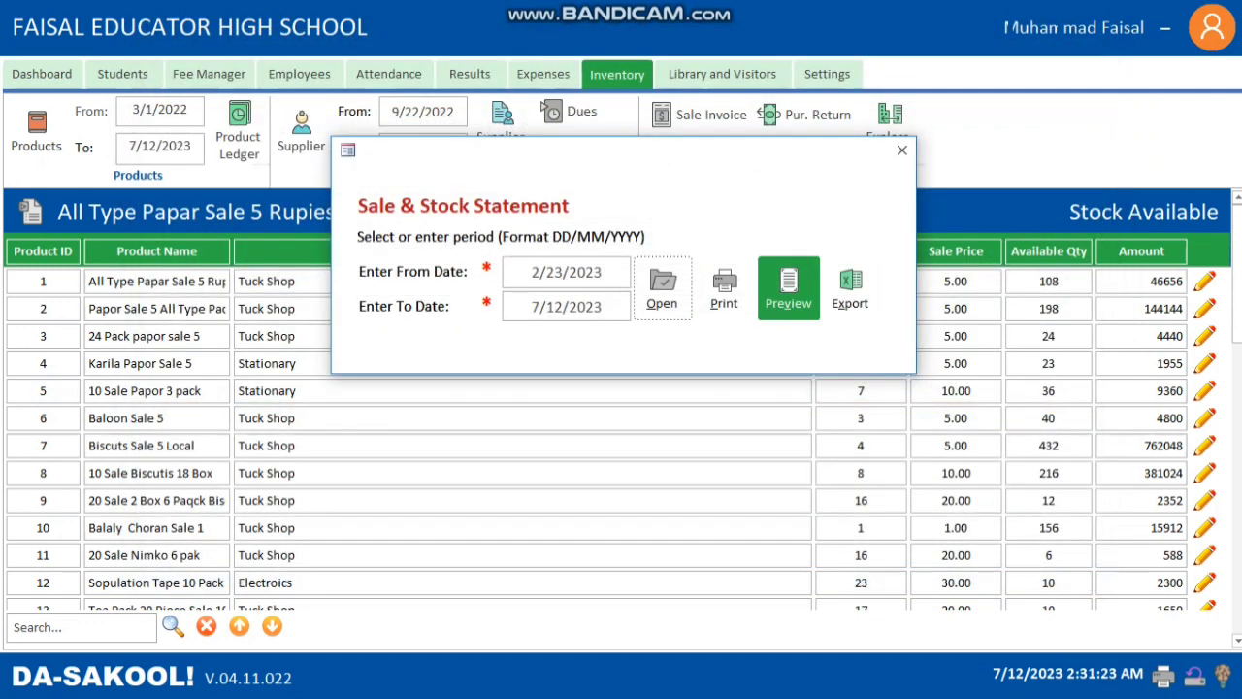
left_click(901, 150)
Generate the Profit & Loss Report with 1/25/2023 as the start date
left_click(888, 140)
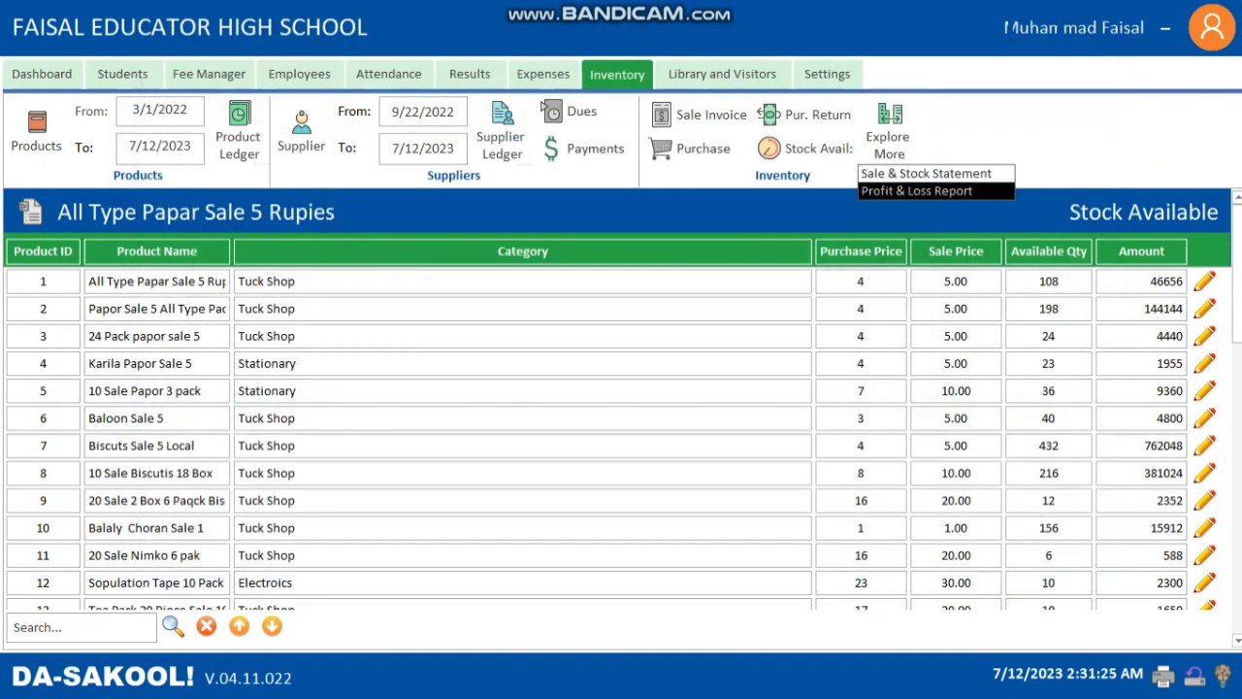
left_click(917, 191)
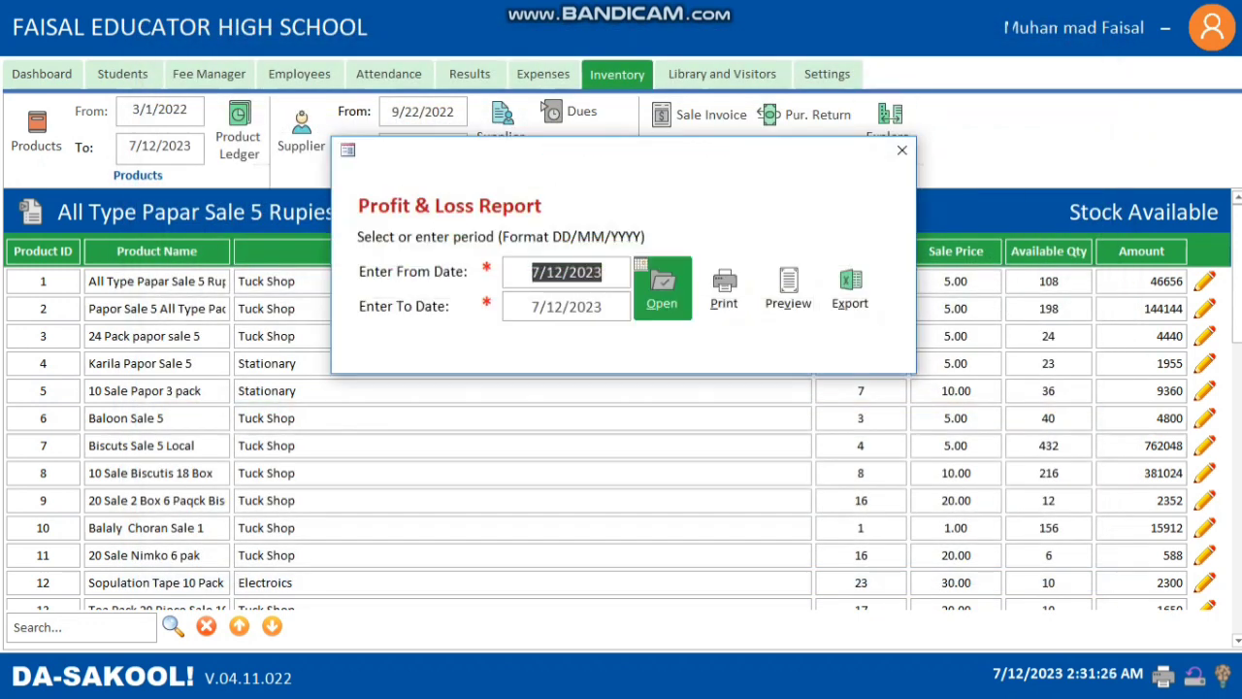
left_click(640, 264)
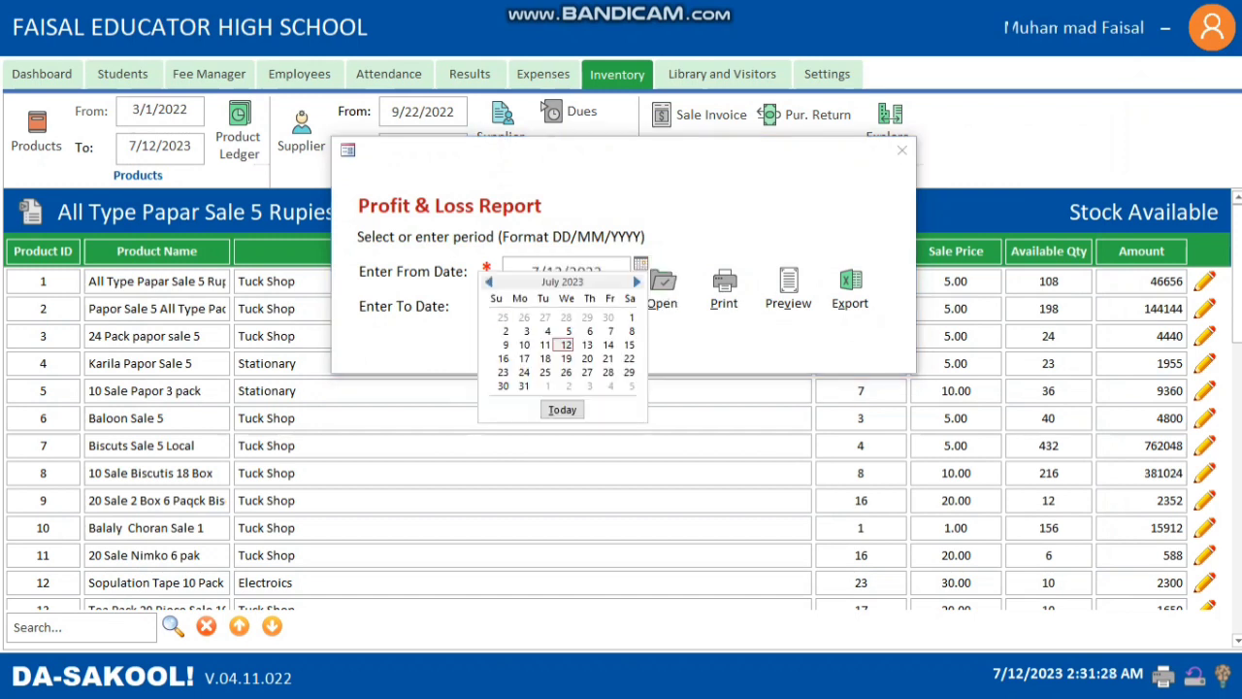
left_click(489, 282)
left_click(489, 281)
left_click(489, 281)
left_click(489, 281)
left_click(489, 282)
left_click(489, 281)
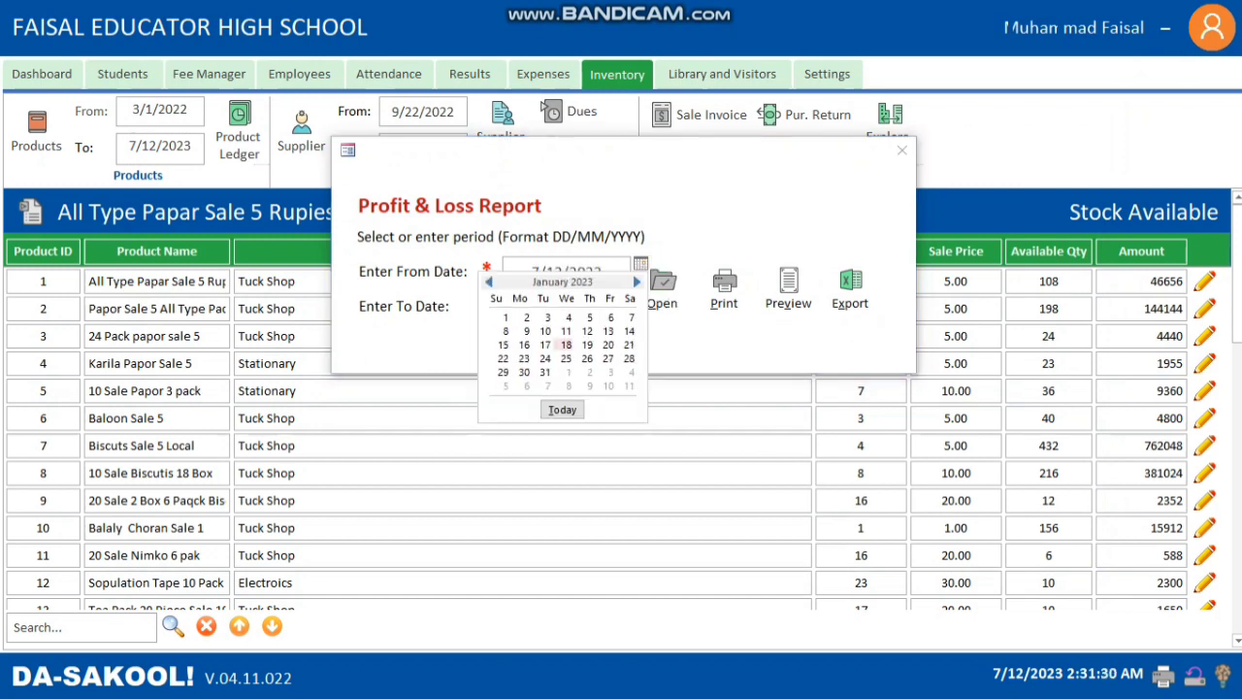
left_click(565, 358)
left_click(663, 289)
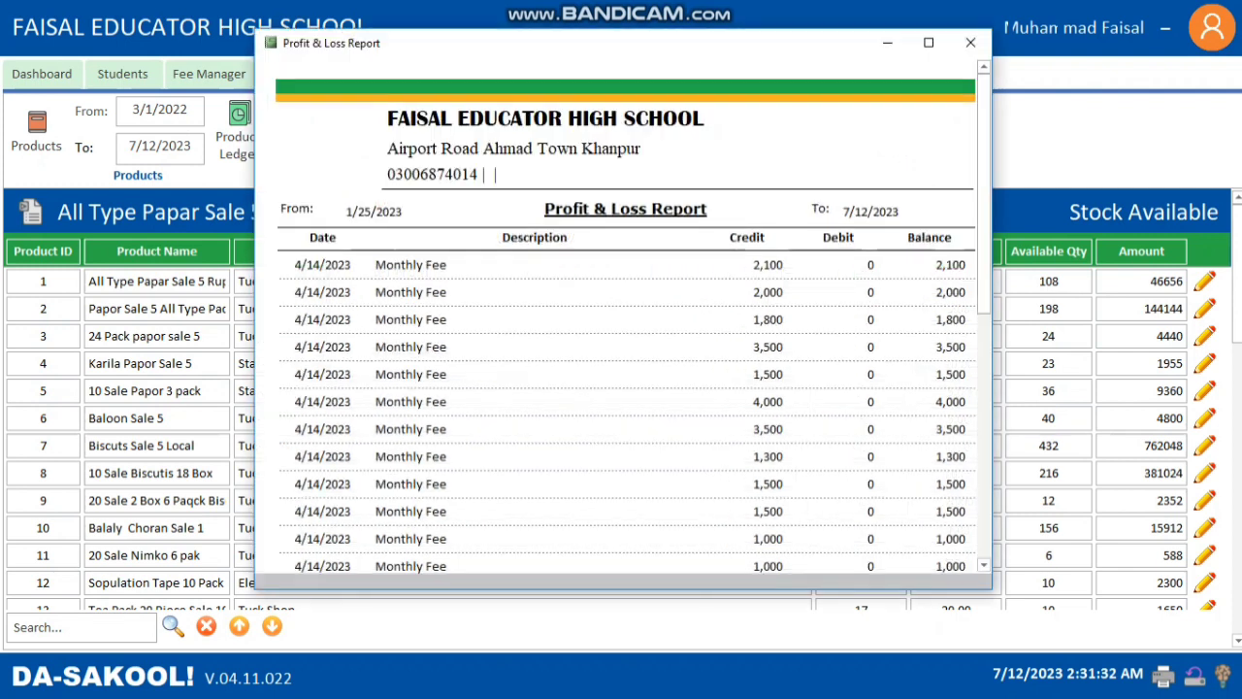
Examine the Profit & Loss Report's credit, debit and balance entries through to the totals, and close the report and its period form
scroll(626, 311, "down", 10)
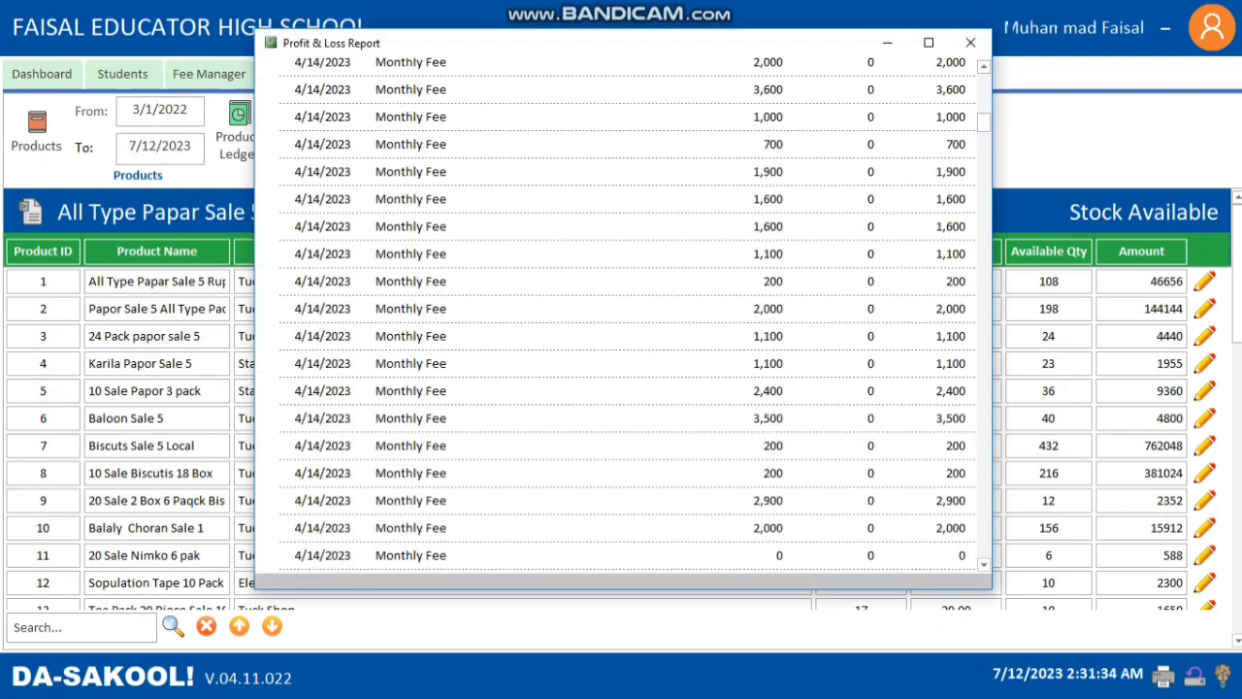
scroll(626, 310, "down", 15)
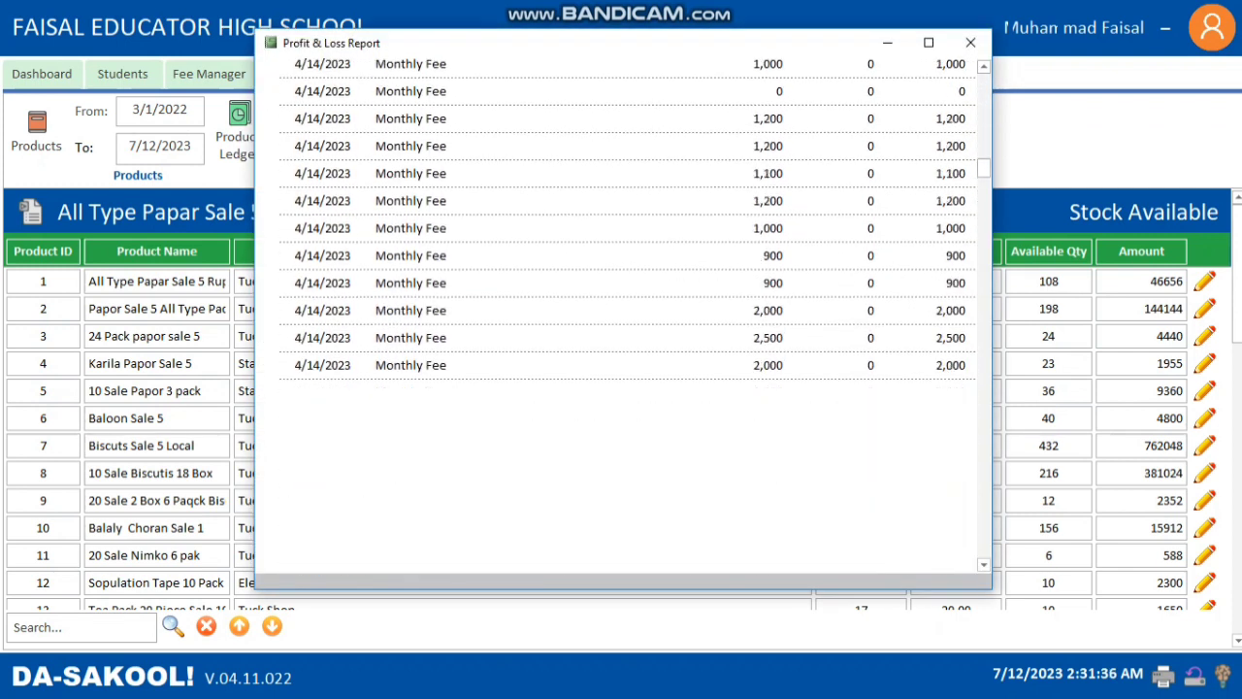
scroll(626, 310, "down", 3)
scroll(626, 310, "down", 15)
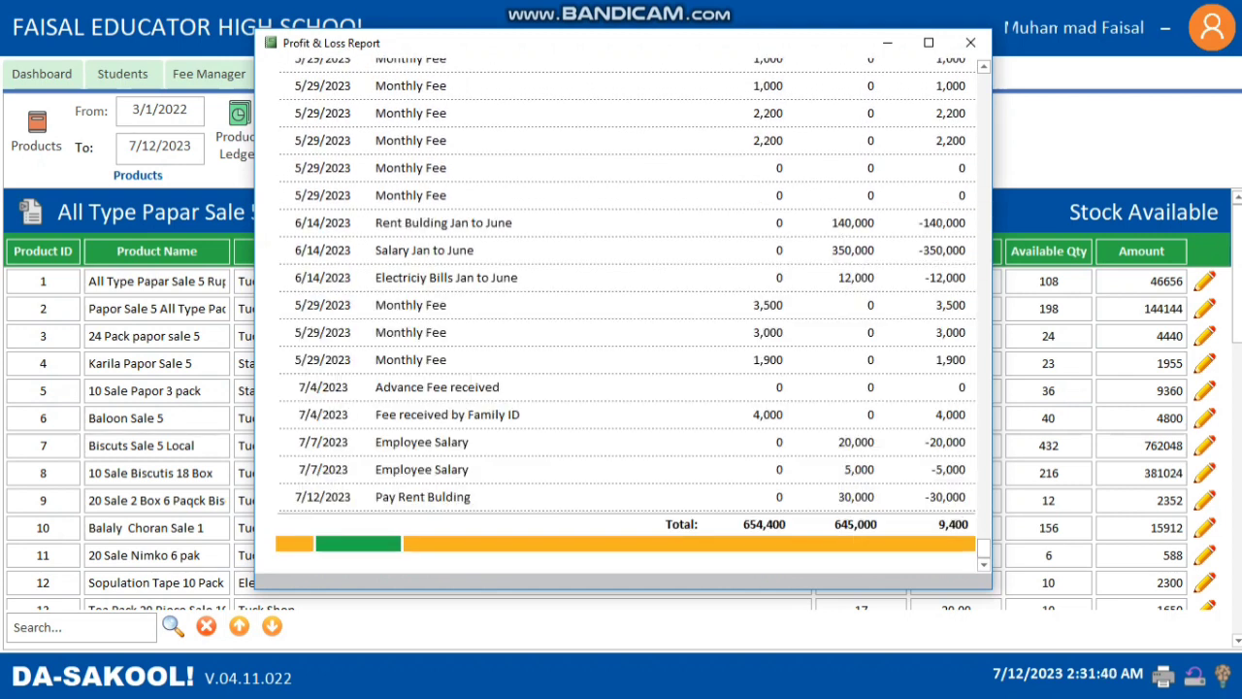
left_click(626, 524)
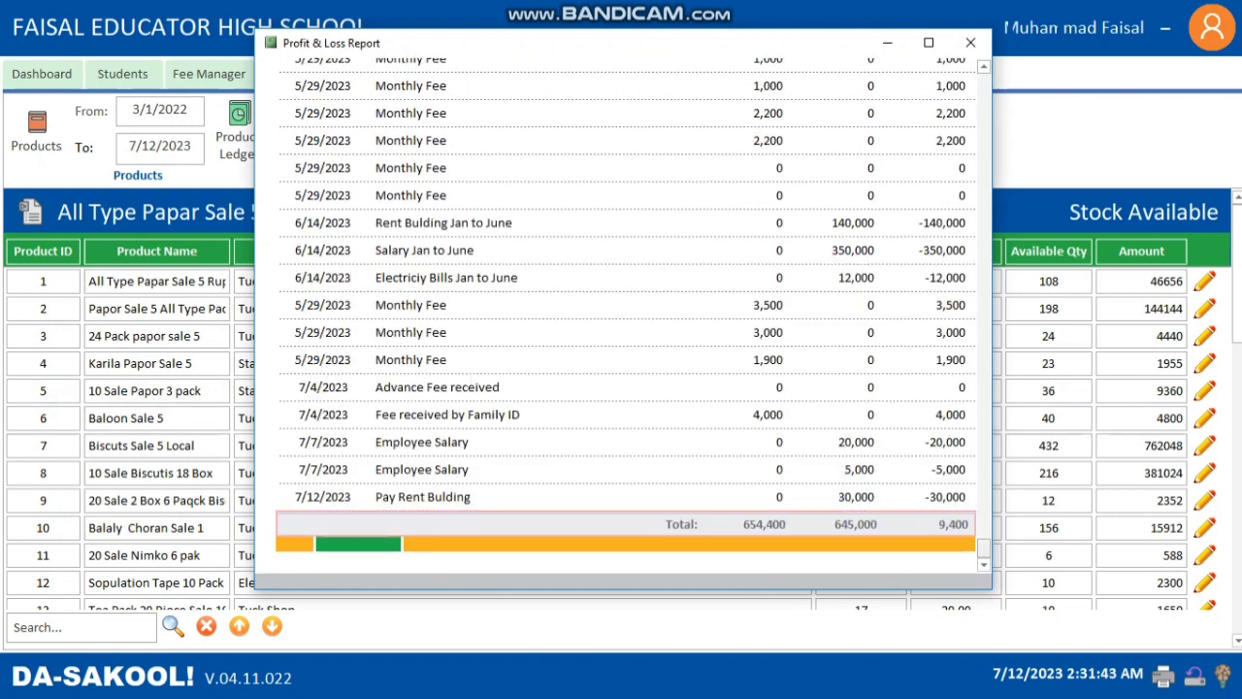
scroll(626, 310, "up", 18)
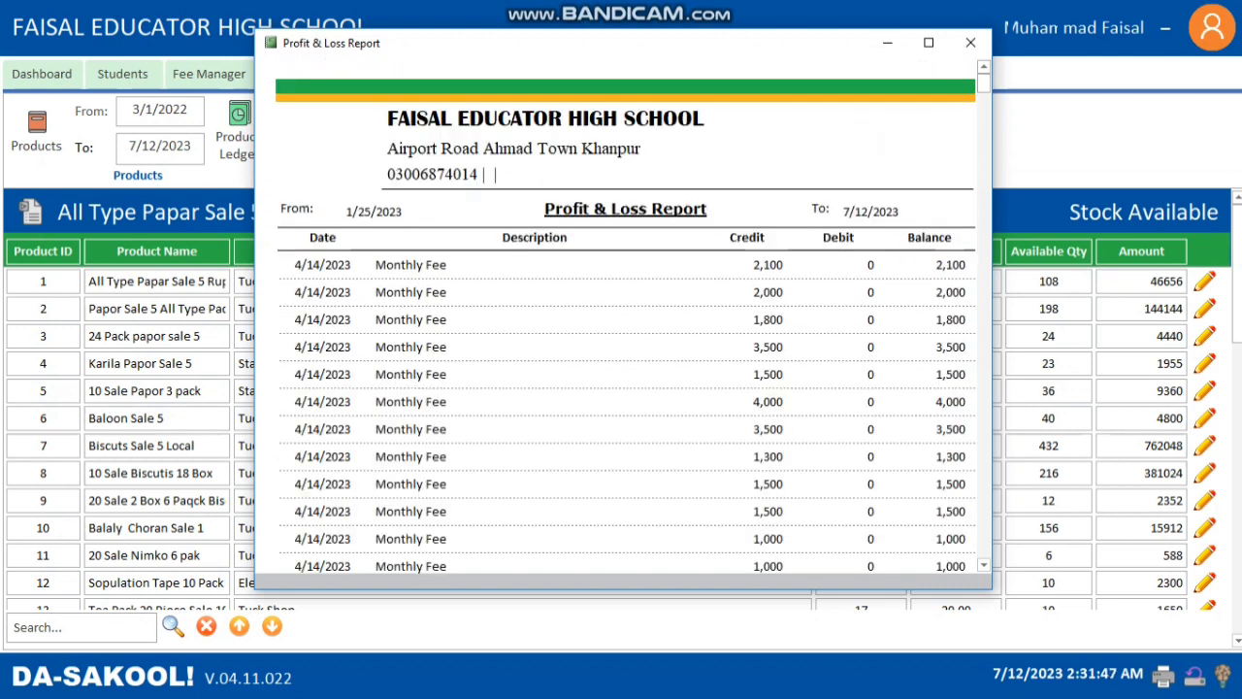
left_click(971, 42)
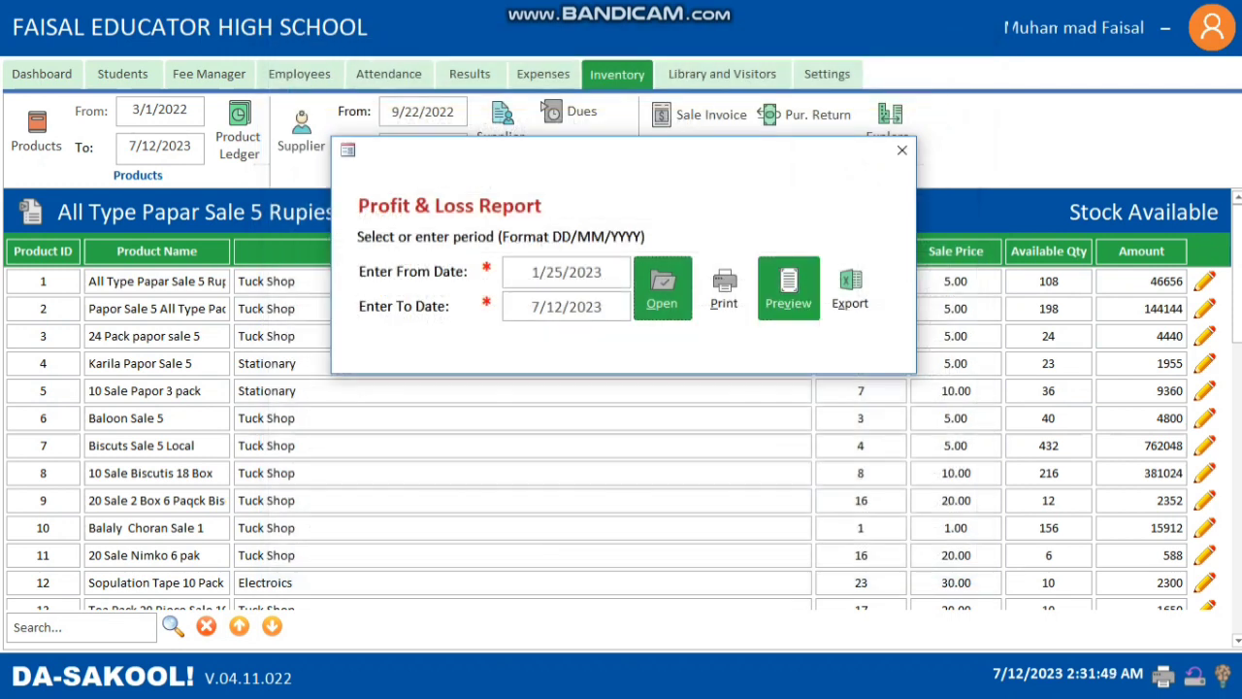
left_click(902, 149)
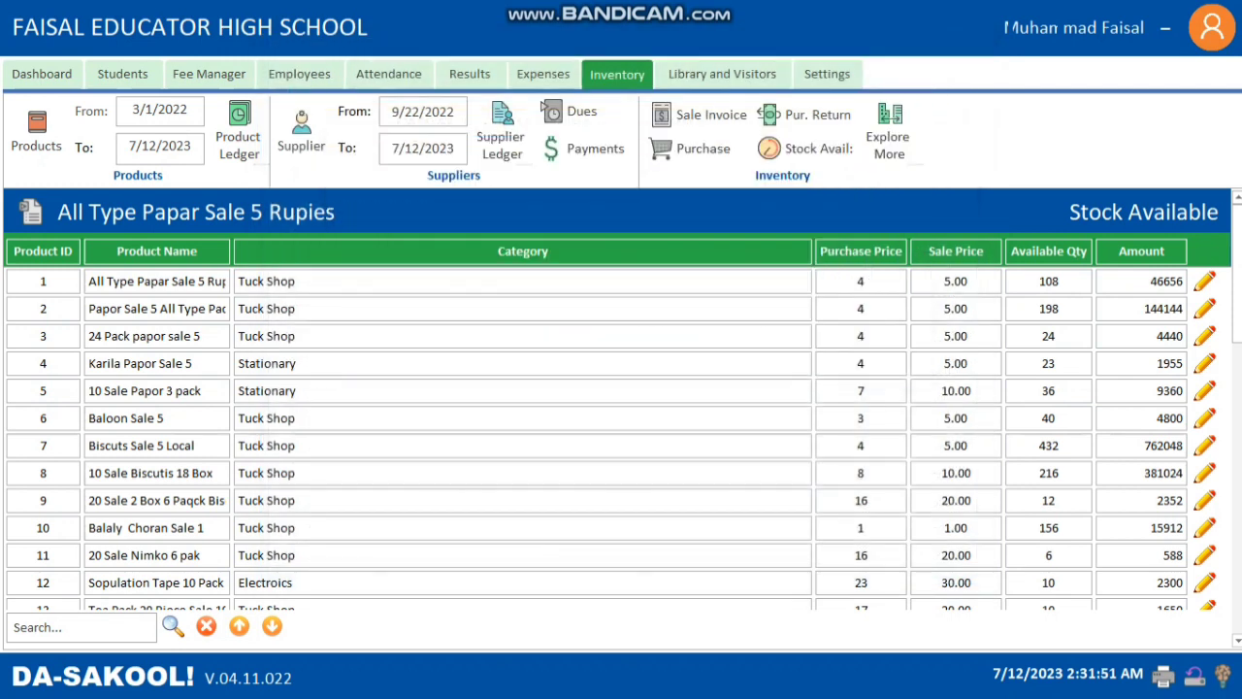
key("super")
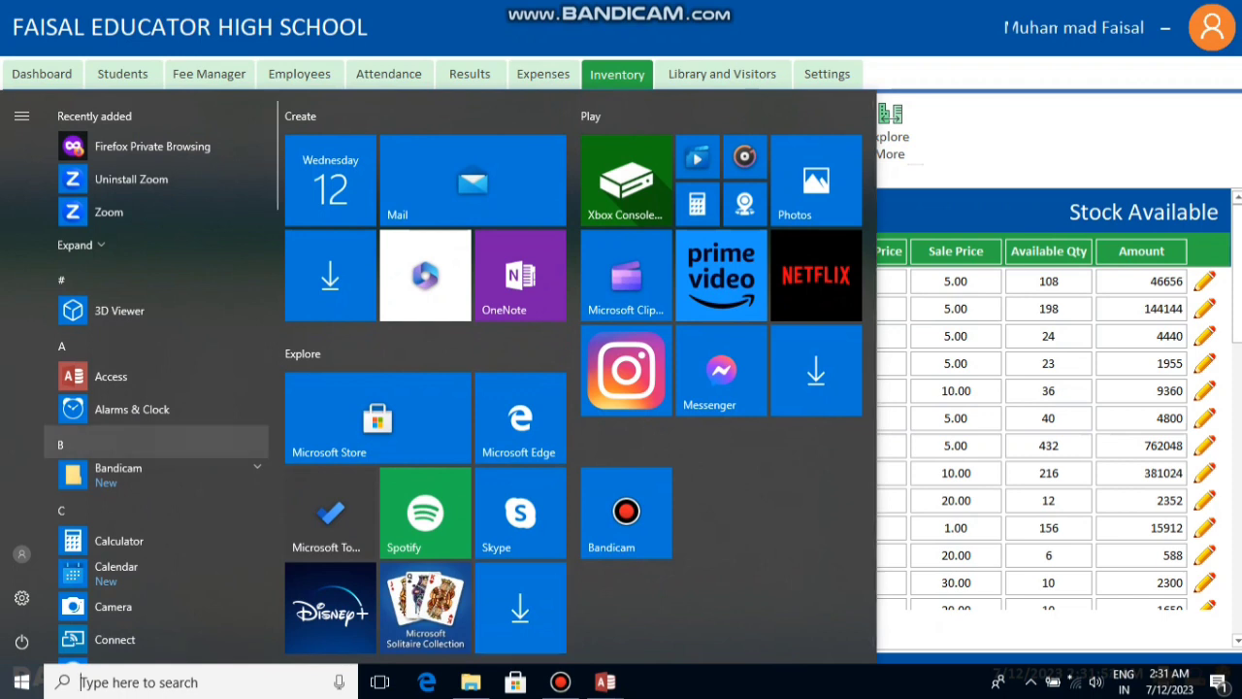
left_click(559, 682)
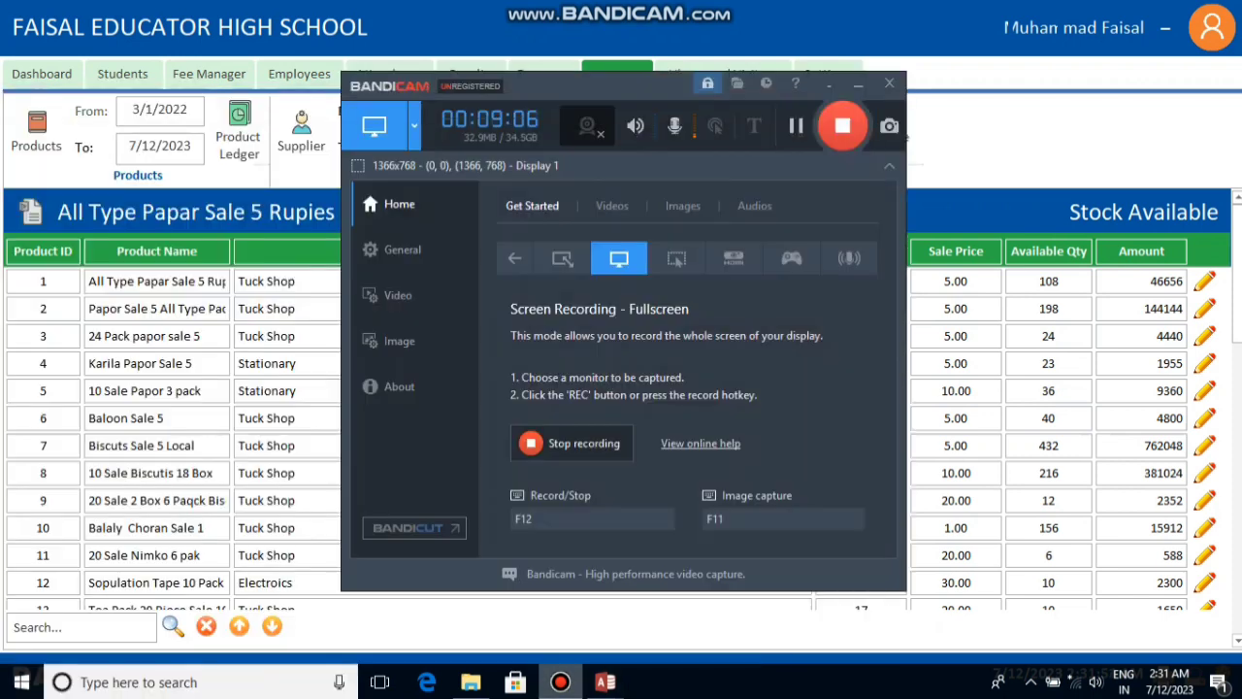